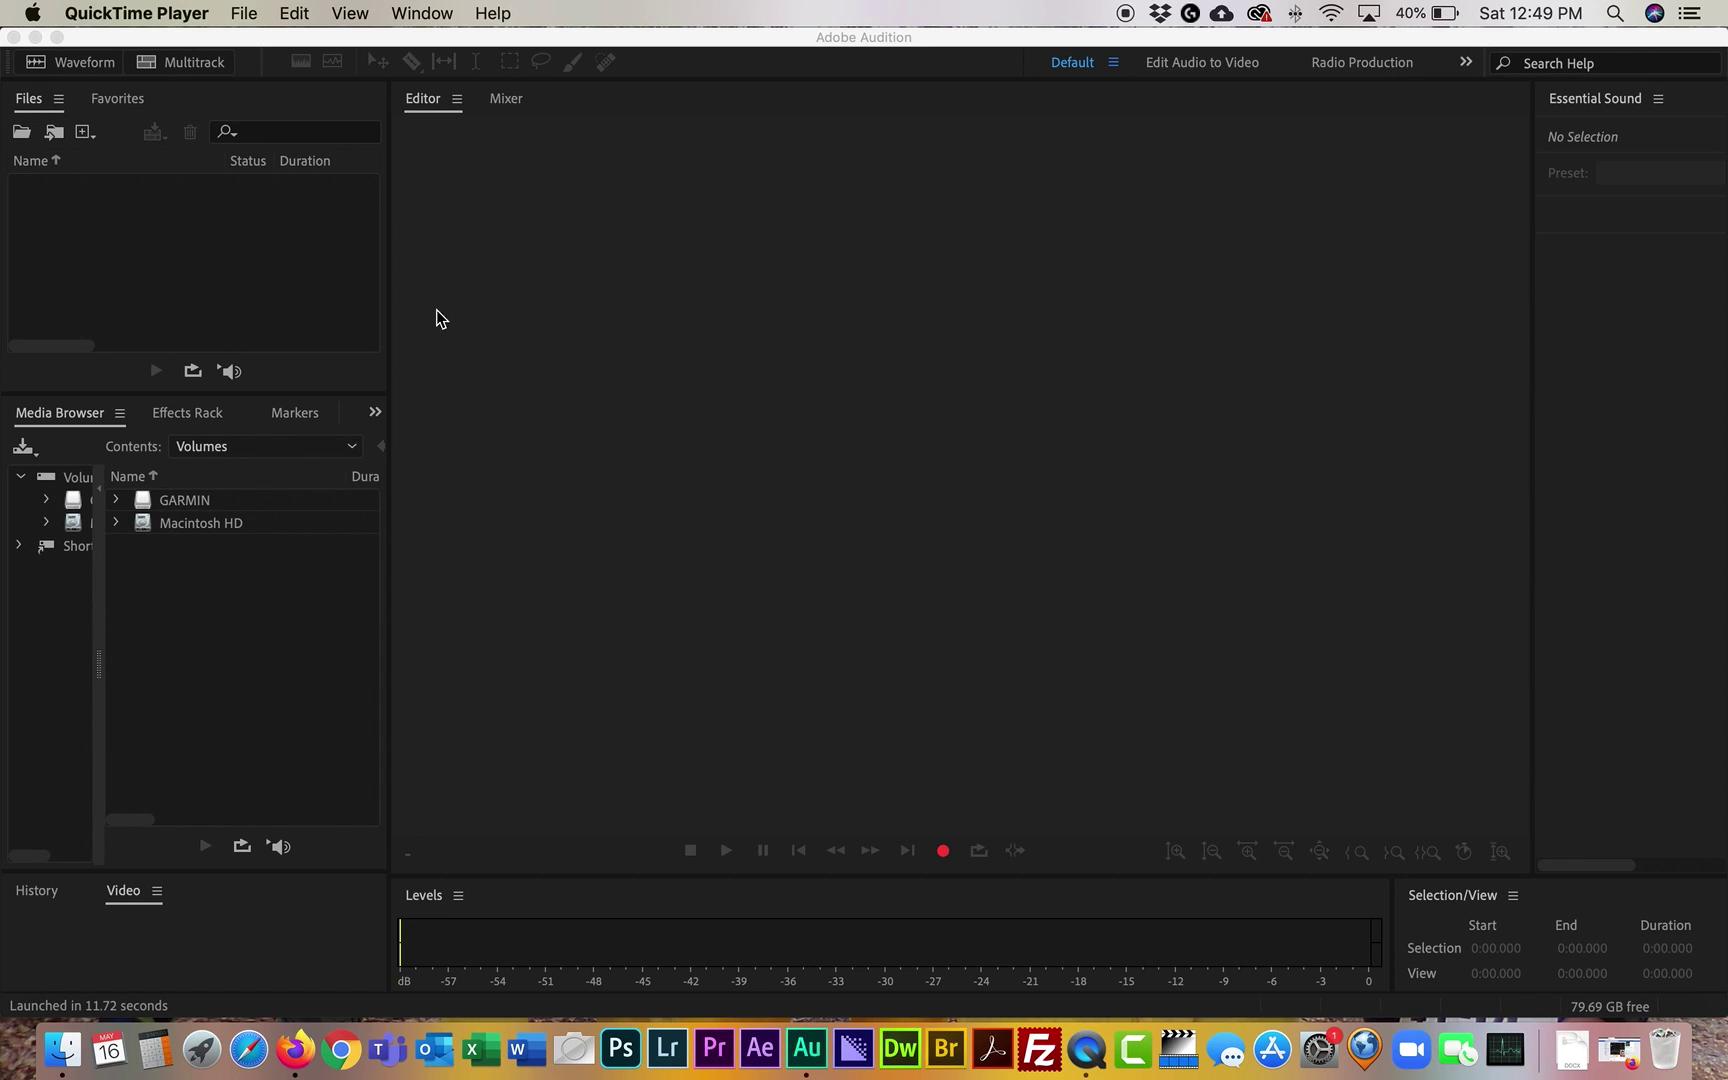
# Check the default input choices in the Audio Hardware preferences and keep Yeti X as the recording device.
pyautogui.click(462, 336)
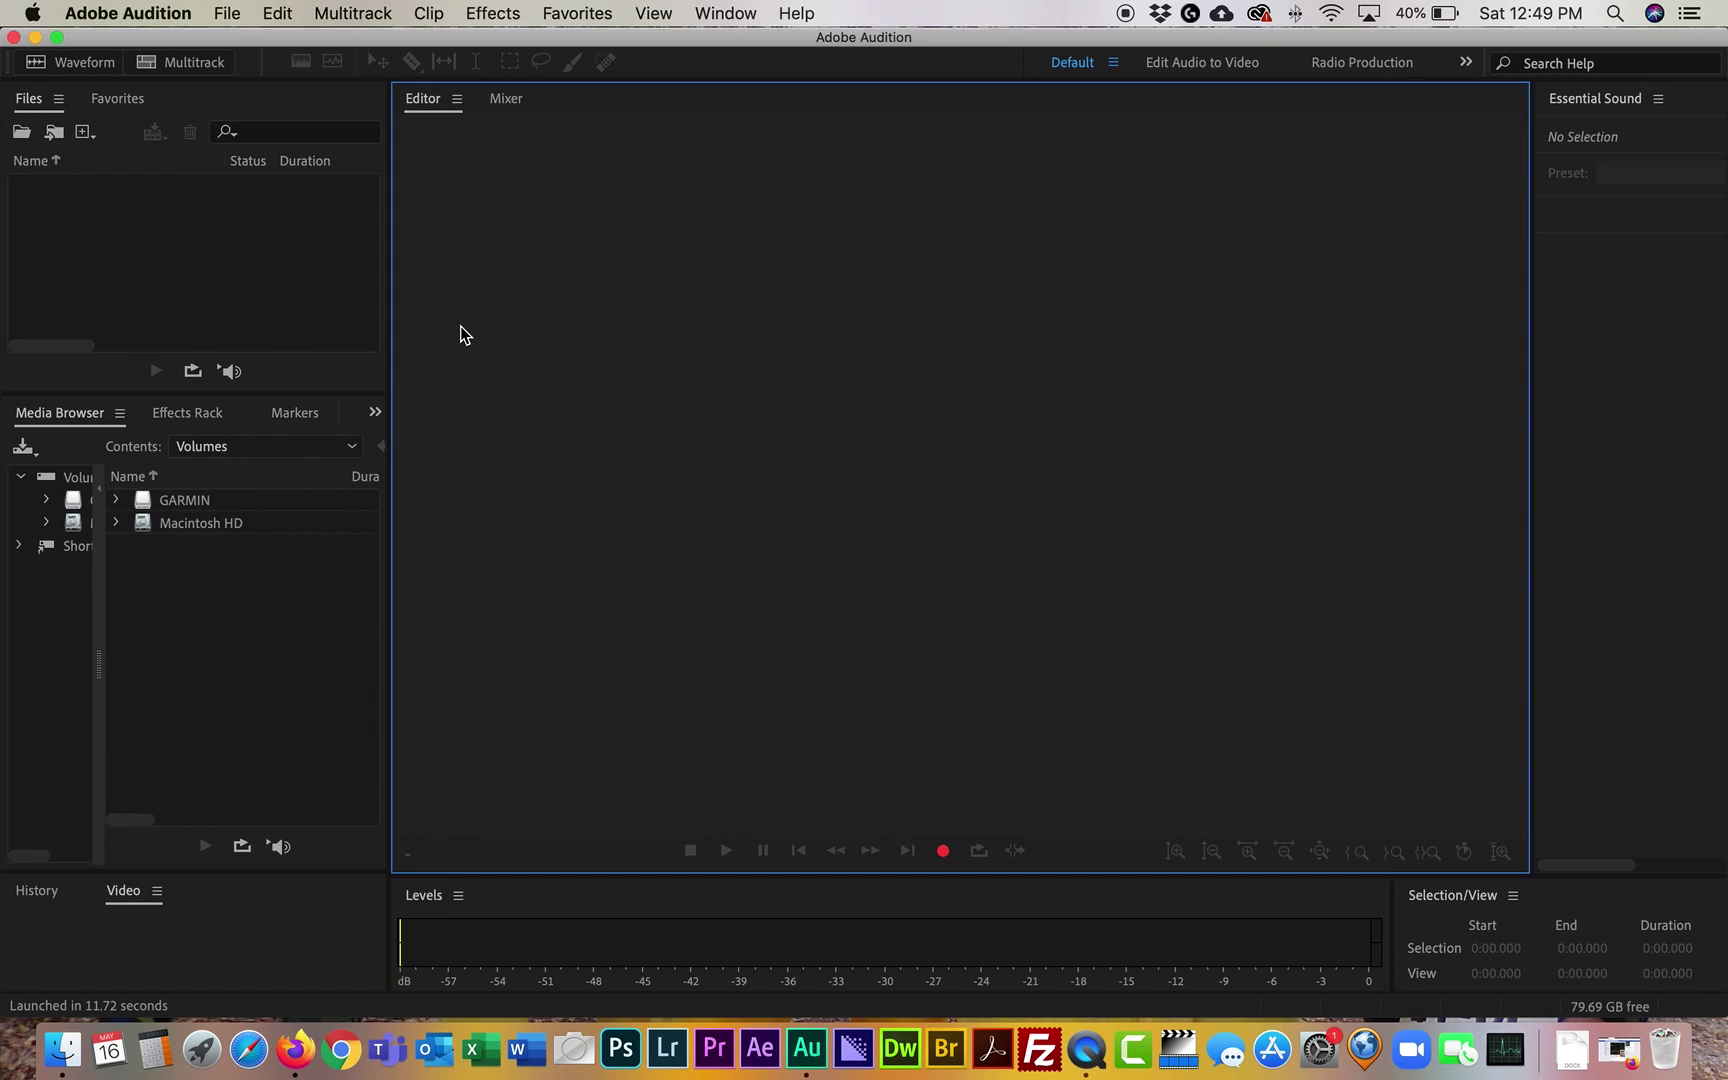
pyautogui.click(155, 14)
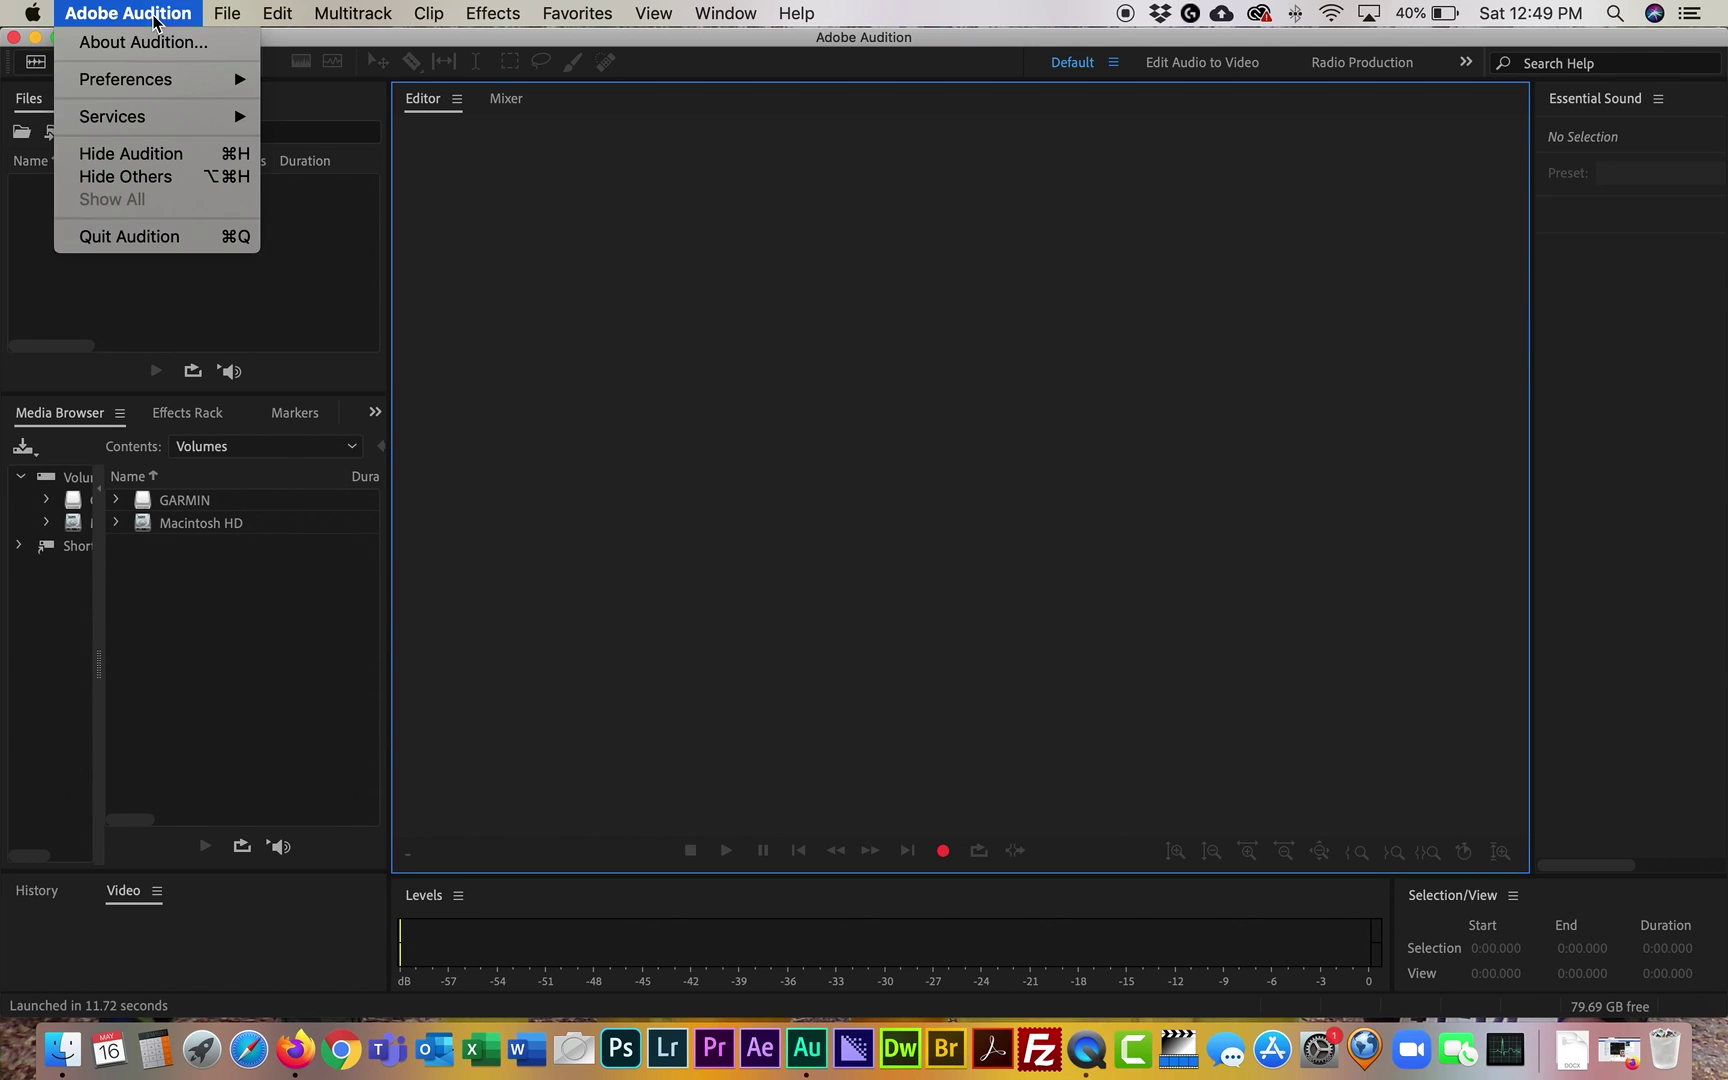
pyautogui.moveTo(148, 82)
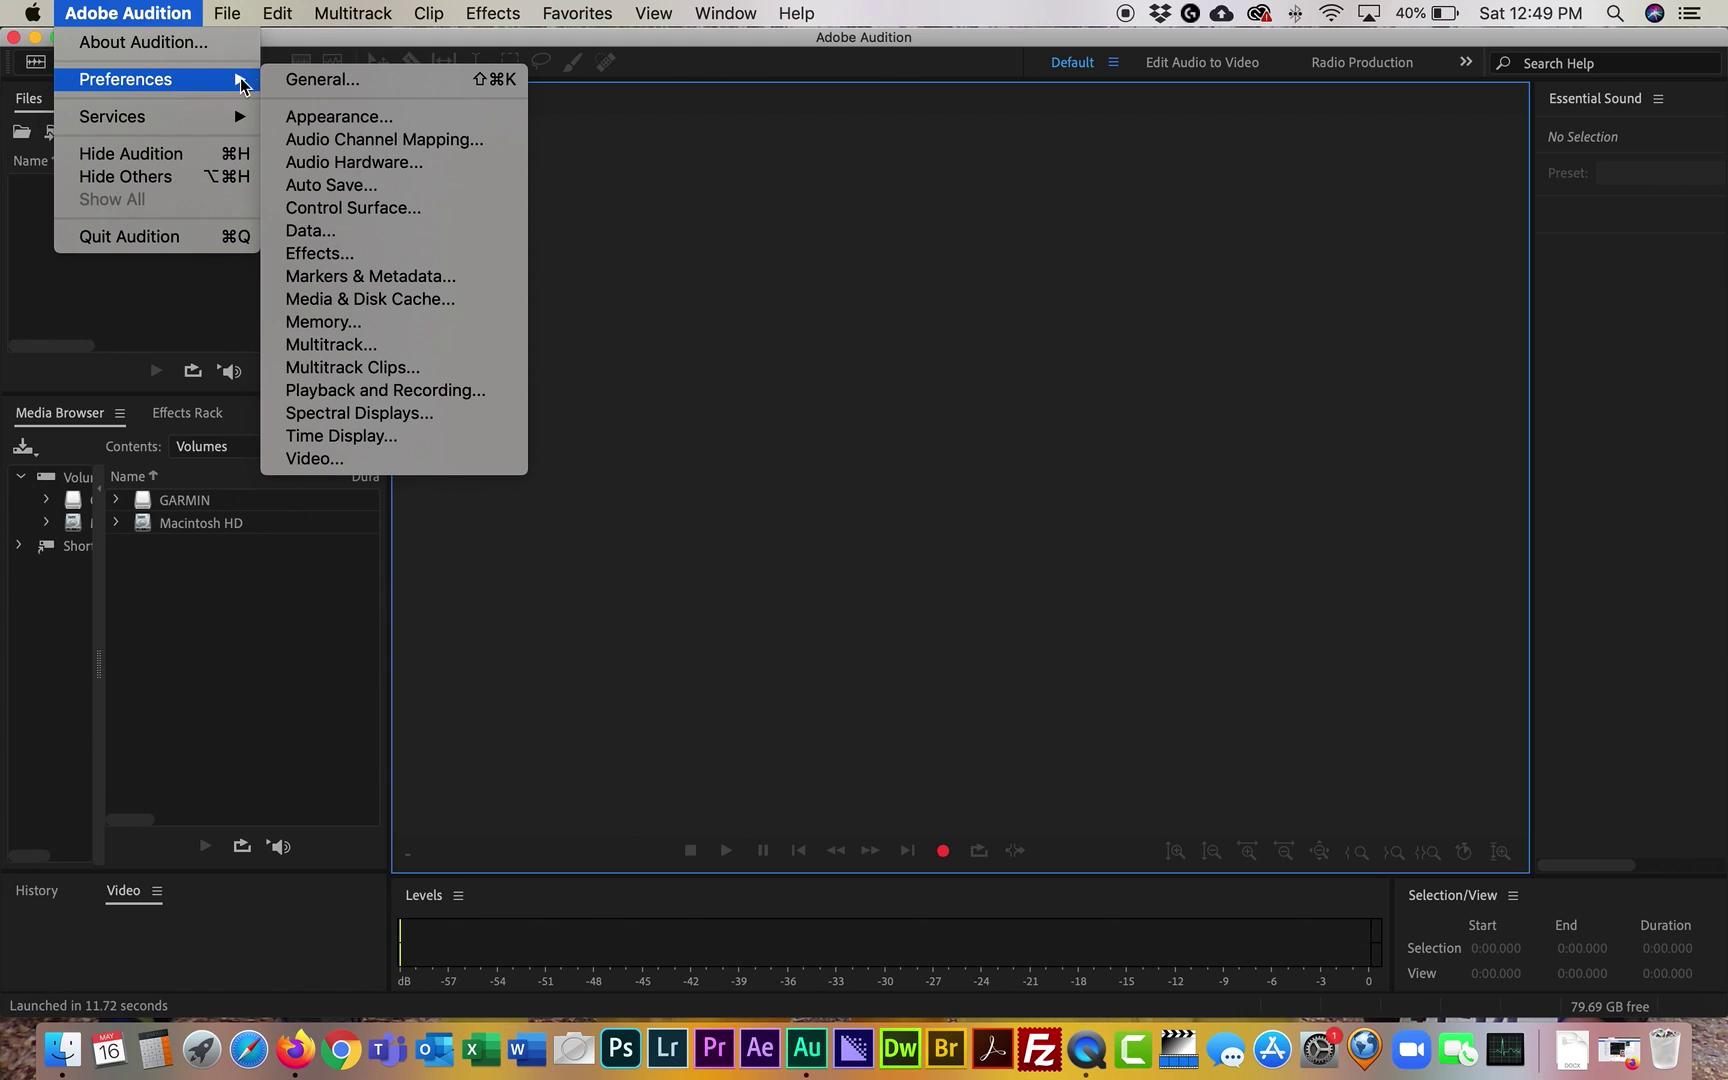
pyautogui.click(333, 164)
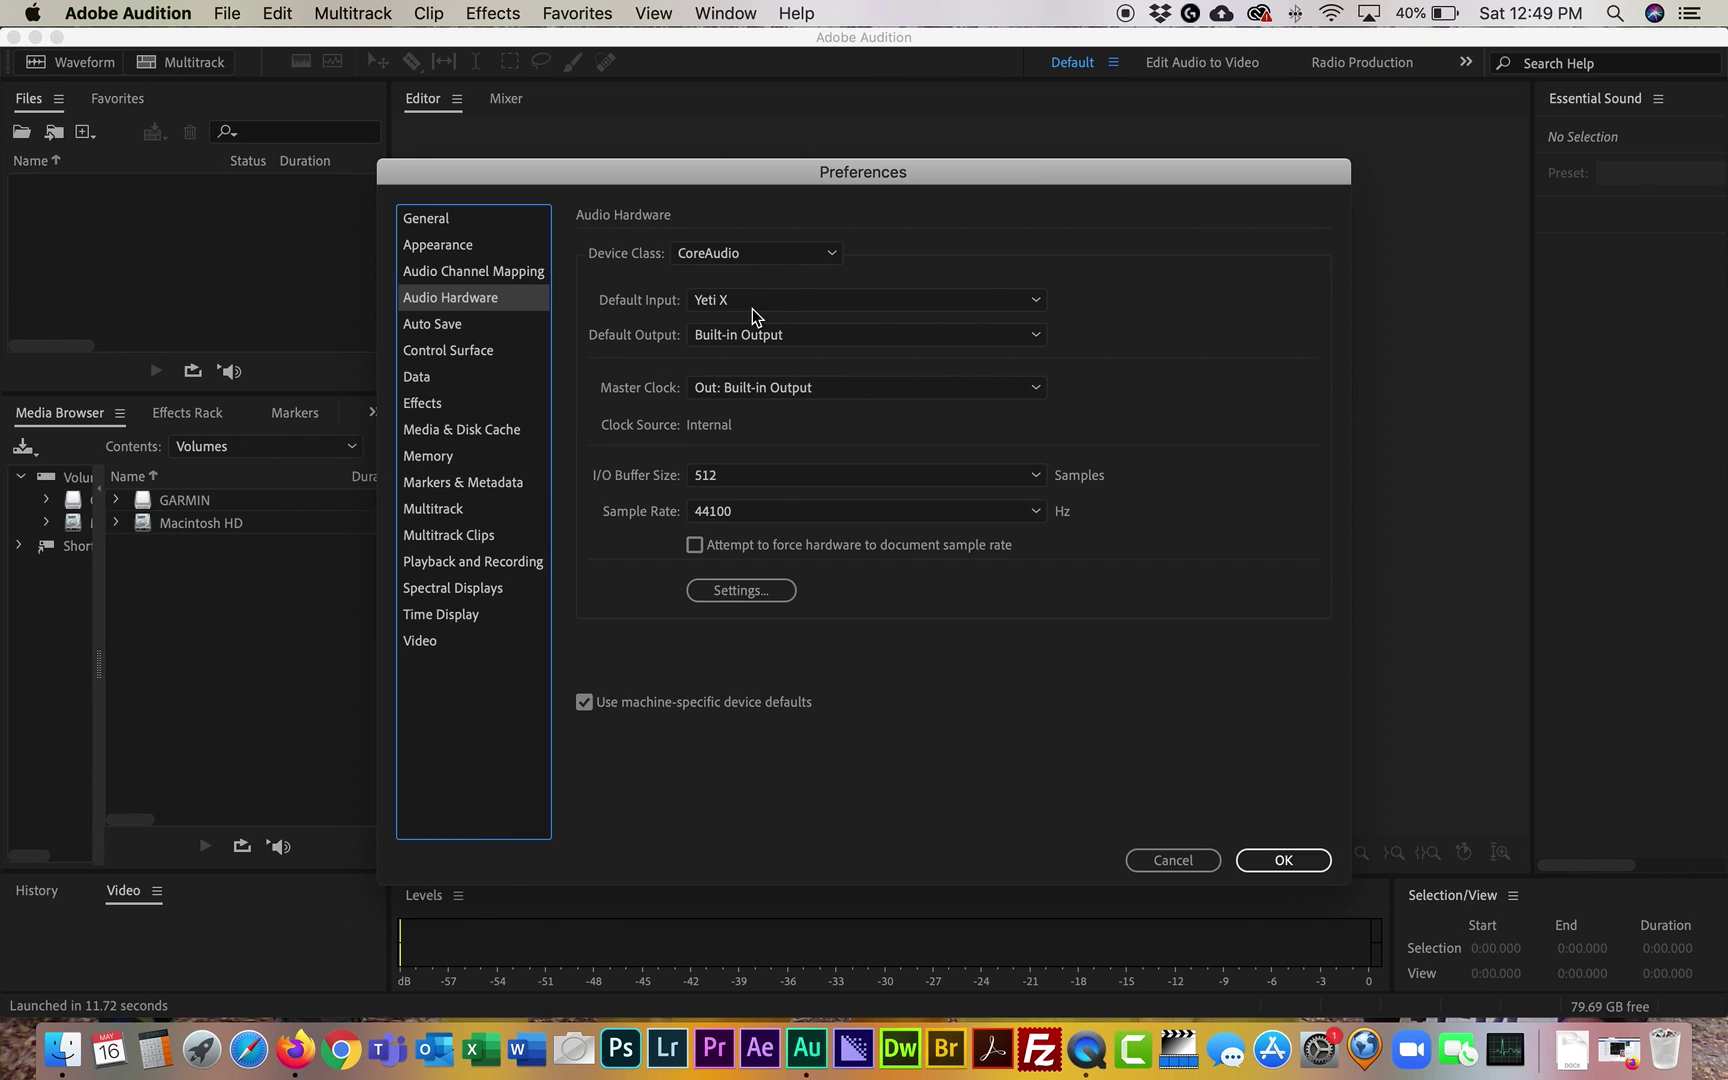
pyautogui.click(1038, 303)
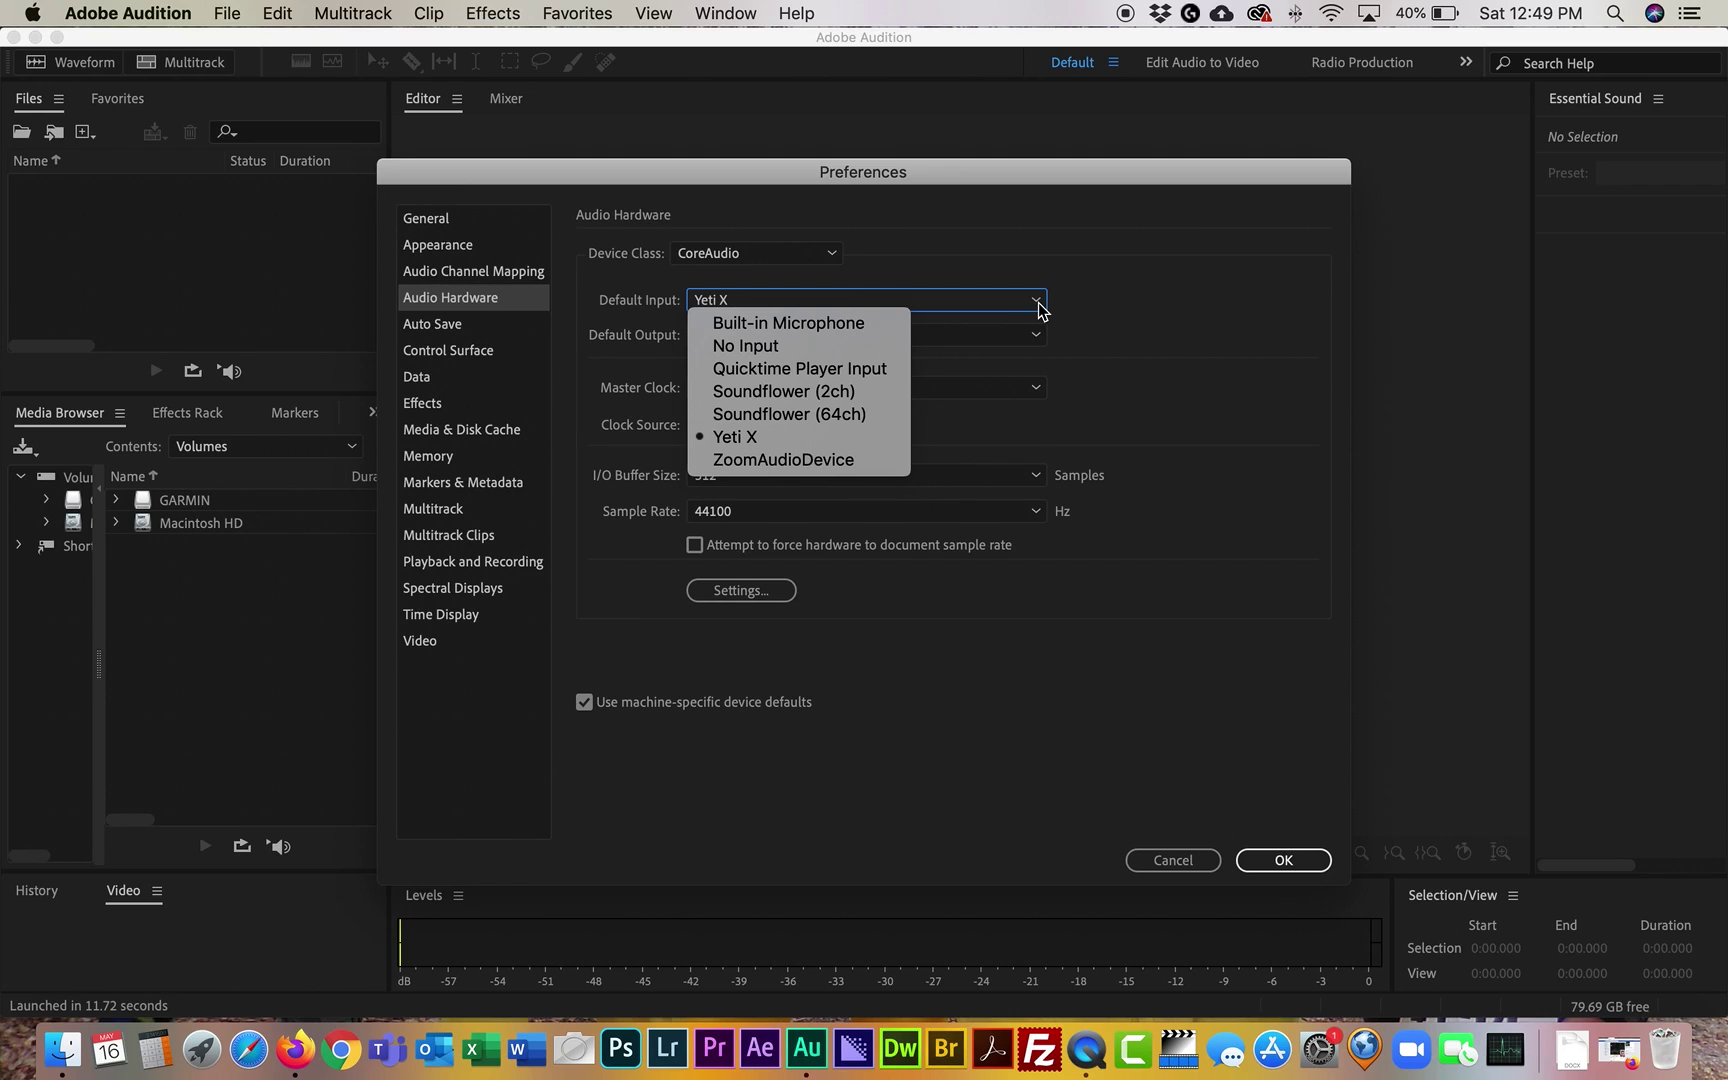
pyautogui.click(1112, 312)
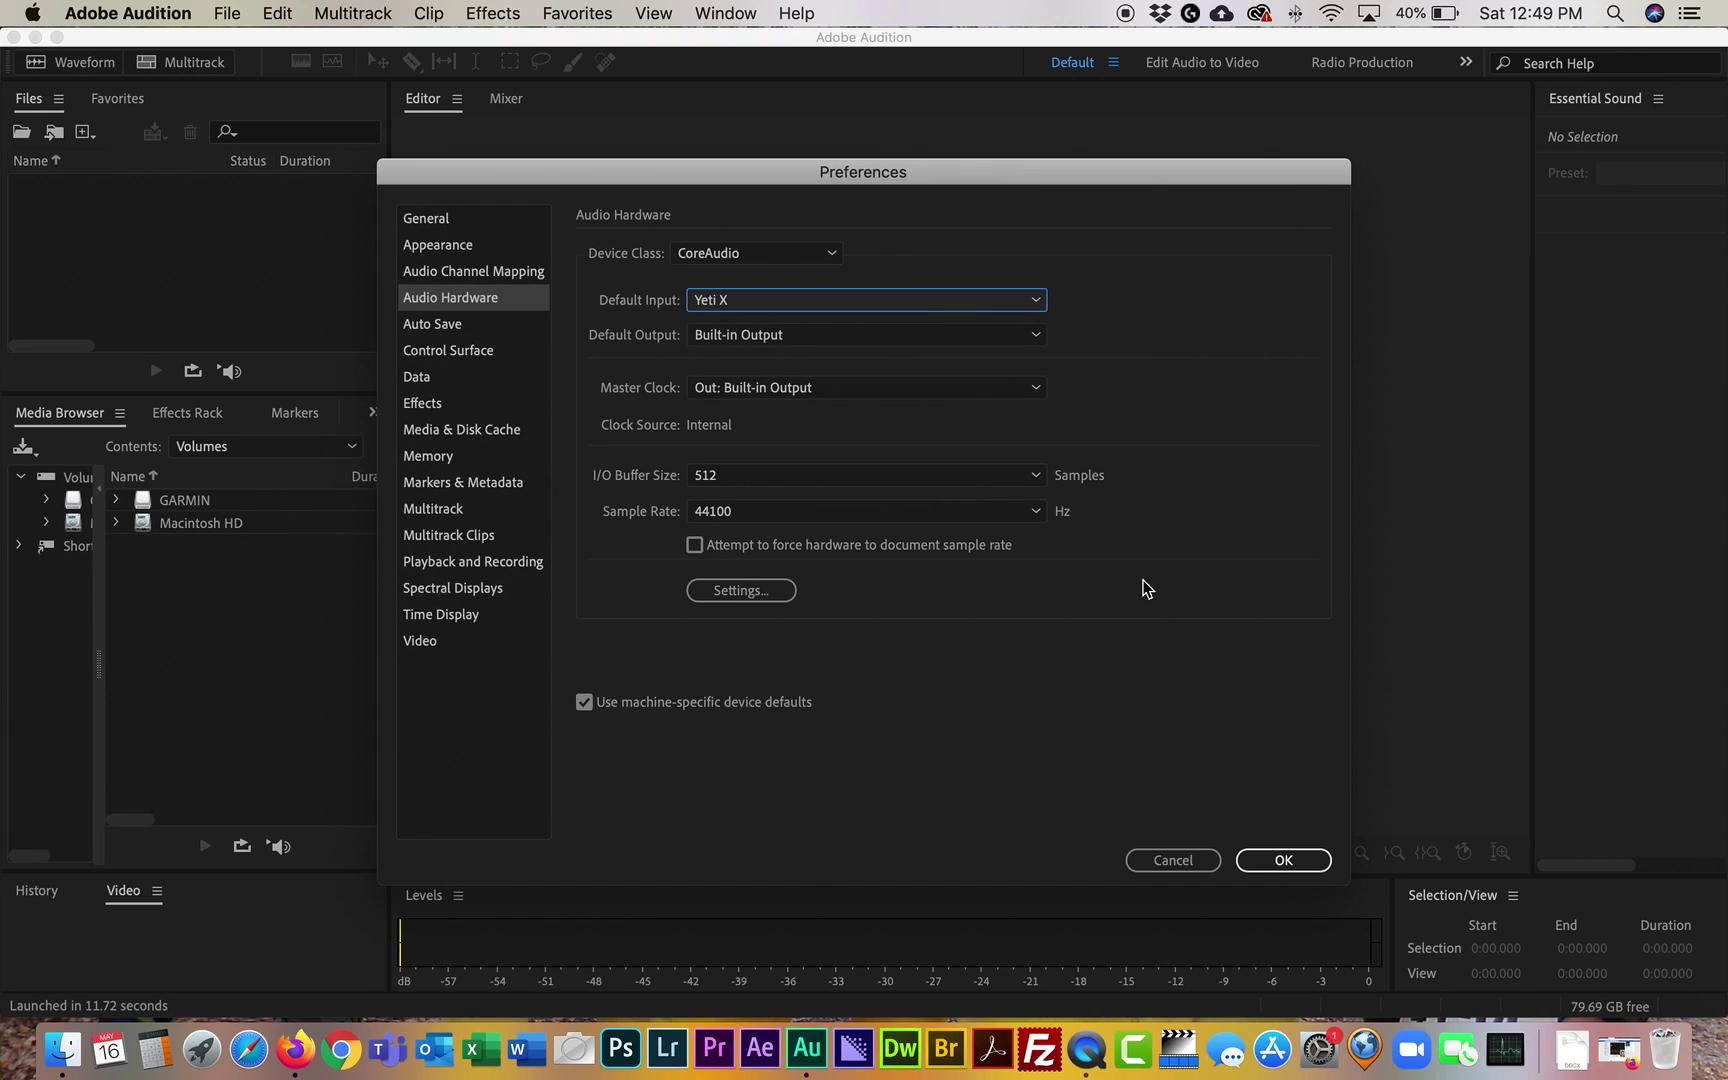
pyautogui.click(1256, 862)
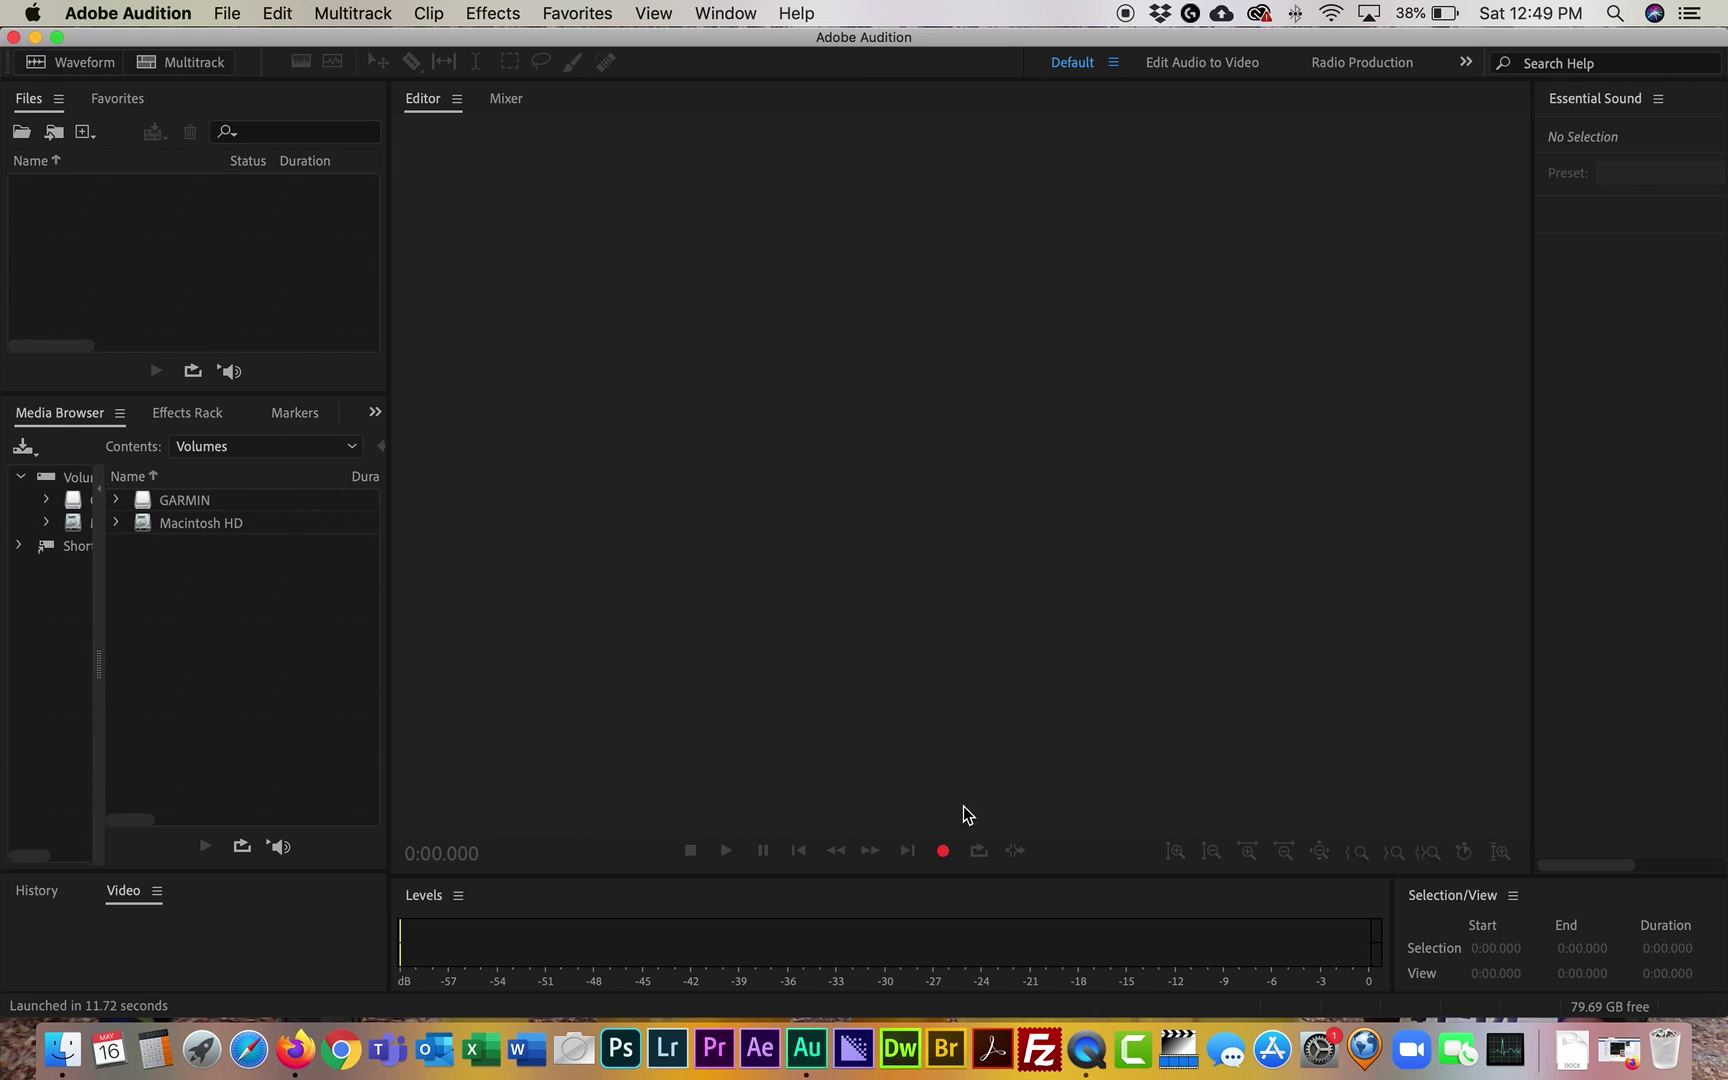
# Create a new 44100 Hz, stereo, 32-bit float audio file for recording, named with the speaker's name and VO.
pyautogui.click(943, 853)
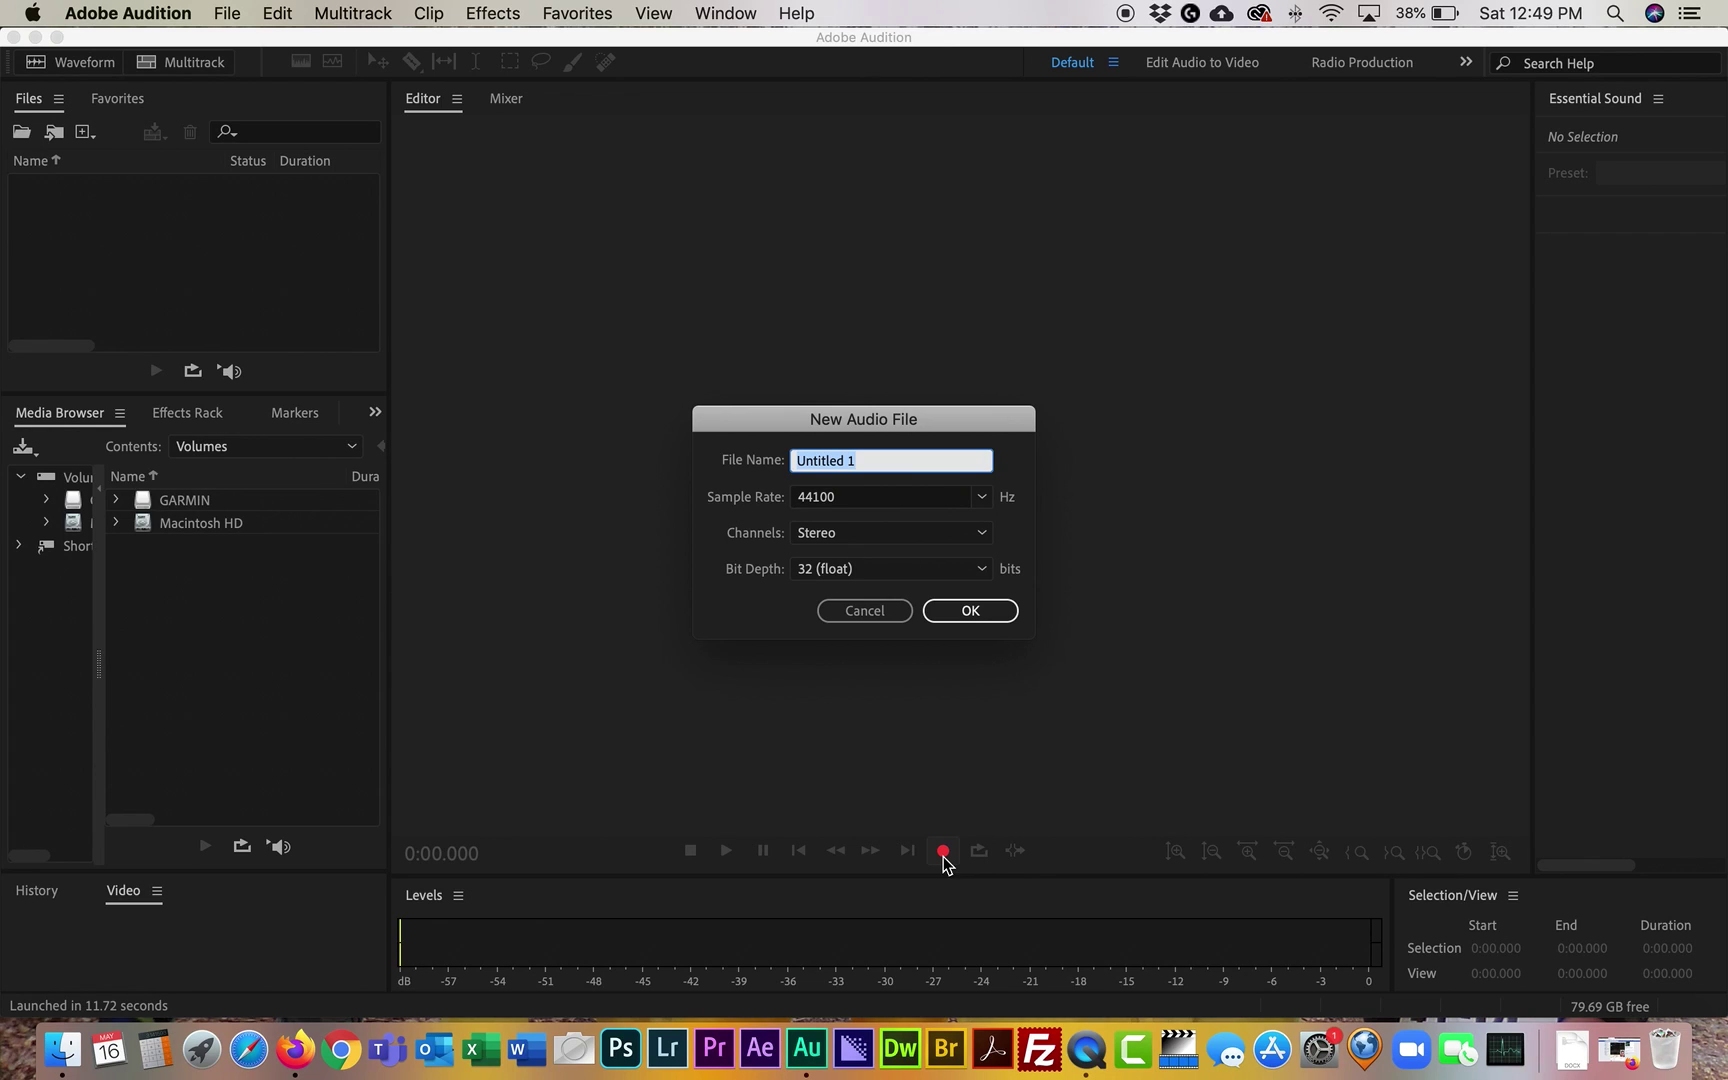
pyautogui.write('Jay VO')
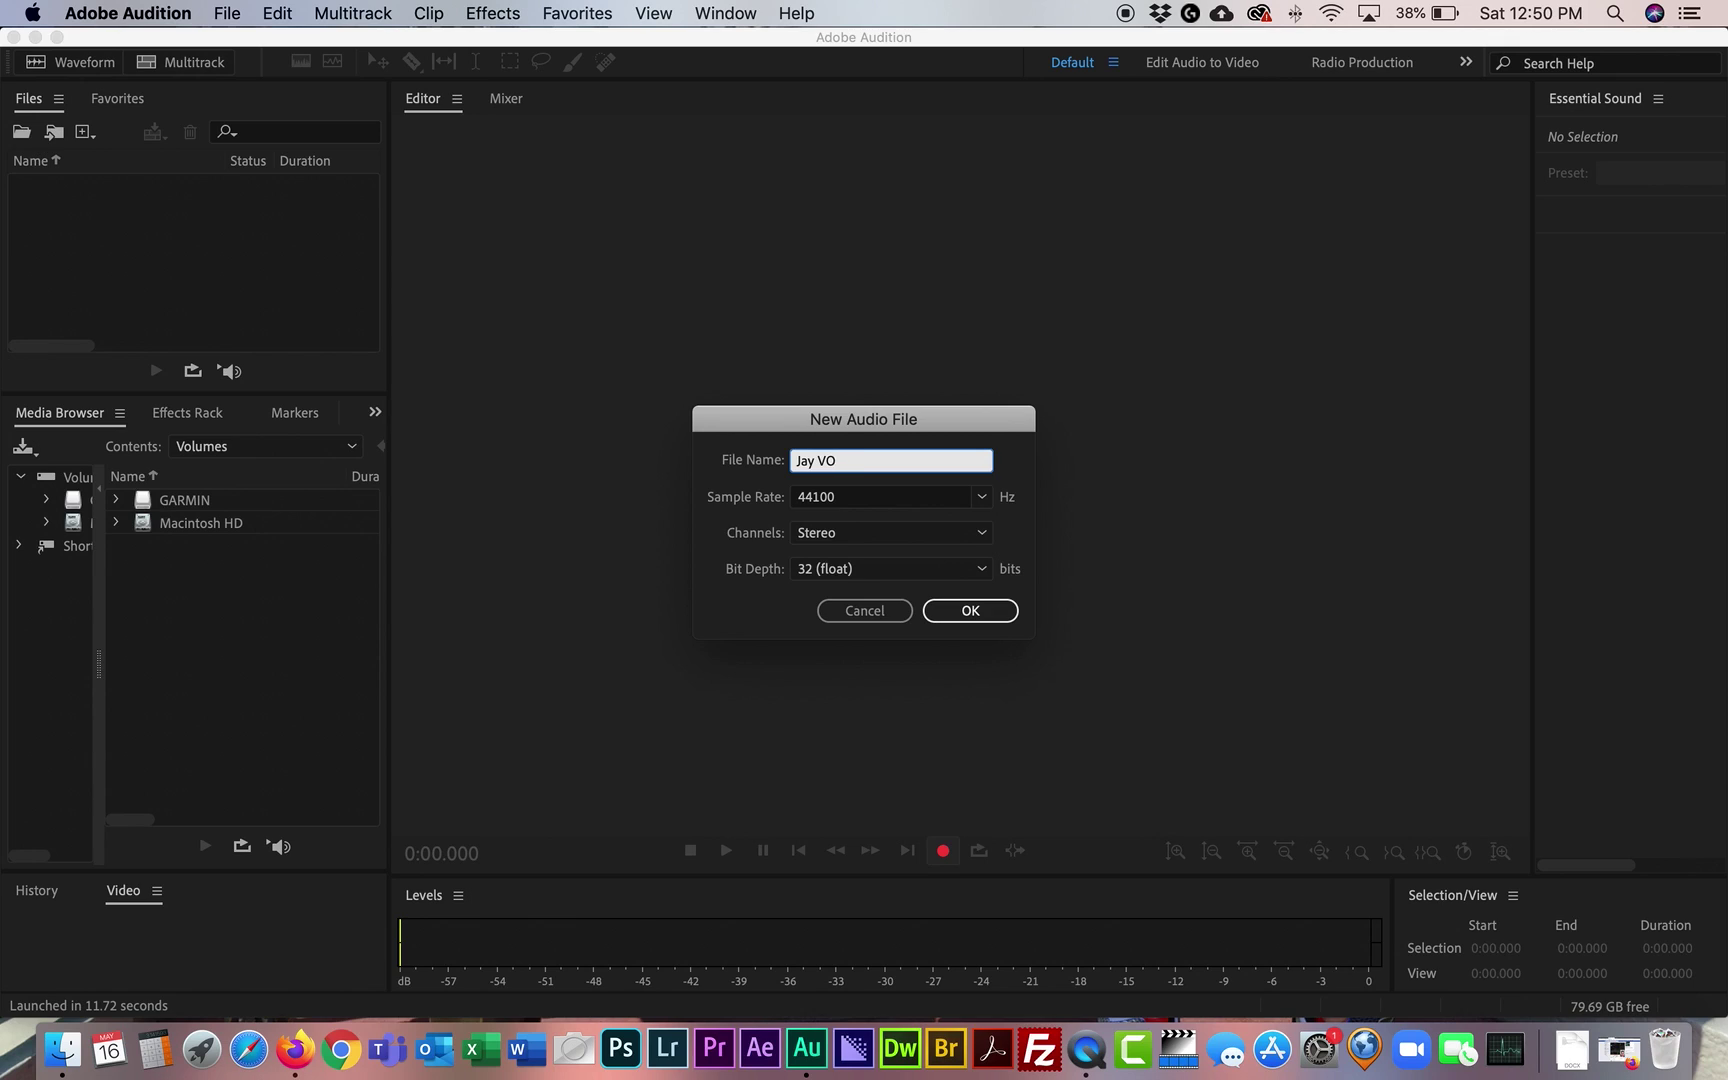
pyautogui.write('_Watson')
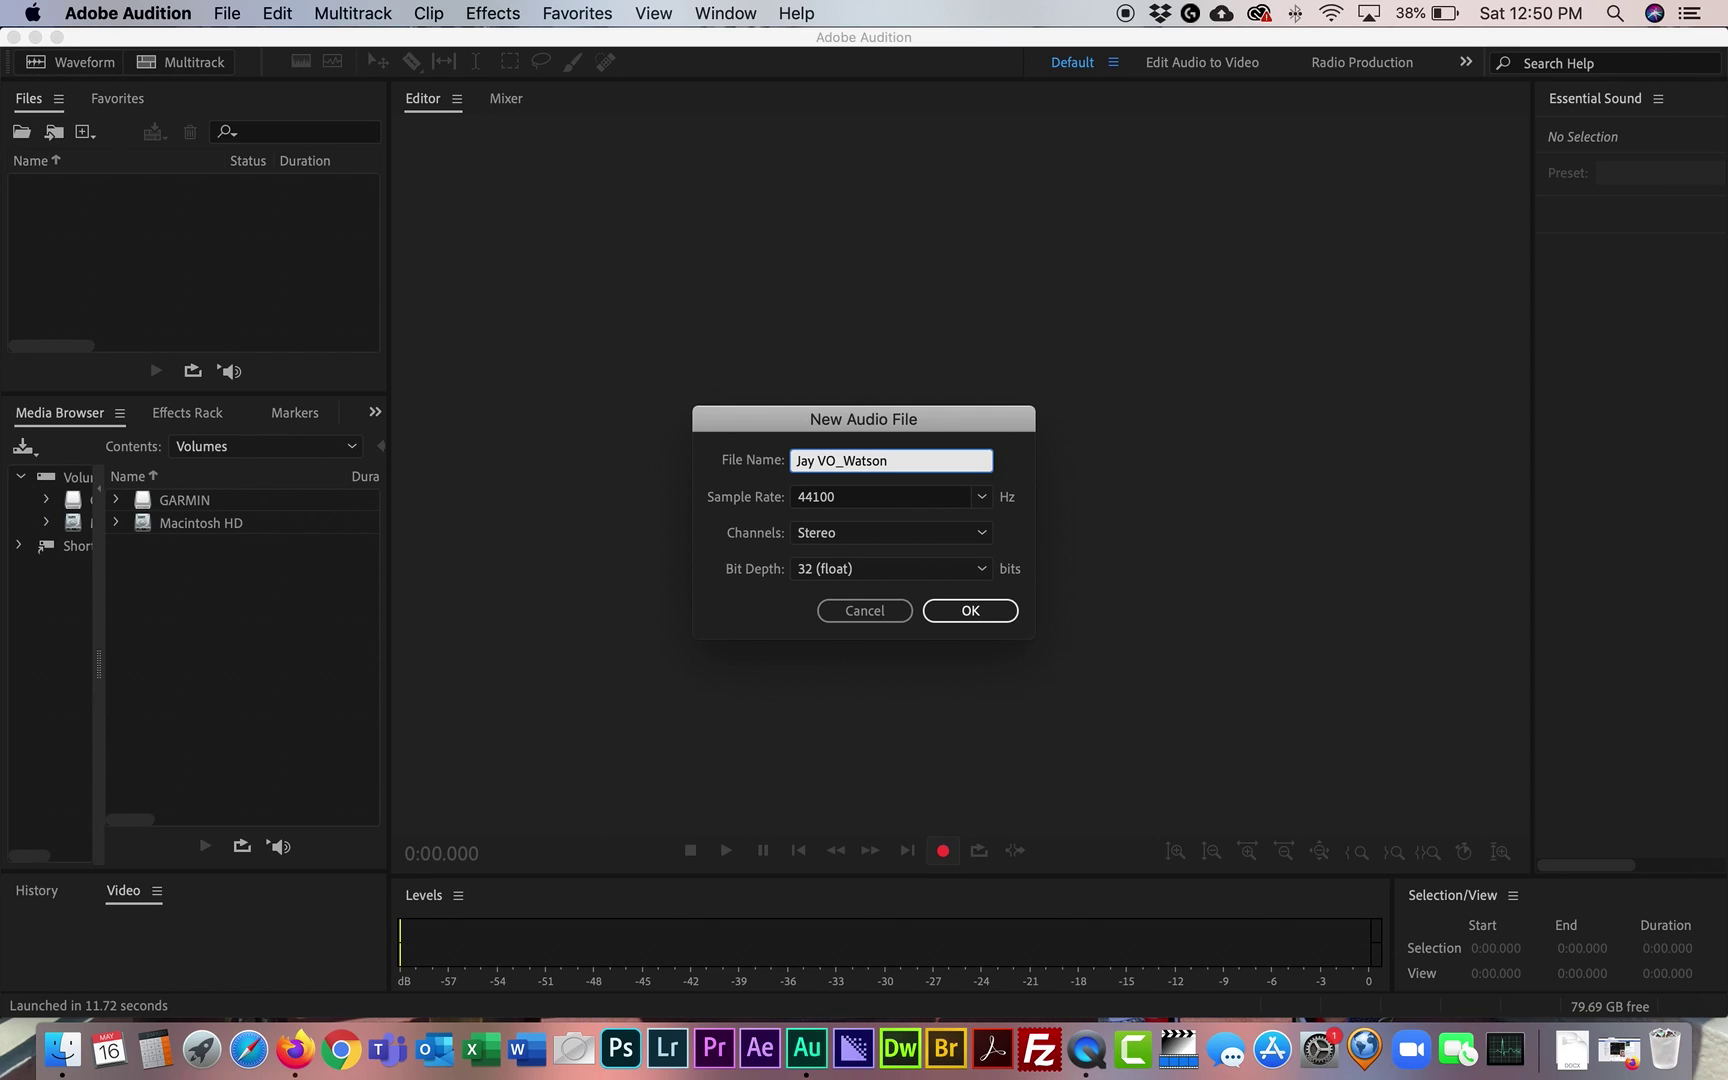
pyautogui.click(948, 613)
# Record the spoken voice-over for about 47 seconds and stop the recording.
pyautogui.hotkey('shift', 'space')
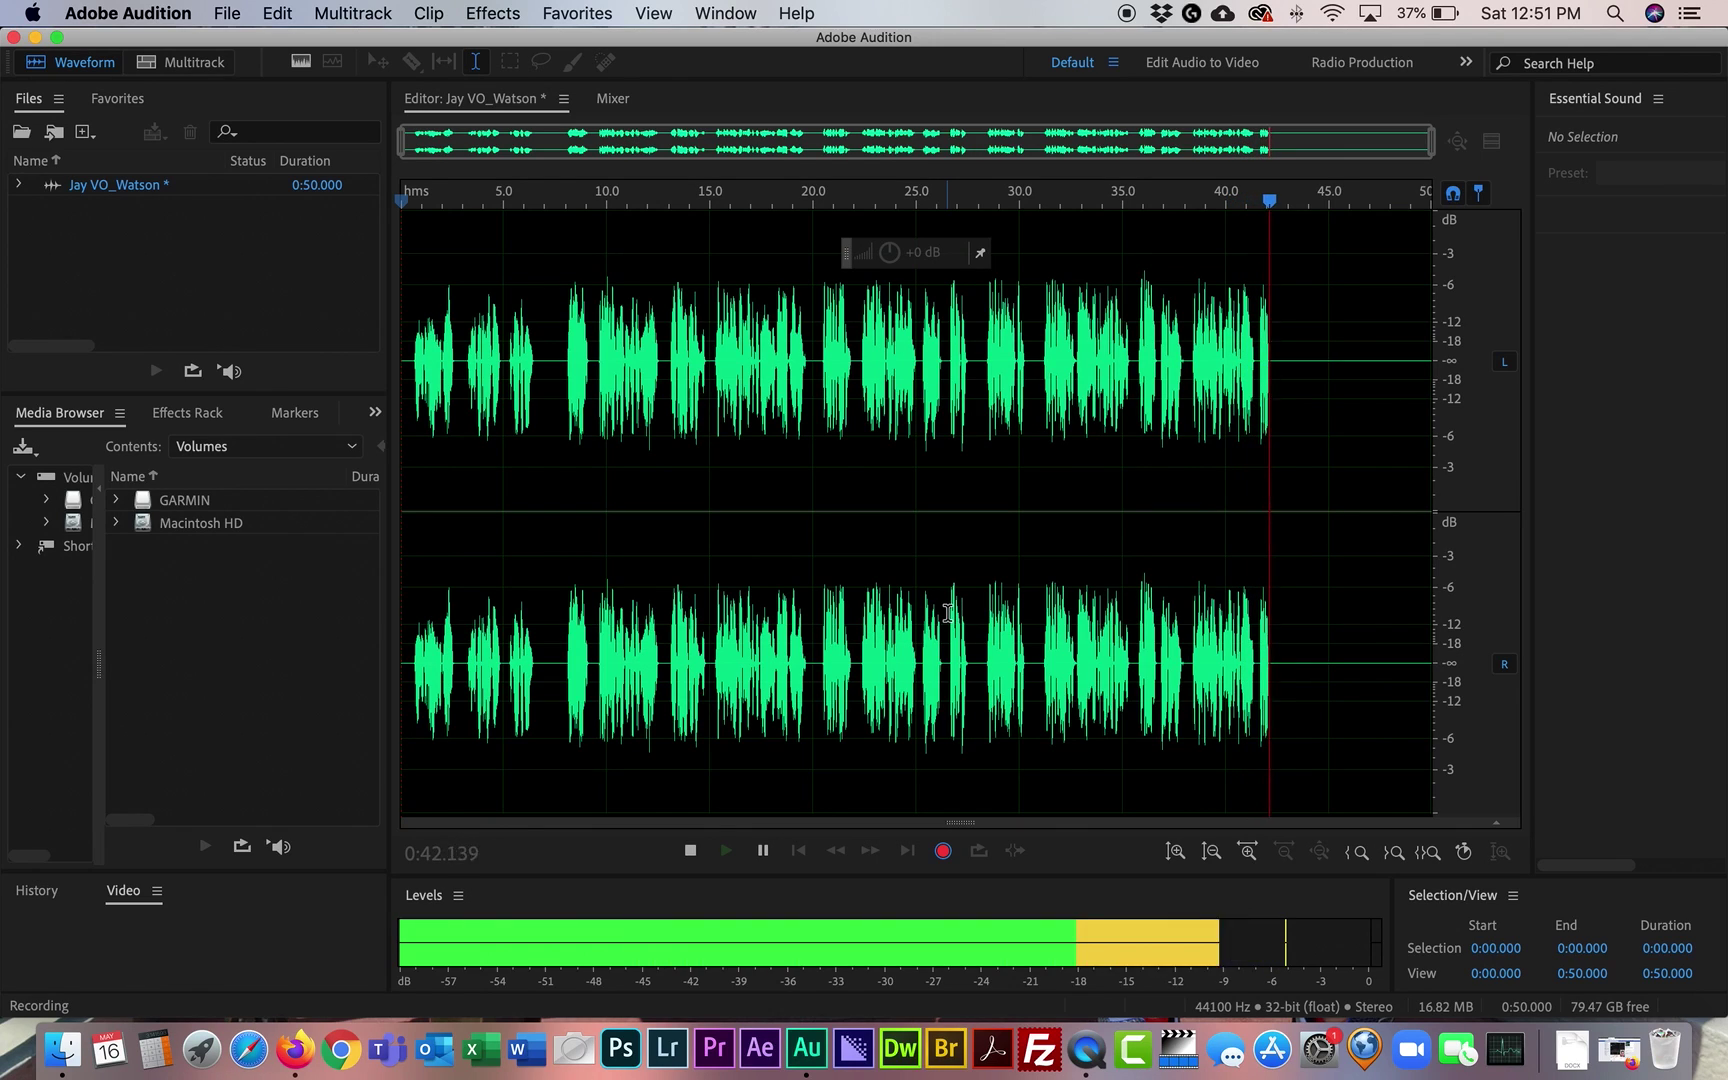
pyautogui.click(948, 614)
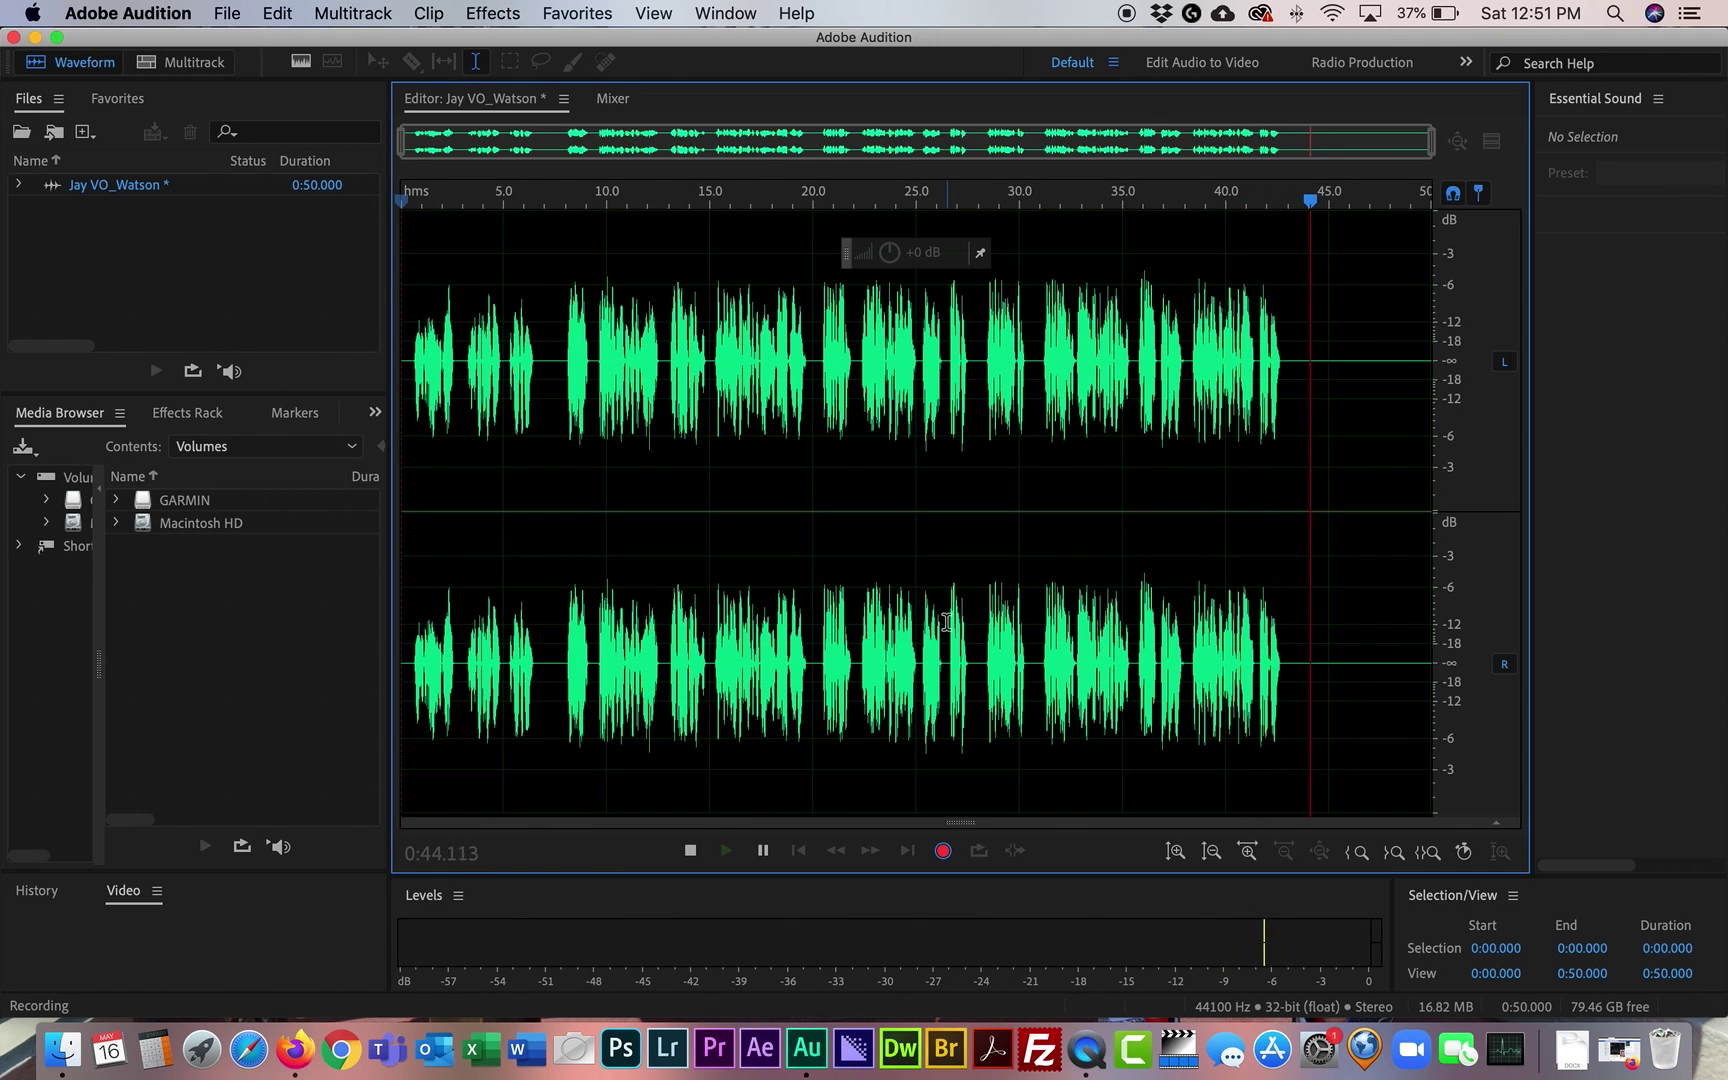
pyautogui.click(690, 851)
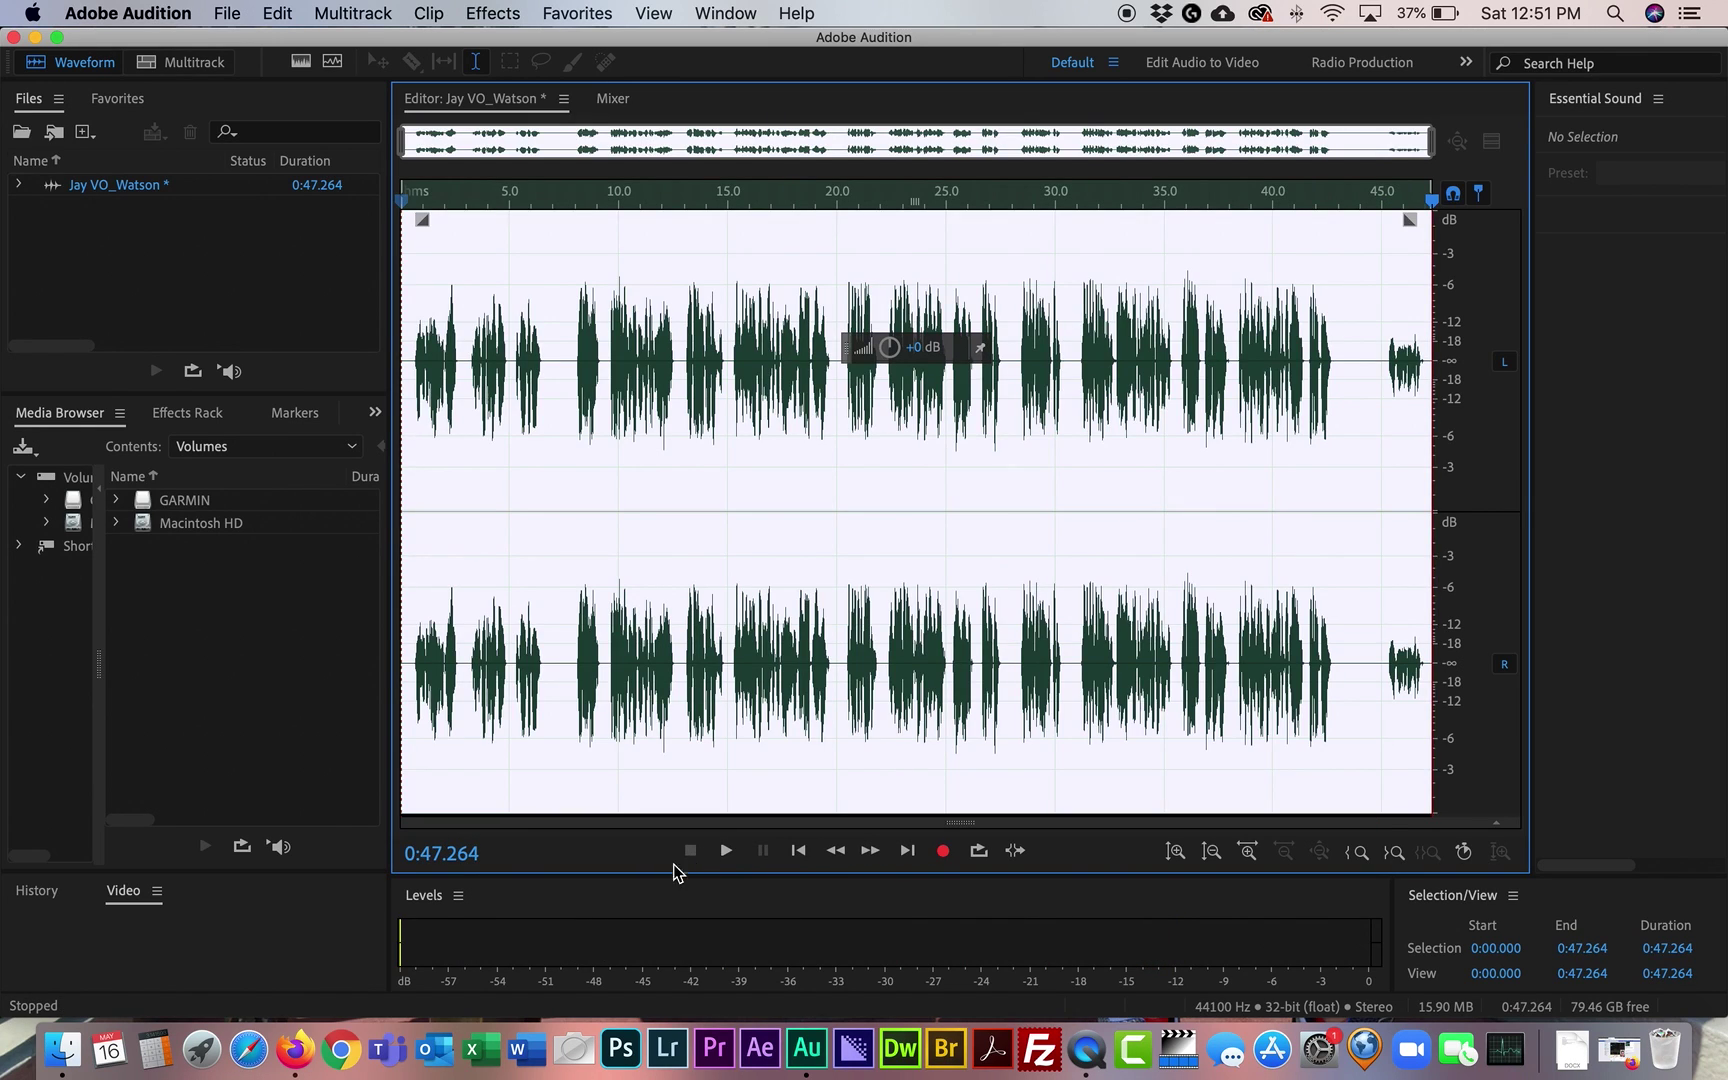
# Play the recording from its start to find the good take, and delete the opening section from 0:00.000 to about 0:07.648.
pyautogui.click(799, 856)
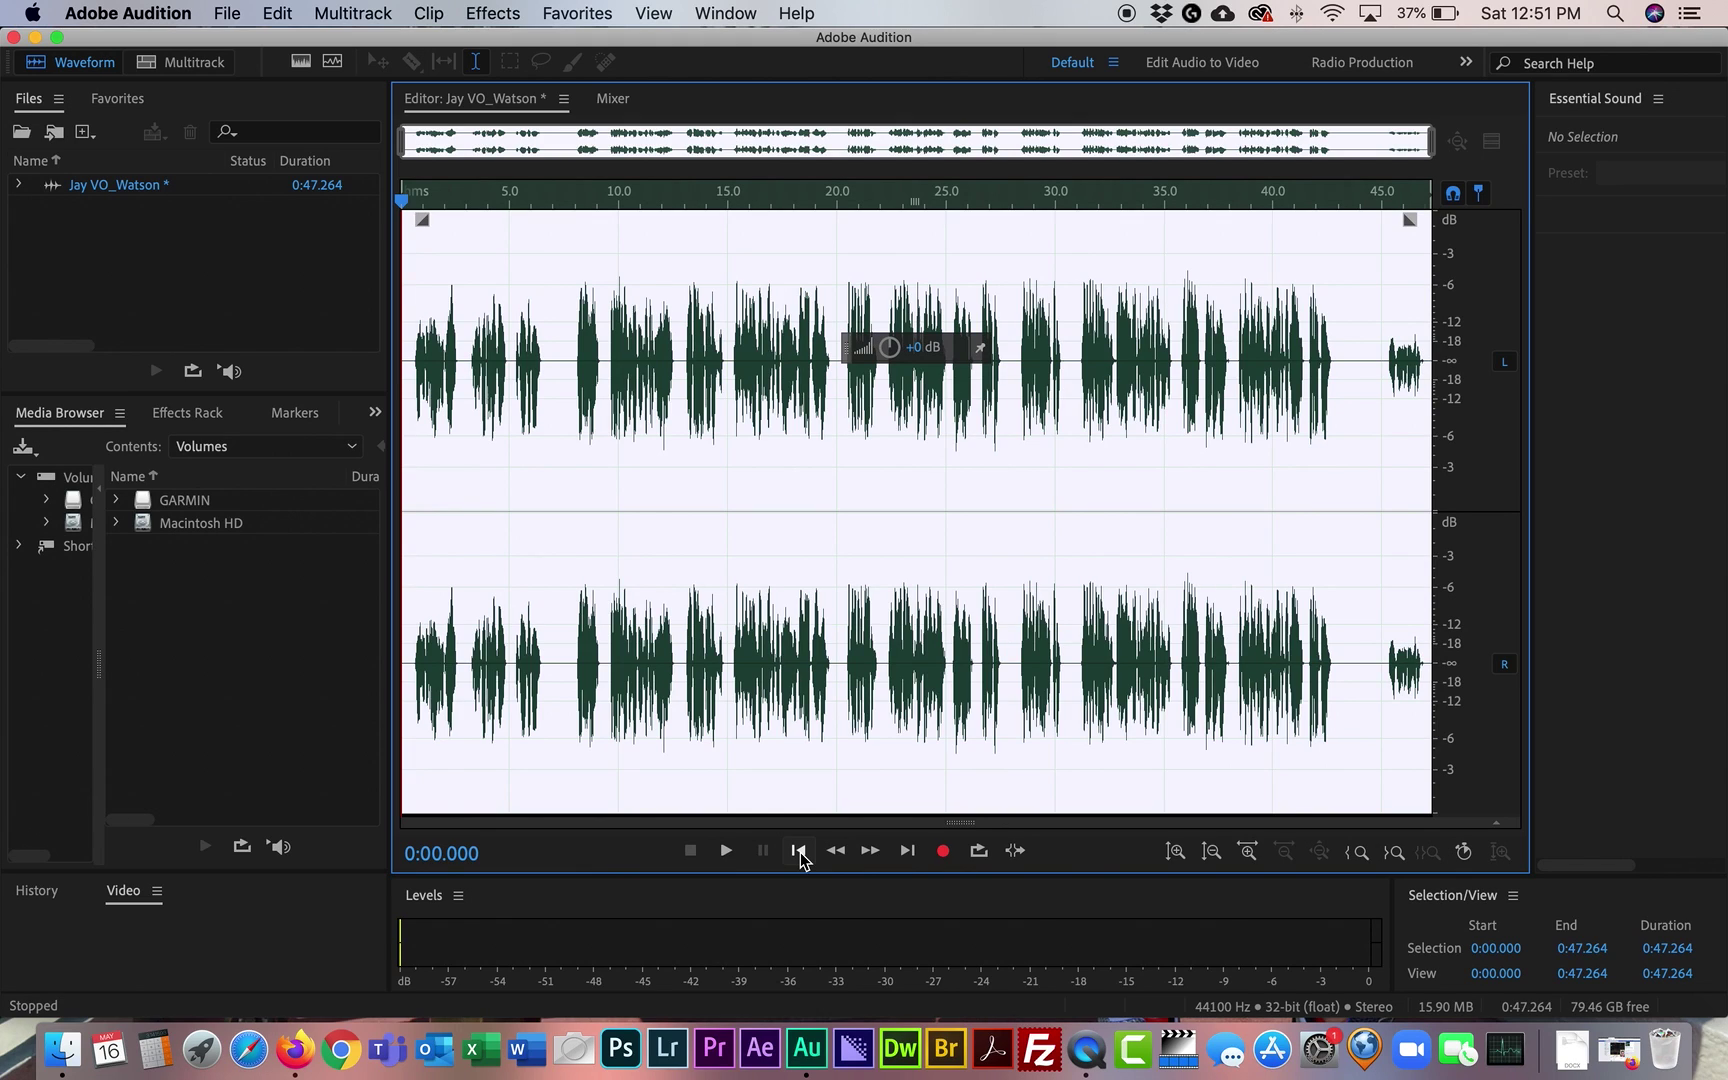
pyautogui.press('space')
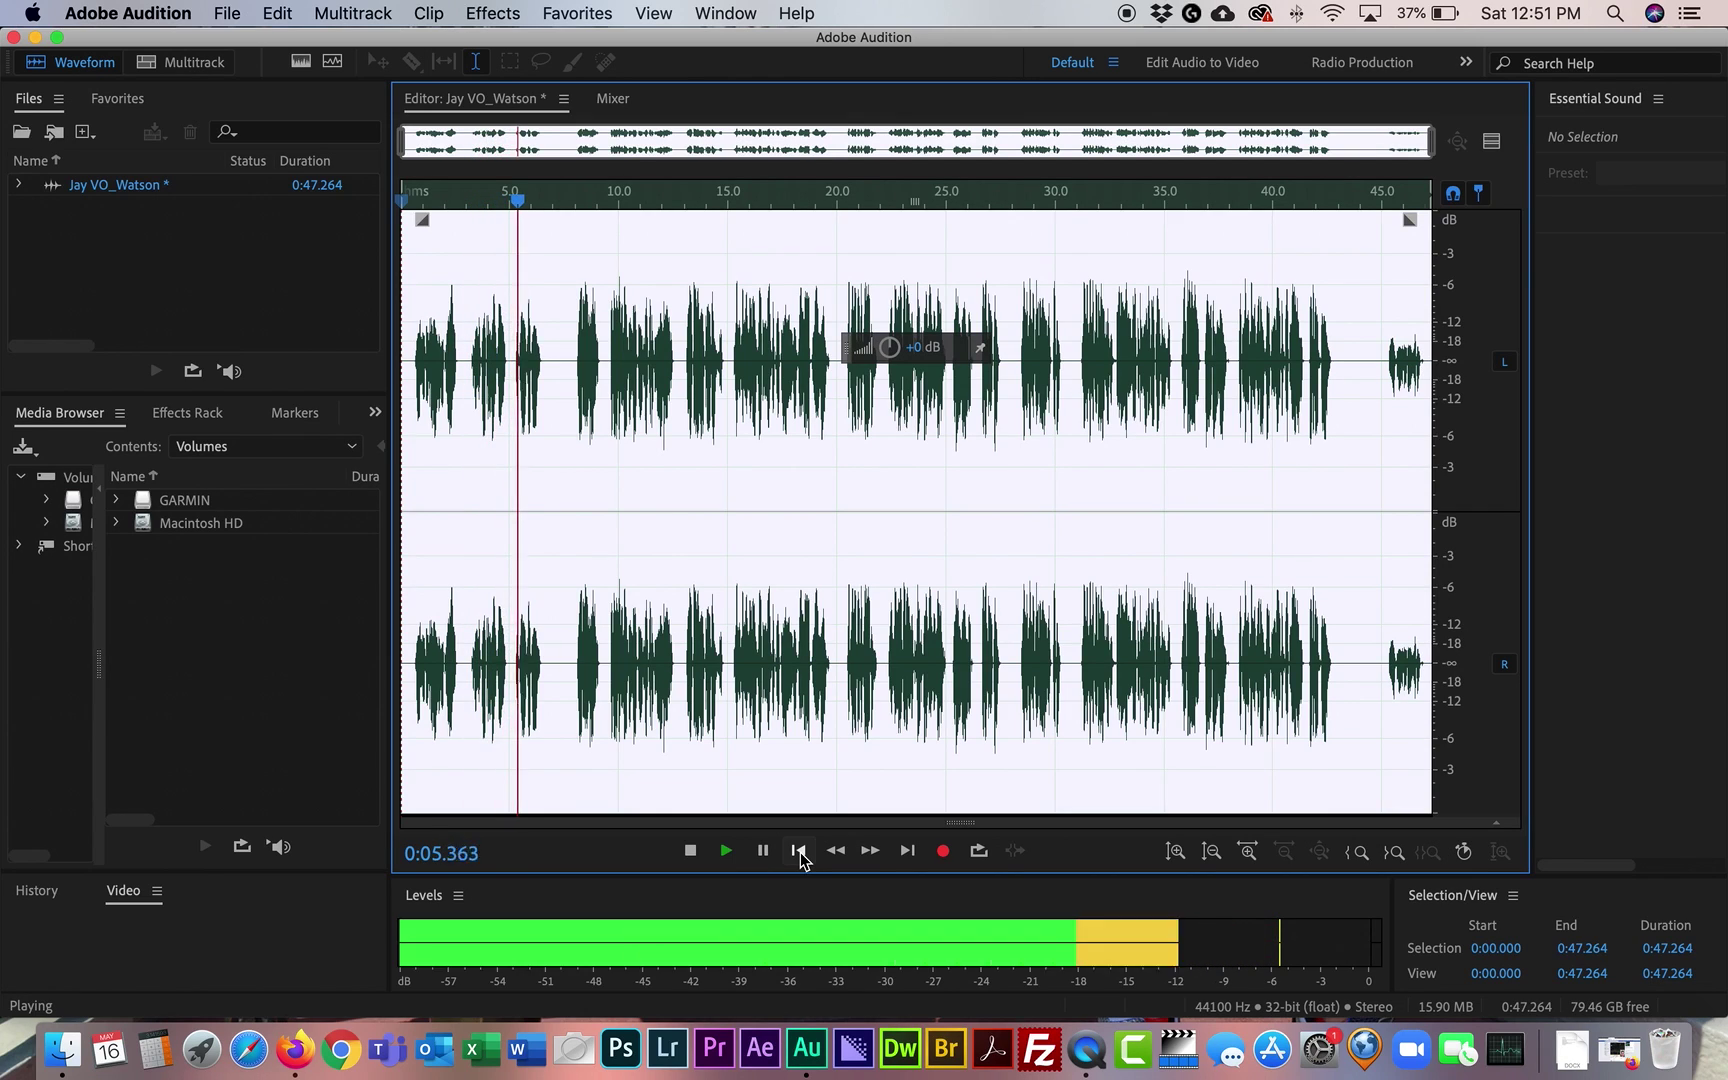
pyautogui.press('space')
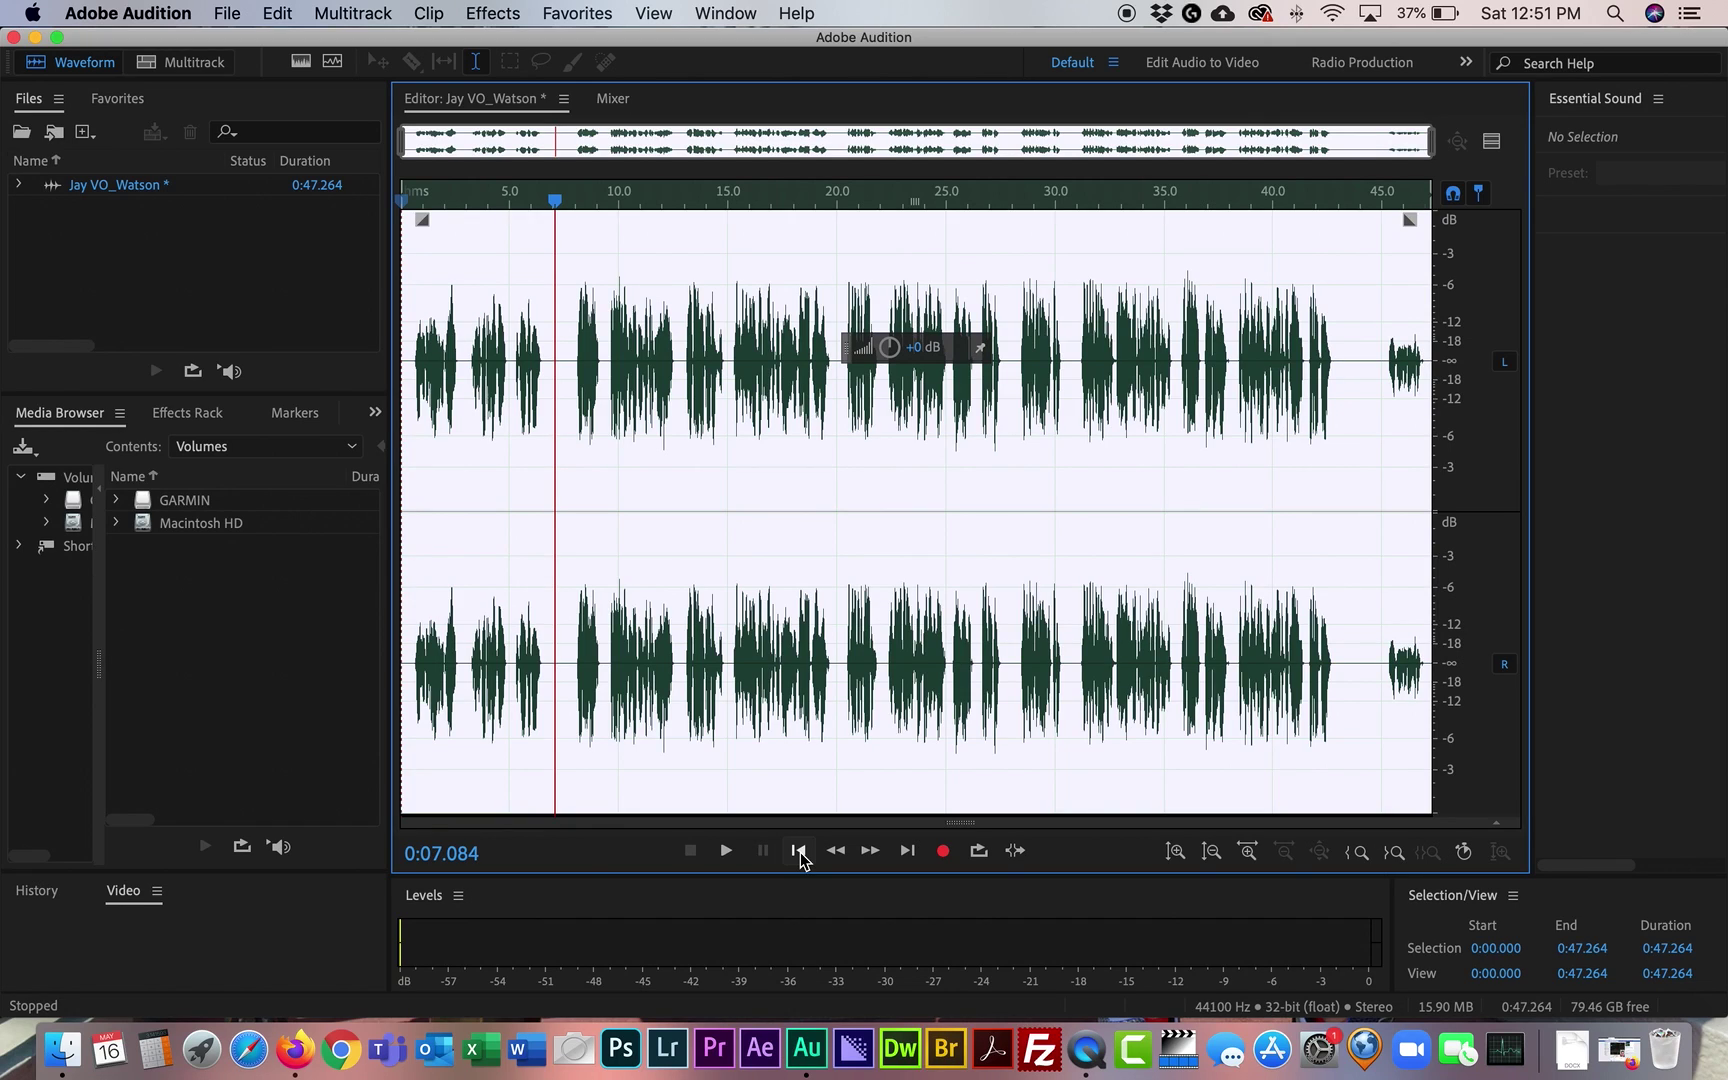
pyautogui.press('space')
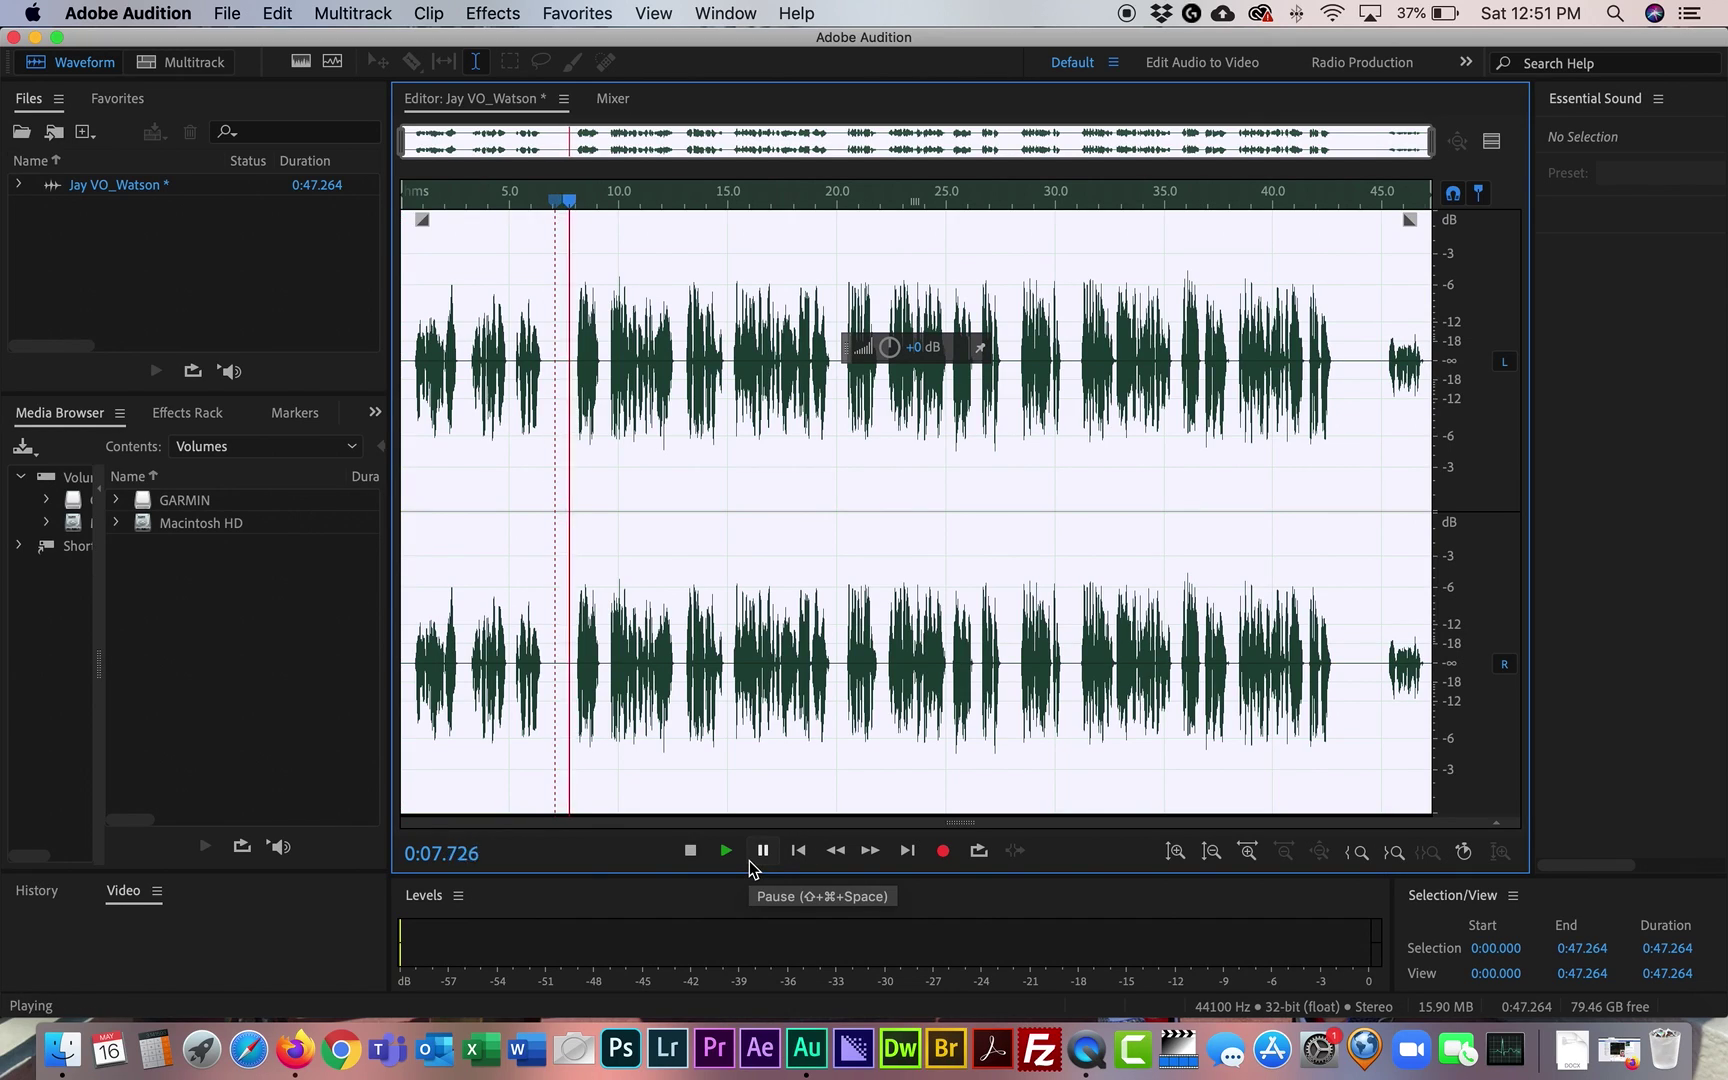
pyautogui.press('space')
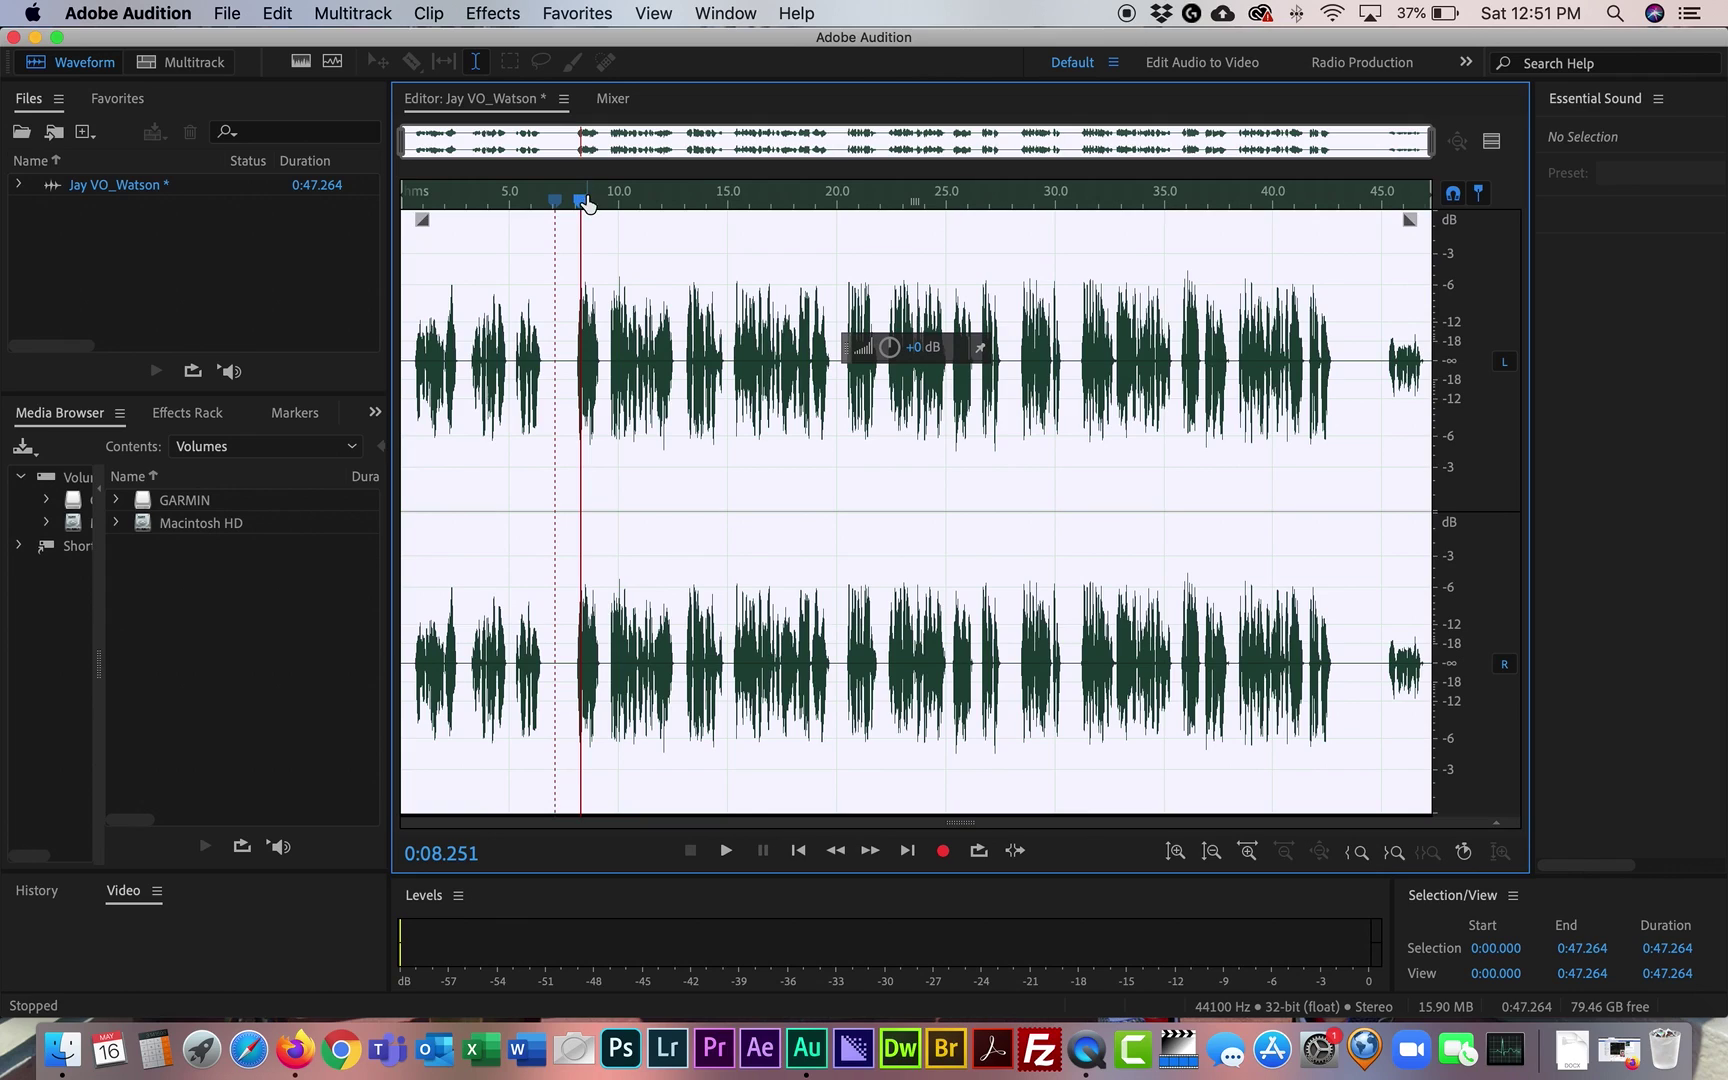
pyautogui.moveTo(587, 202); pyautogui.dragTo(573, 201)
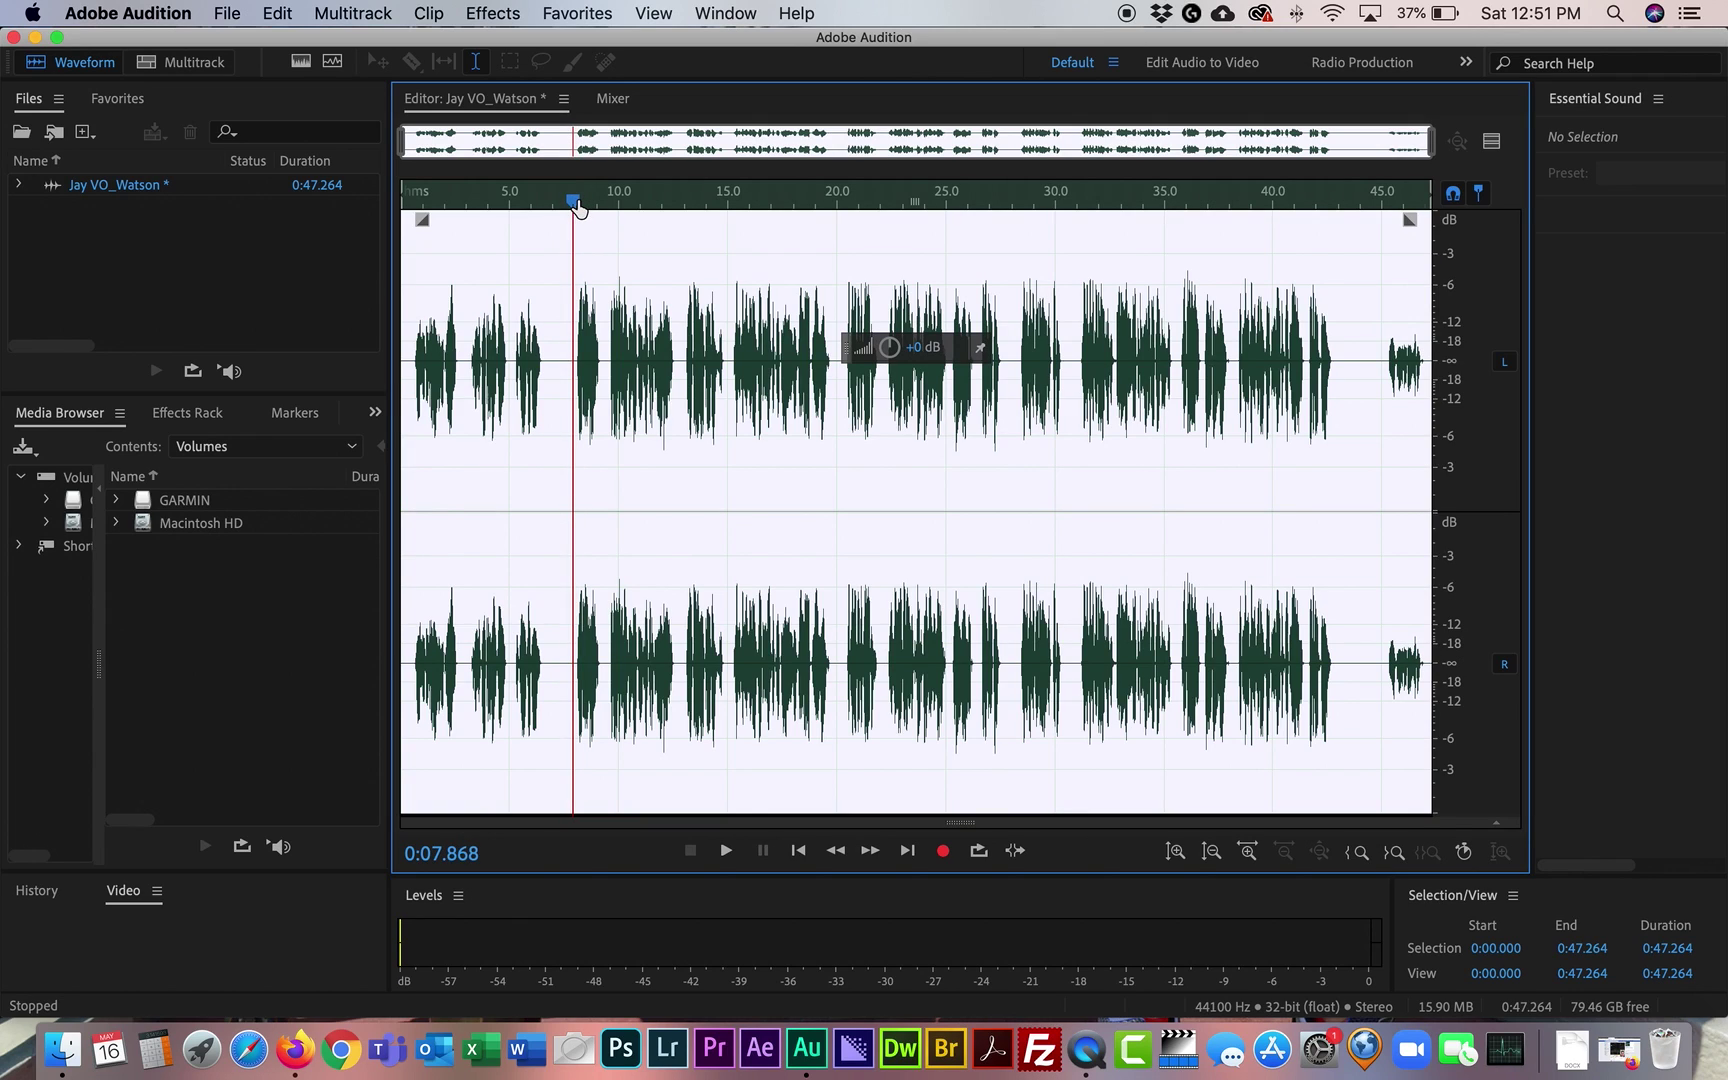
pyautogui.click(570, 668)
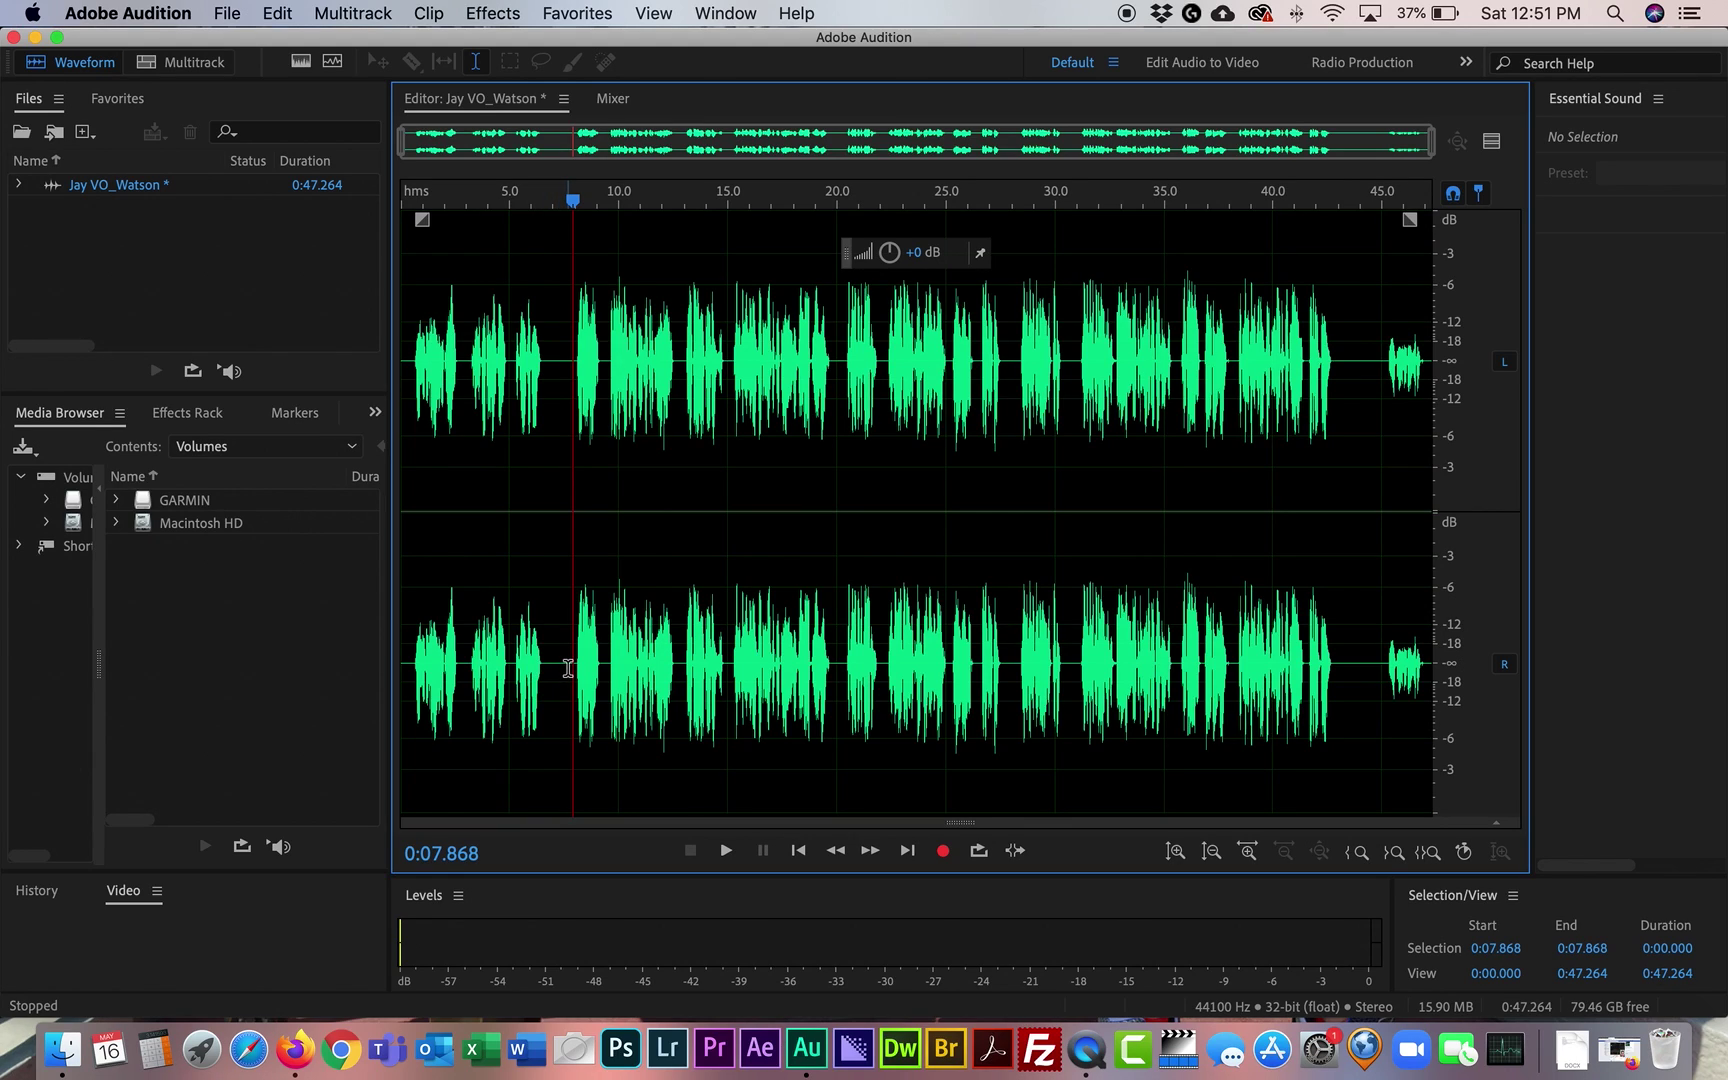
pyautogui.click(568, 667)
pyautogui.moveTo(568, 667); pyautogui.dragTo(383, 676)
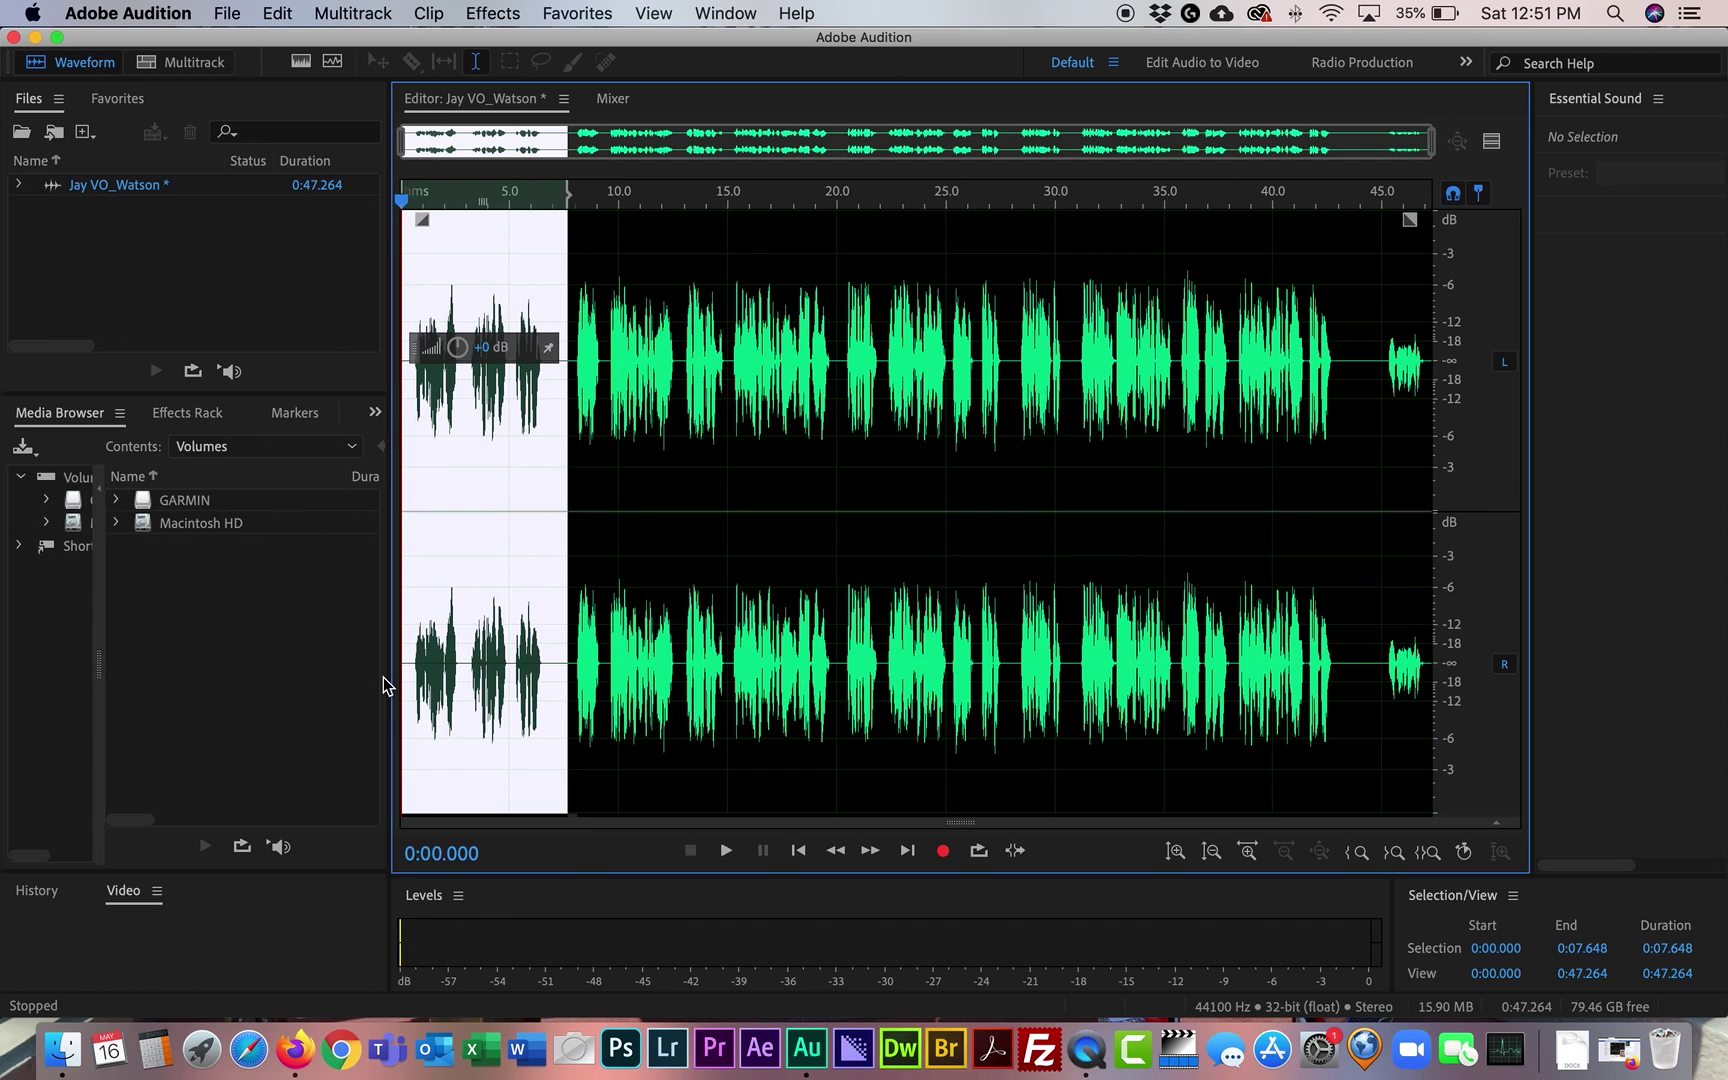
pyautogui.press('Delete')
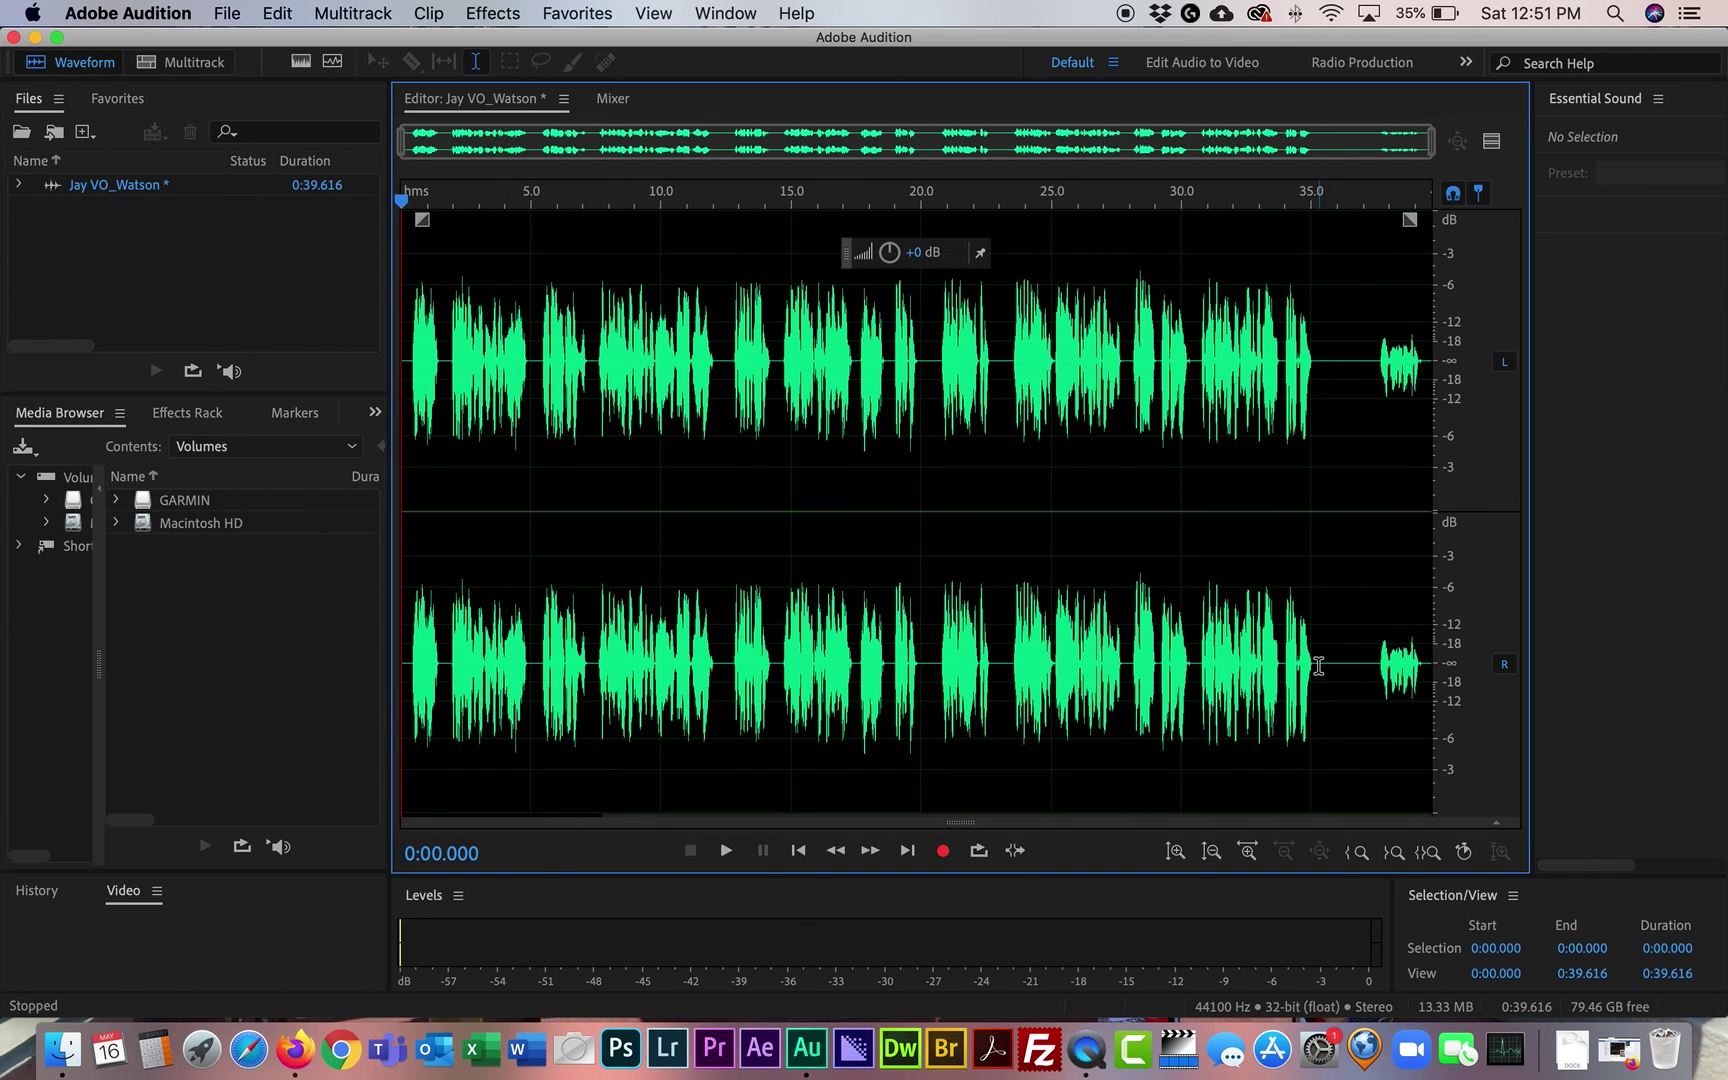
# Delete the stray audio after the voice-over, from about 0:35.000 to the end, and play the new ending from 0:34.800.
pyautogui.moveTo(1313, 665); pyautogui.dragTo(1468, 672)
pyautogui.press('Delete')
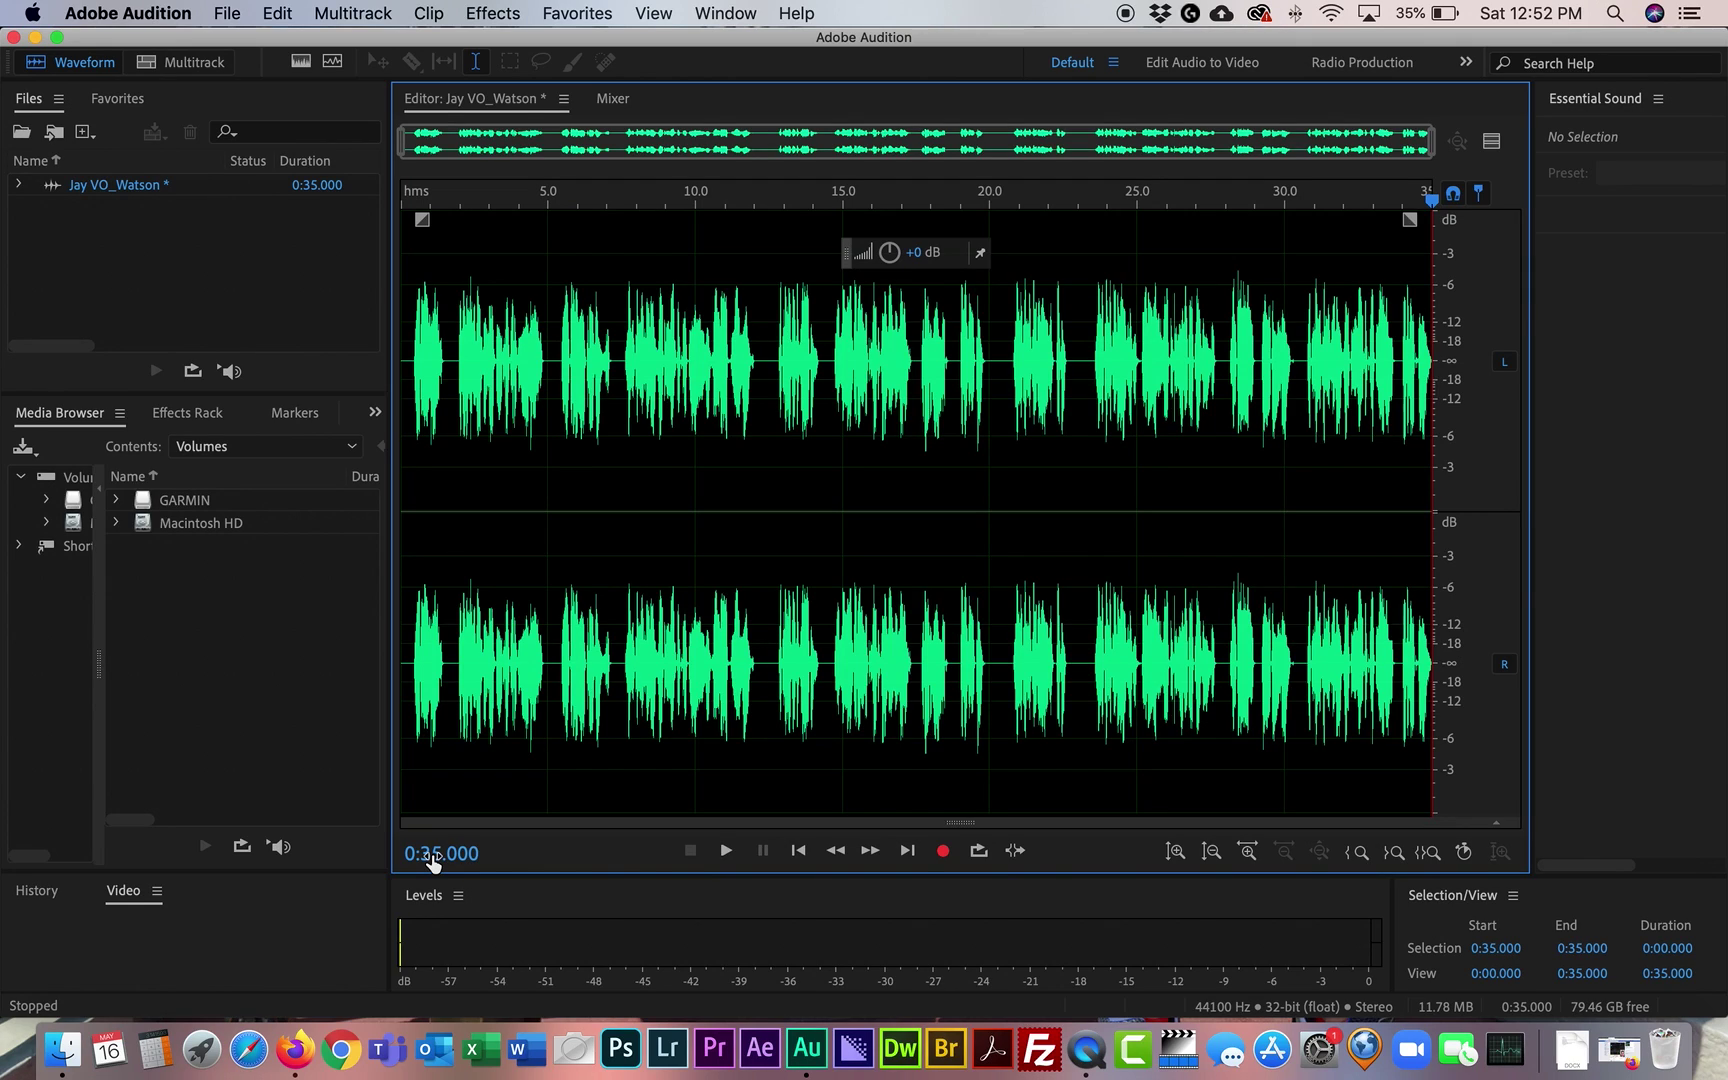
pyautogui.moveTo(432, 862); pyautogui.dragTo(431, 857)
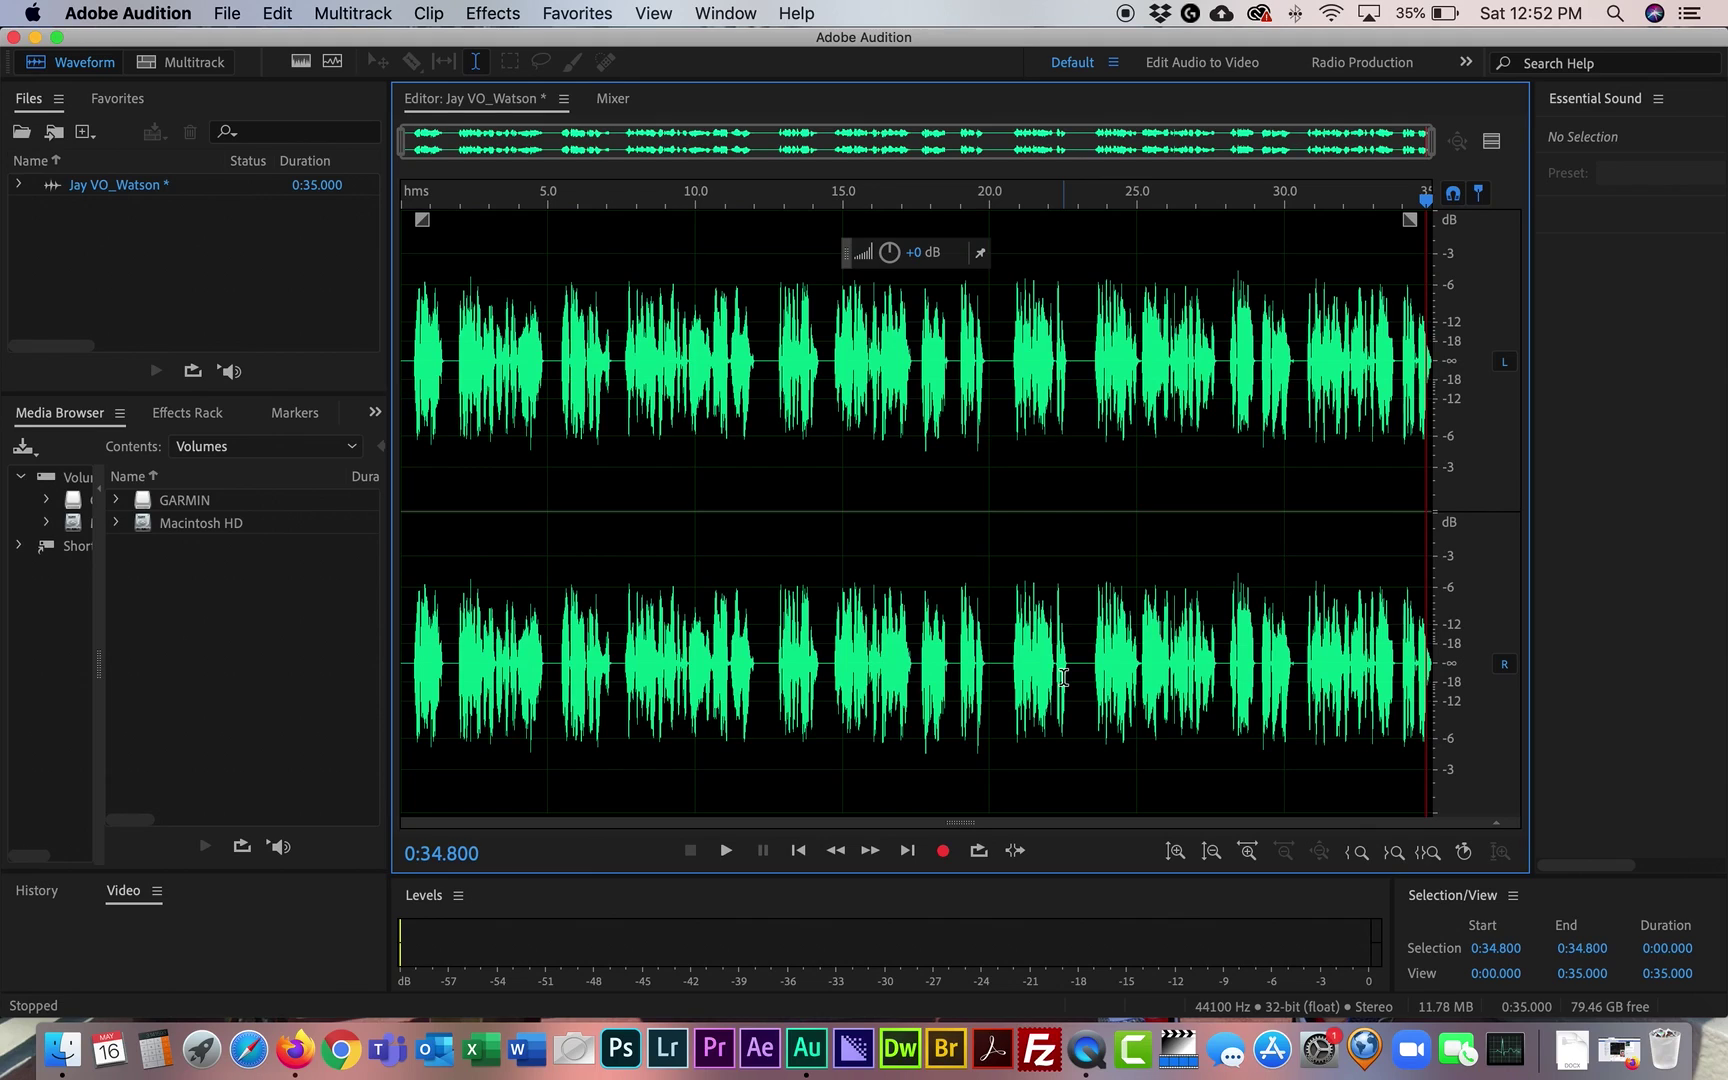
pyautogui.press('space')
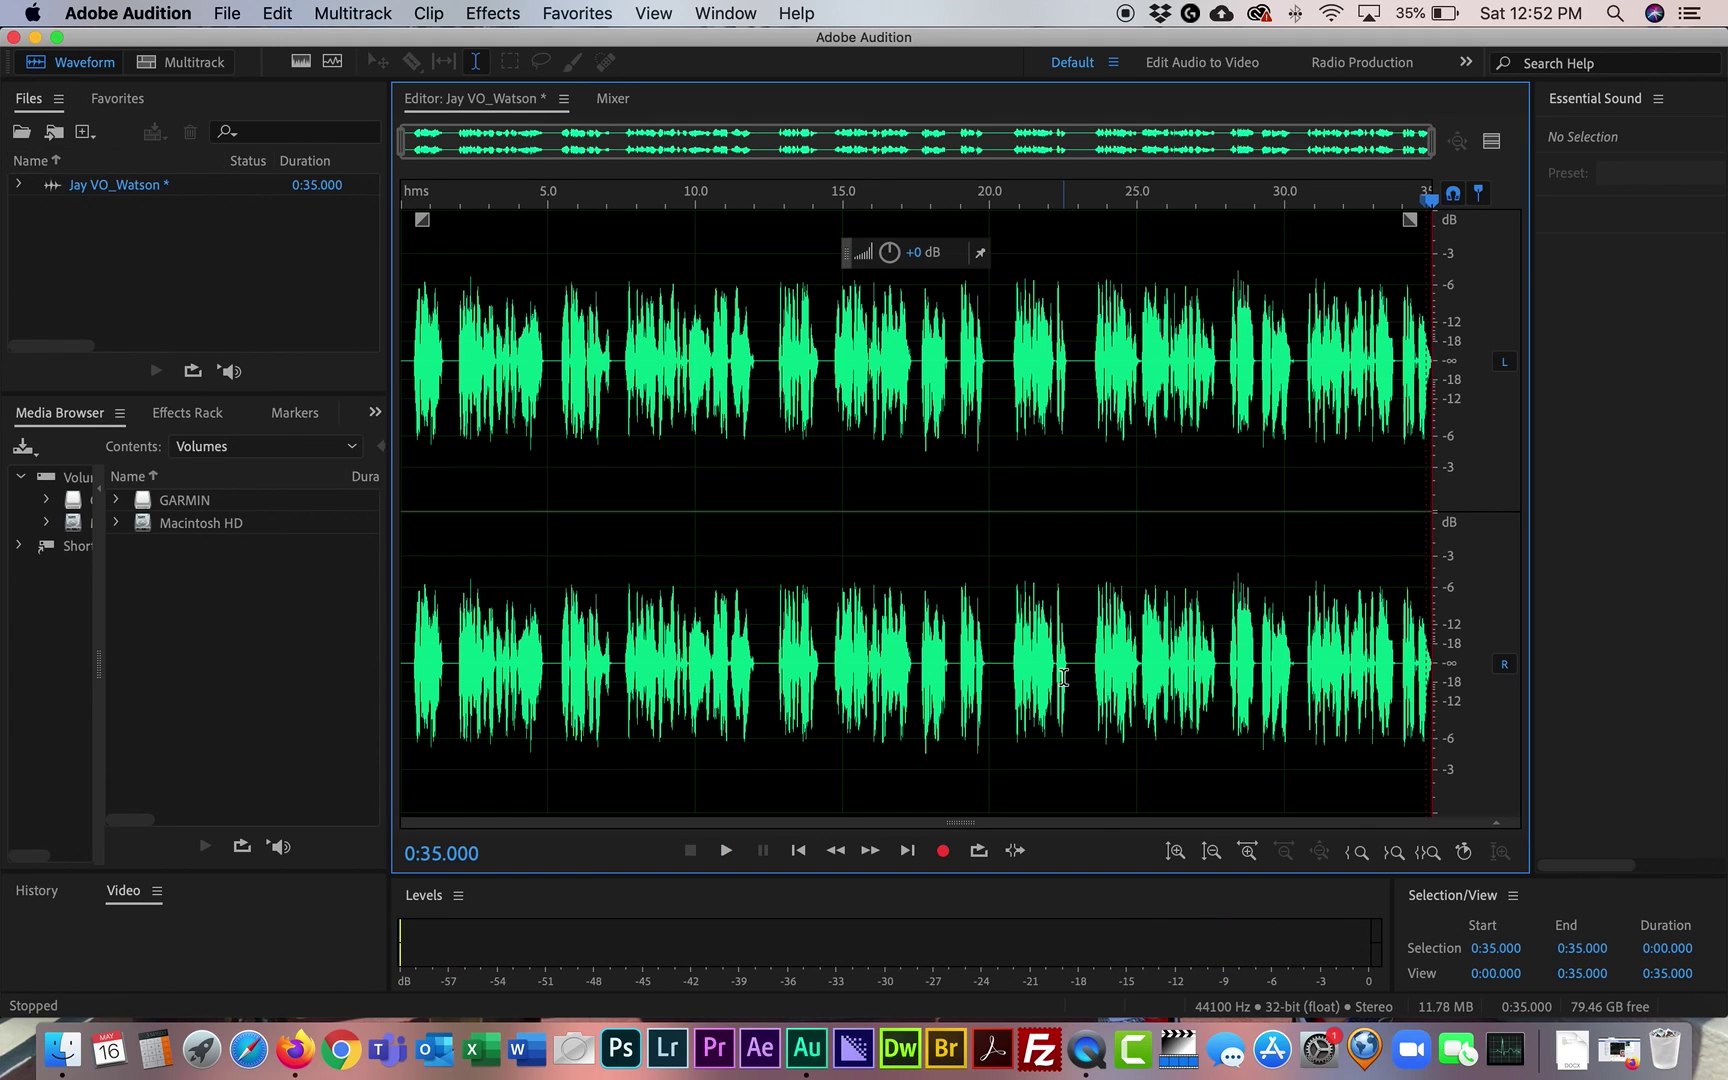
# Play the voice-over to locate the unwanted phrase, delete it from 0:20.000 to about 0:23.183, and listen on from the cut.
pyautogui.press('space')
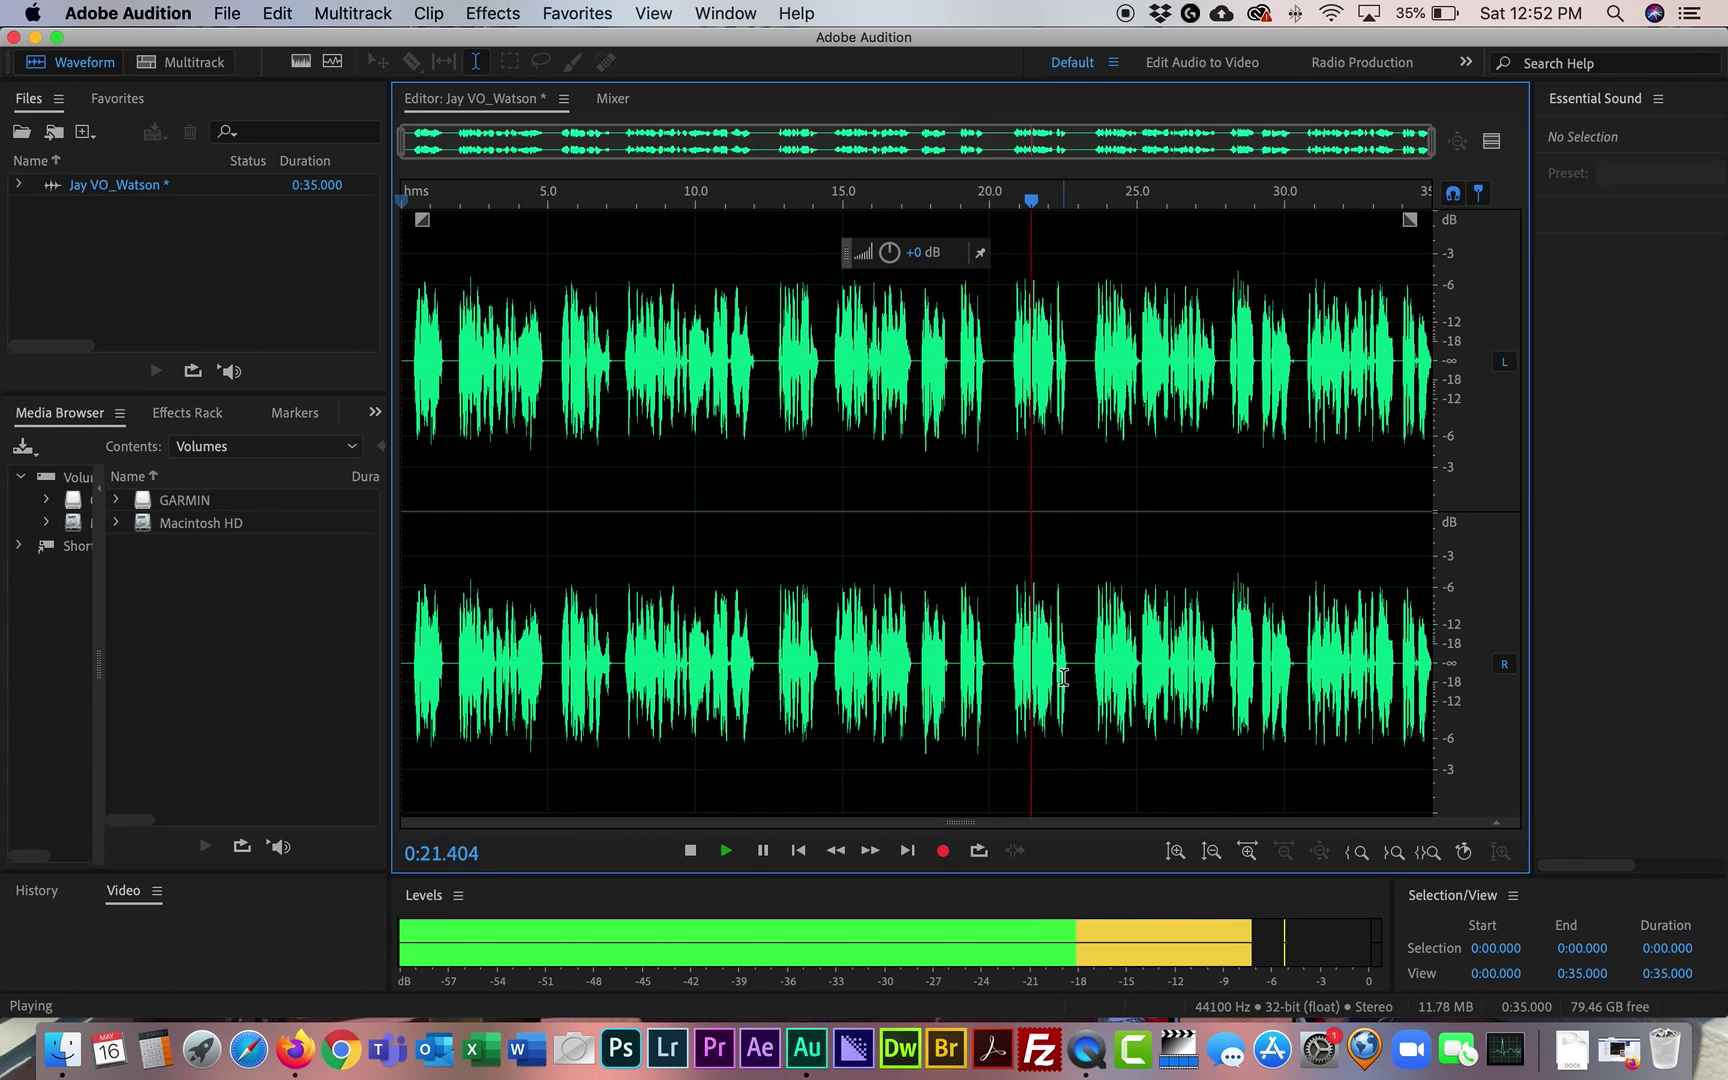
pyautogui.press('space')
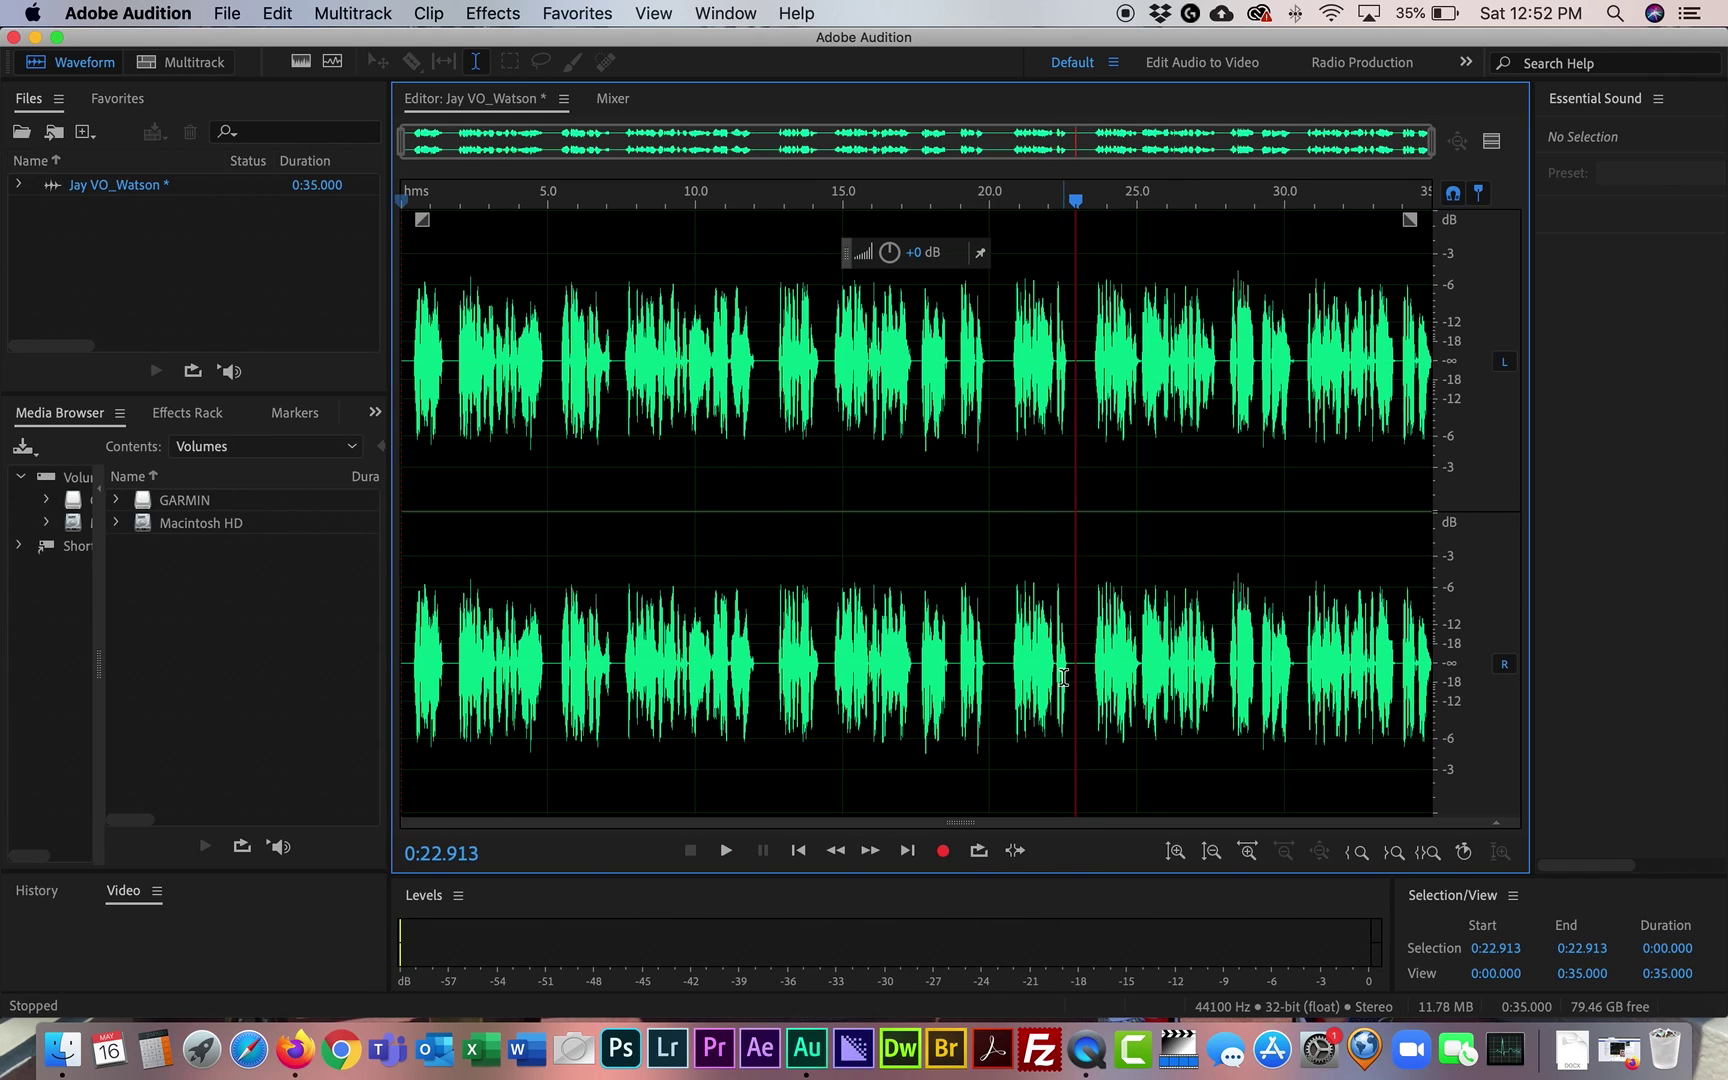
pyautogui.click(1084, 664)
pyautogui.moveTo(1084, 664); pyautogui.dragTo(998, 669)
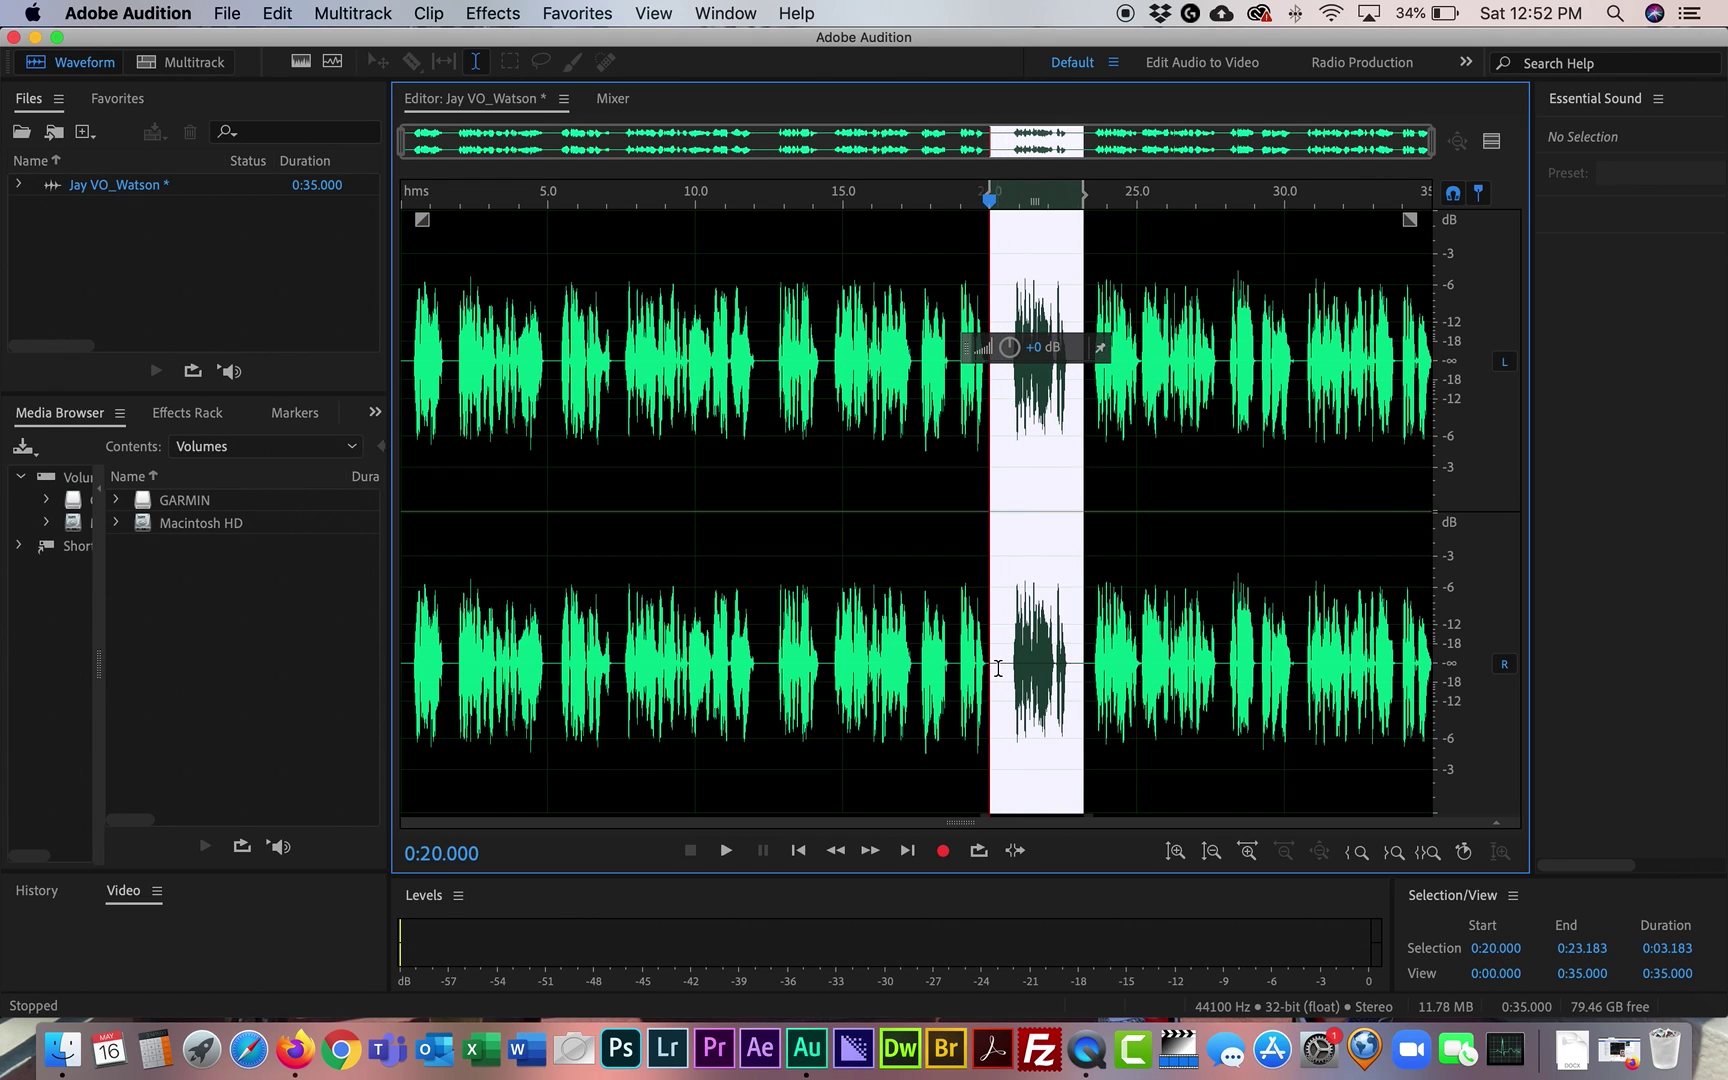
pyautogui.press('Delete')
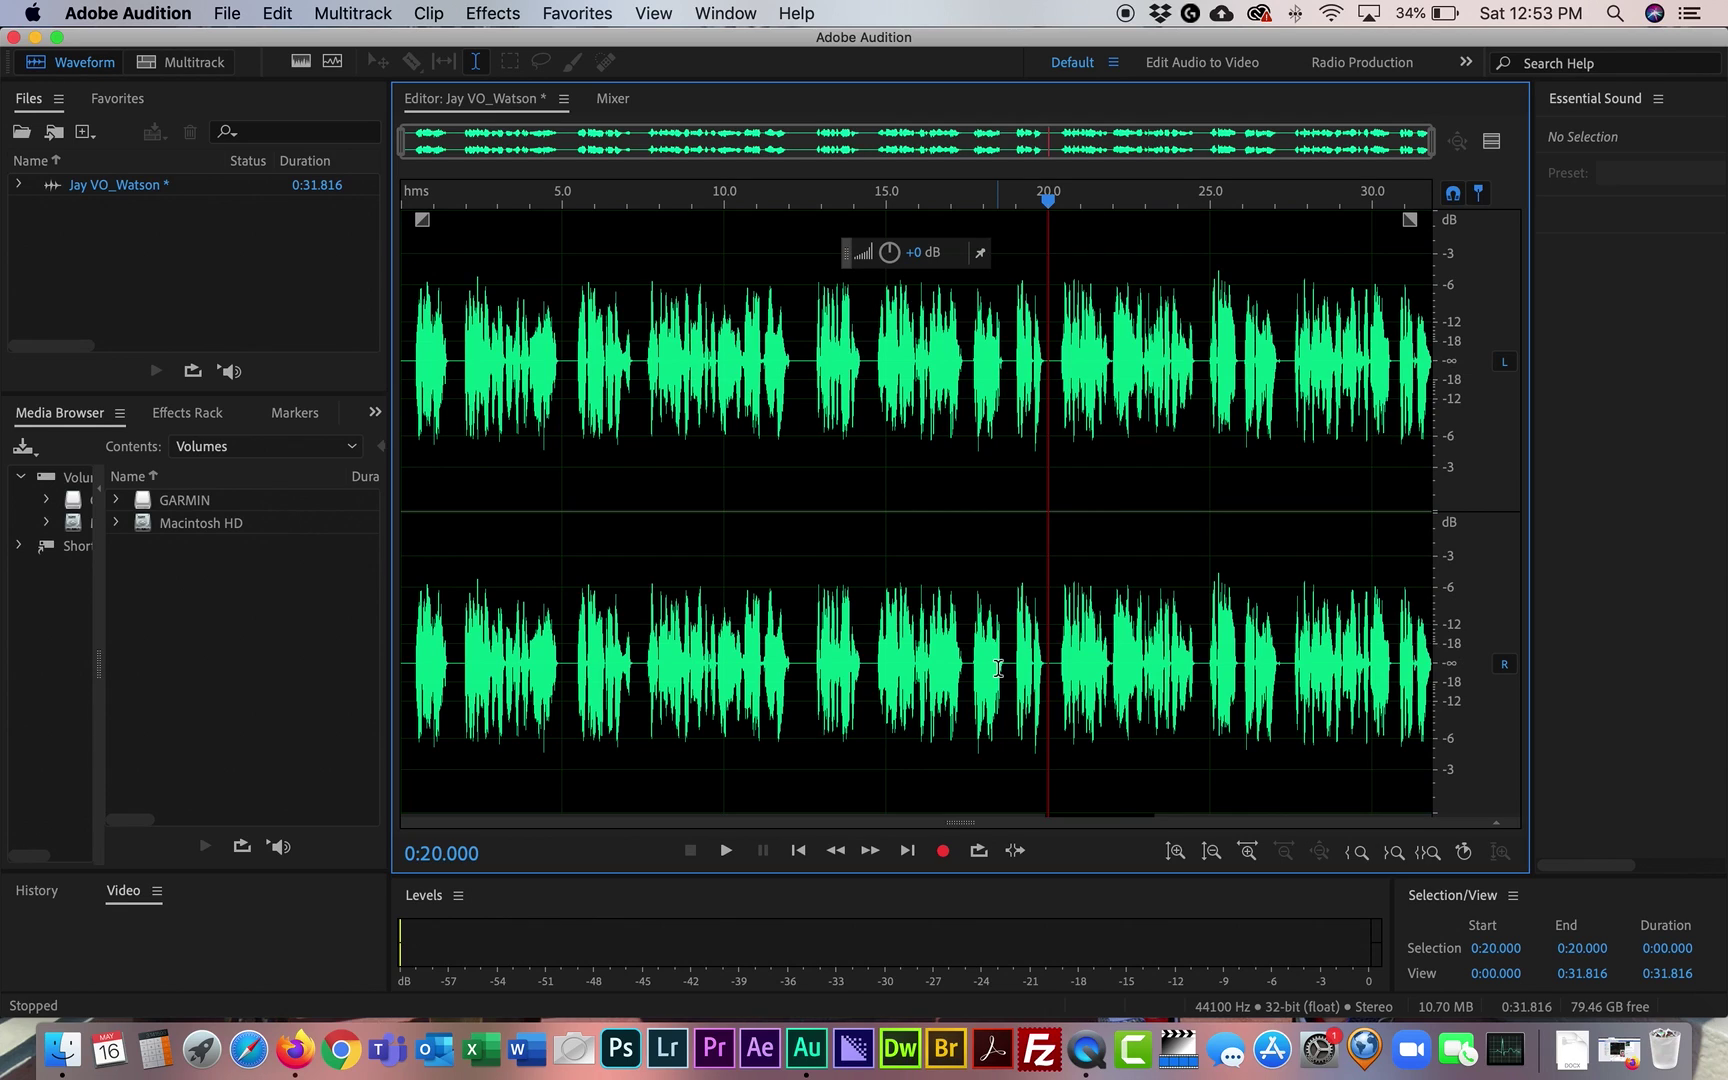
pyautogui.press('space')
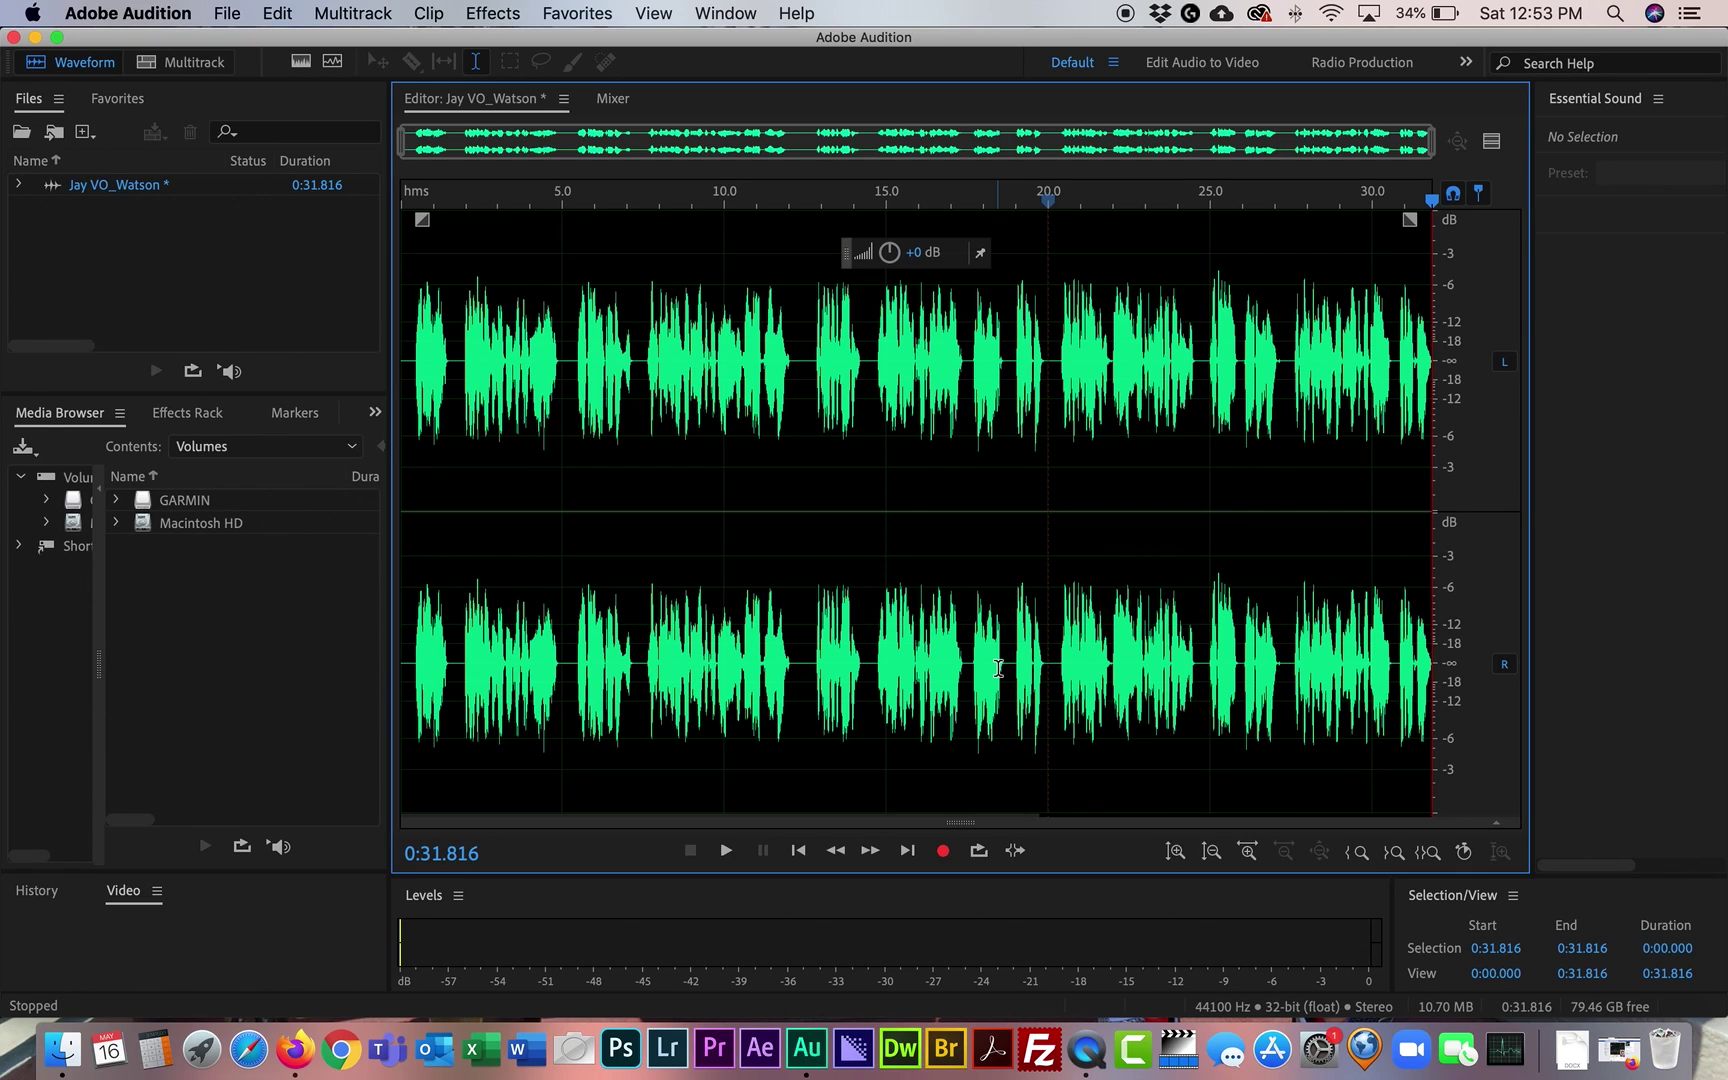
# Delete about 0.363 seconds of silence at the very start of the recording and play the new opening.
pyautogui.click(798, 851)
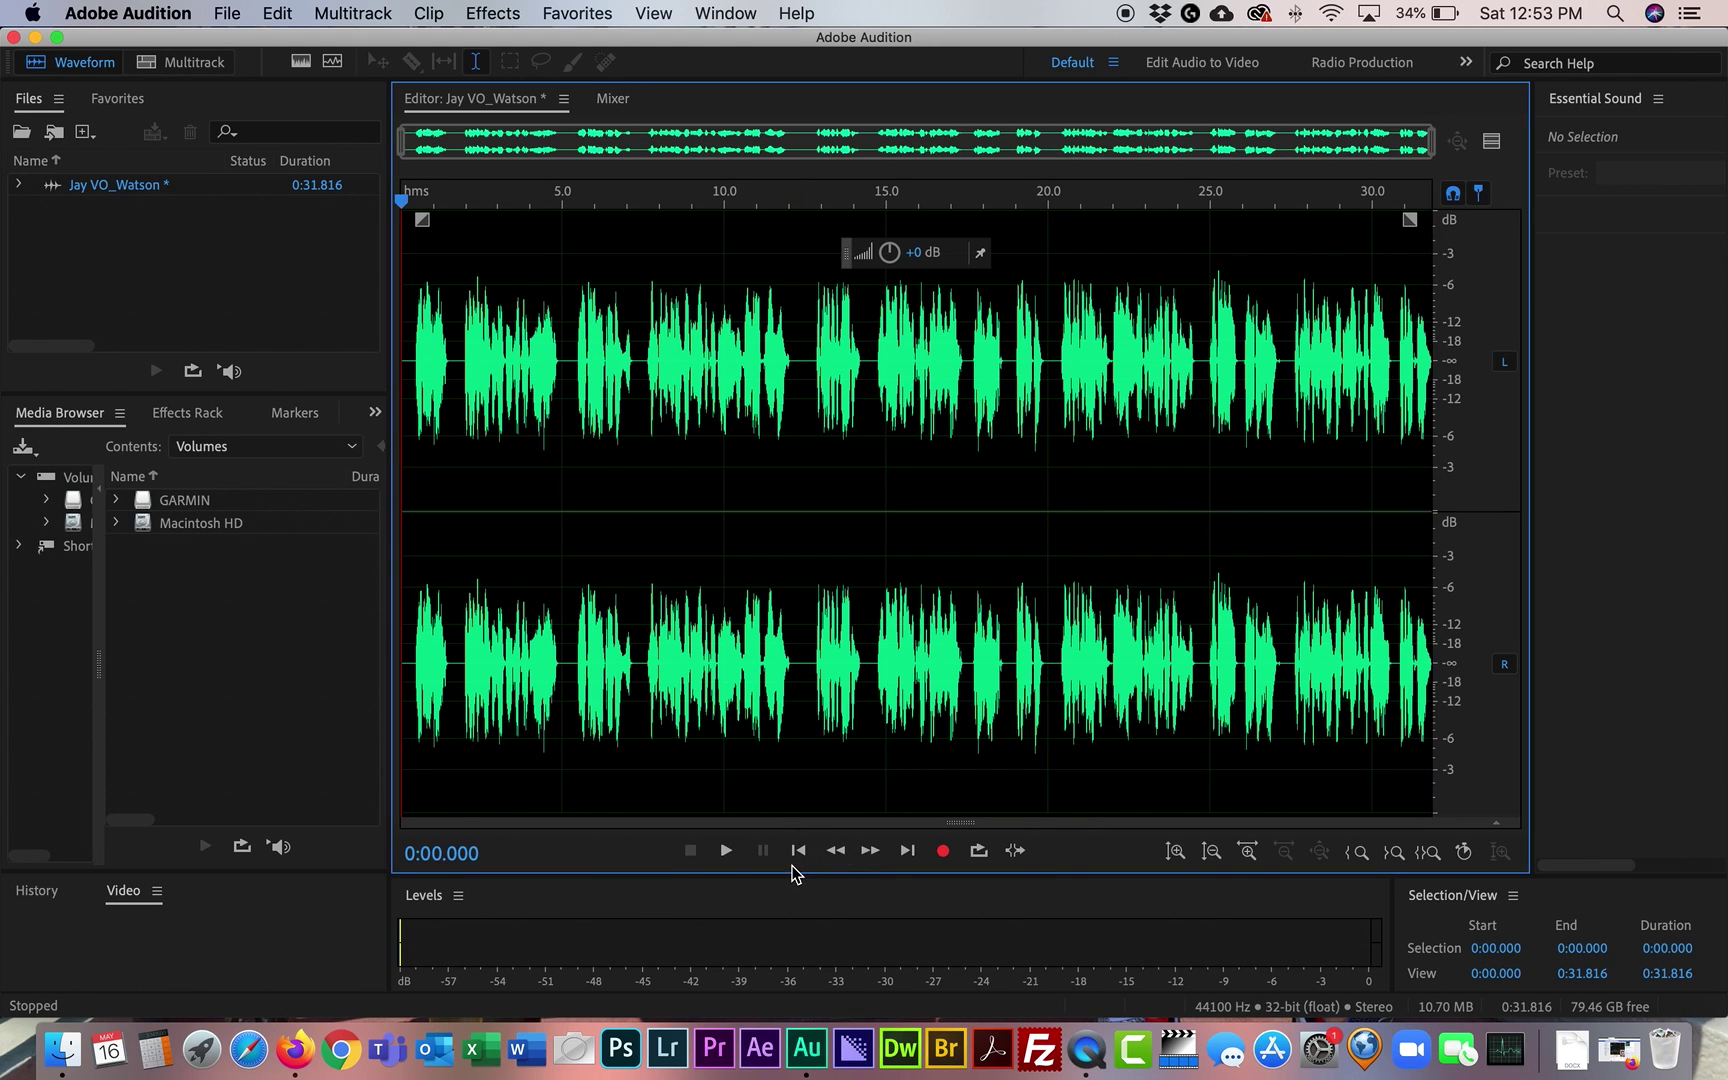
pyautogui.press('=')
pyautogui.press('=')
pyautogui.press('=')
pyautogui.press('=')
pyautogui.press('=')
pyautogui.press('=')
pyautogui.press('=')
pyautogui.press('=')
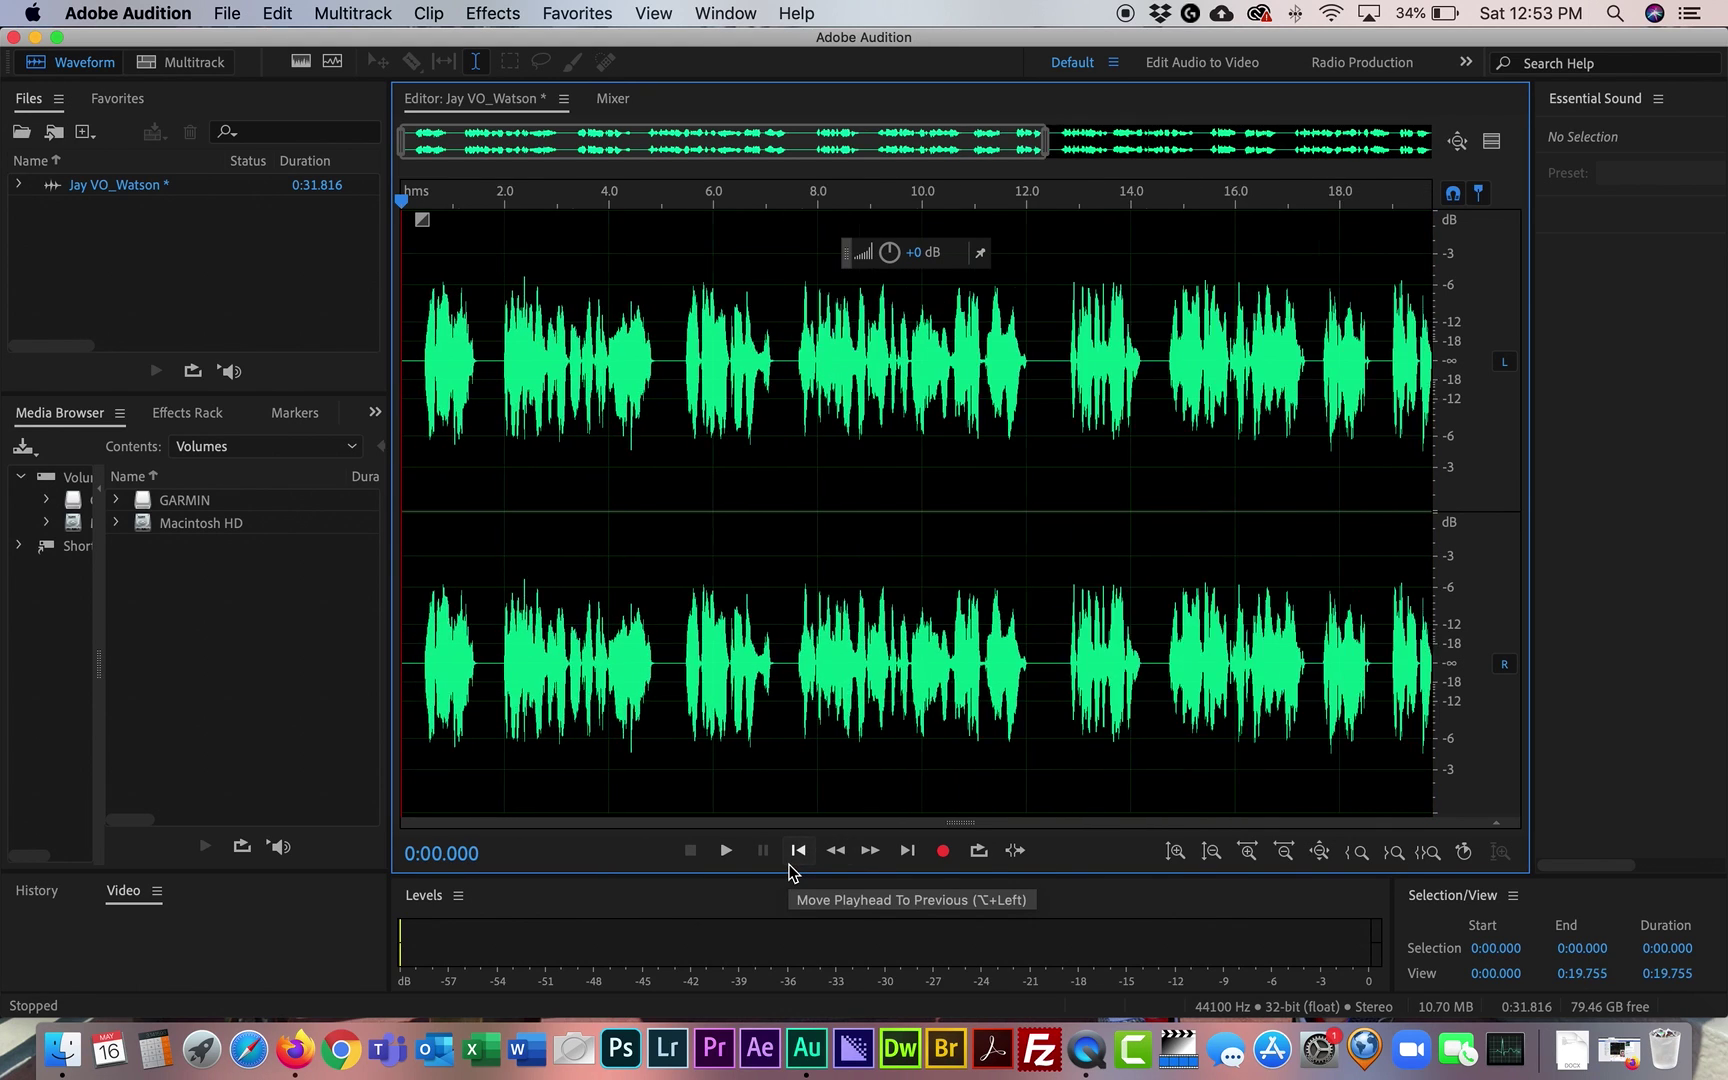
pyautogui.press('=')
pyautogui.press('=')
pyautogui.press('=')
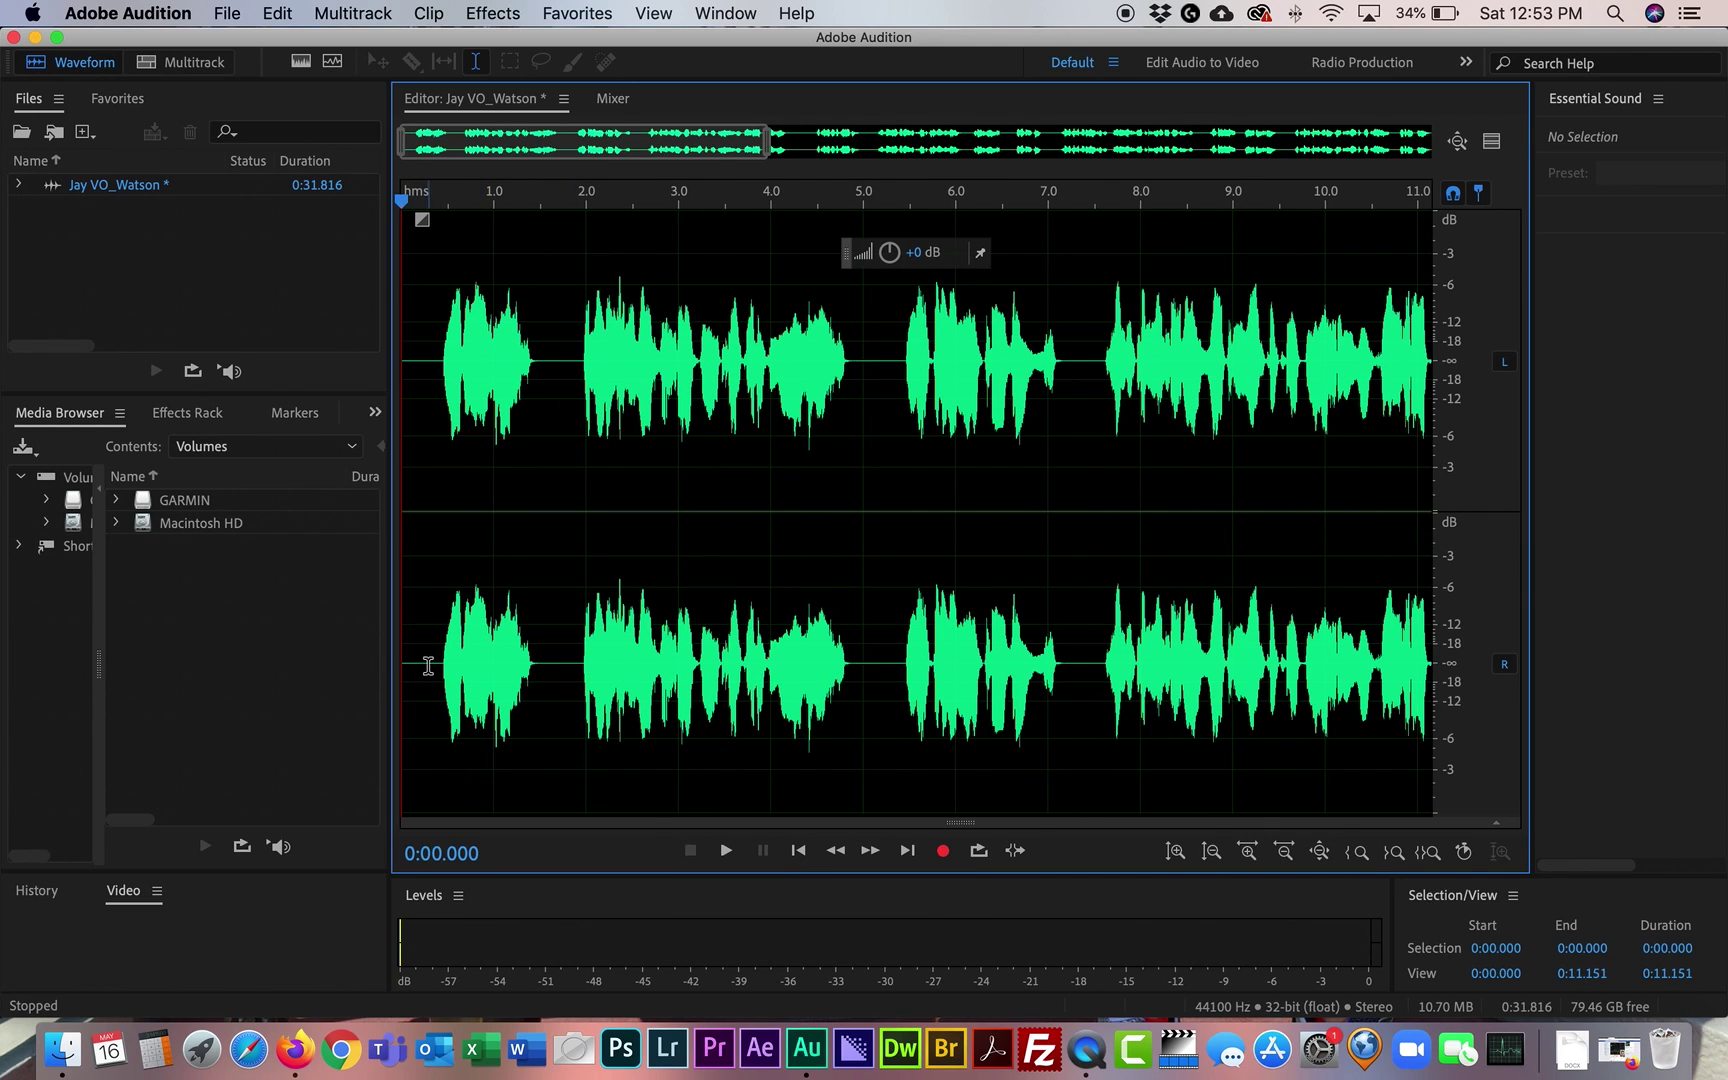
pyautogui.moveTo(435, 665); pyautogui.dragTo(372, 668)
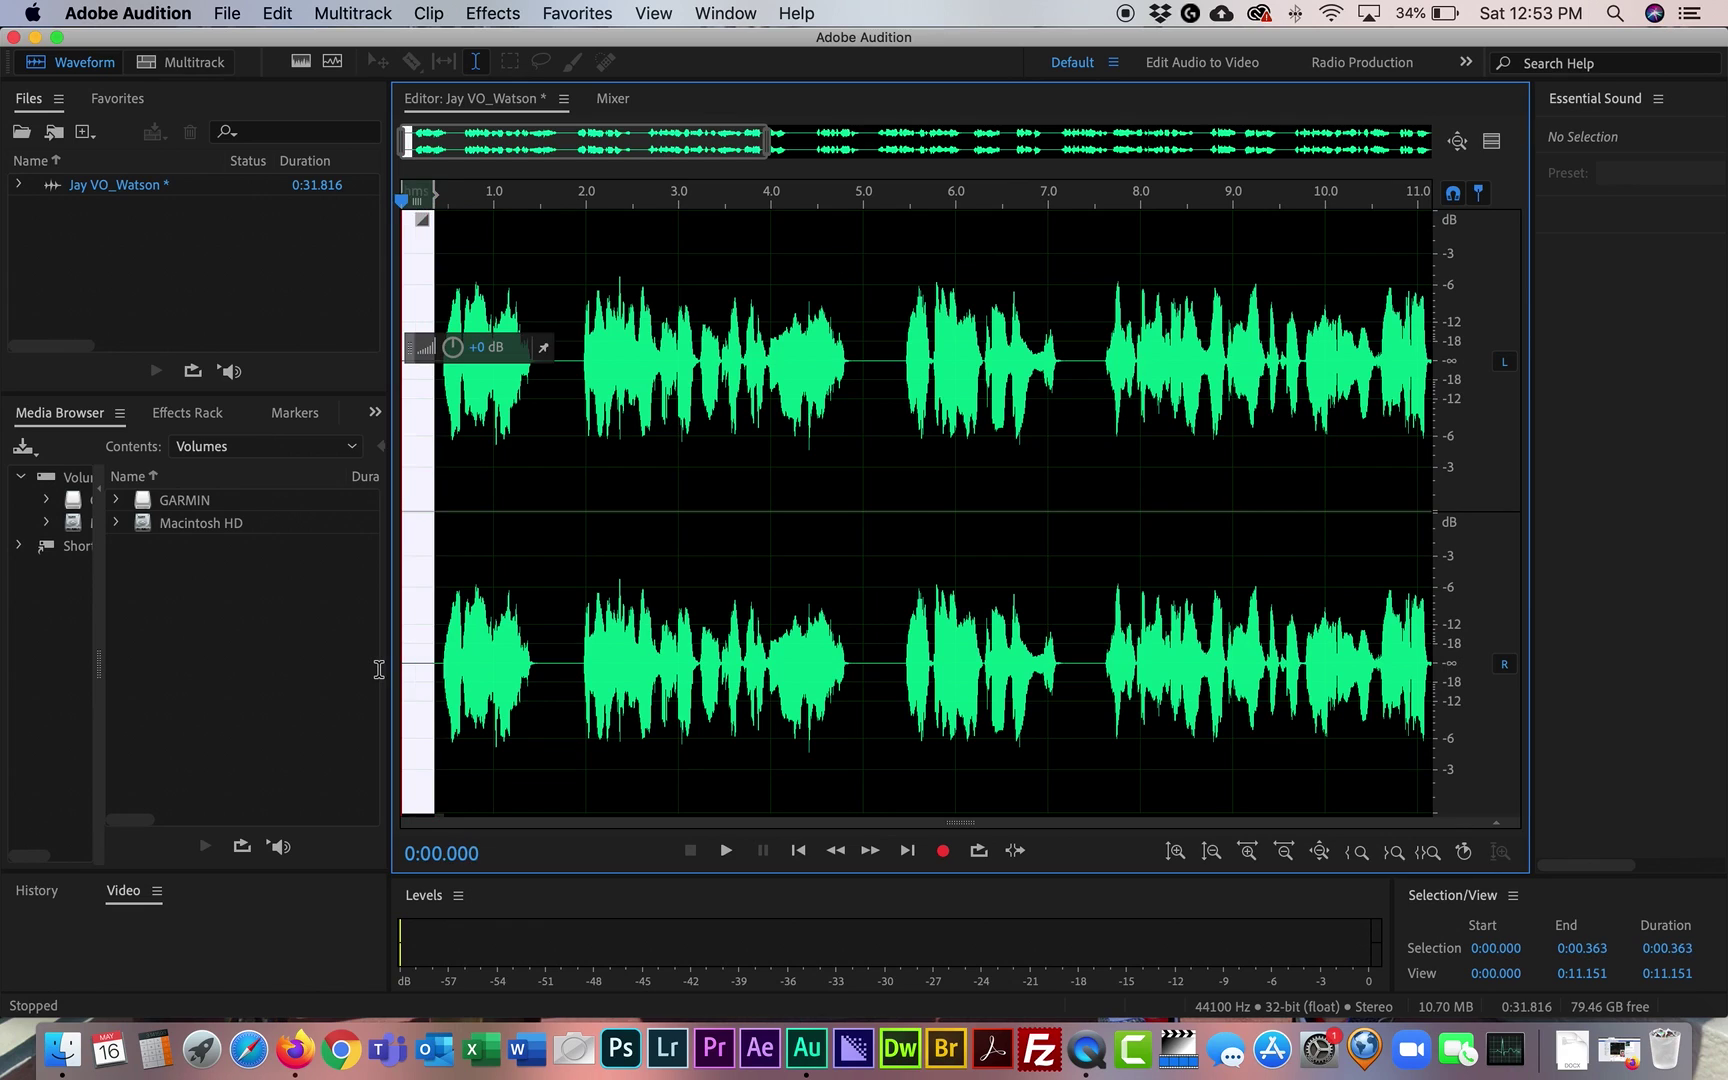
pyautogui.press('Delete')
pyautogui.press('space')
pyautogui.press('space')
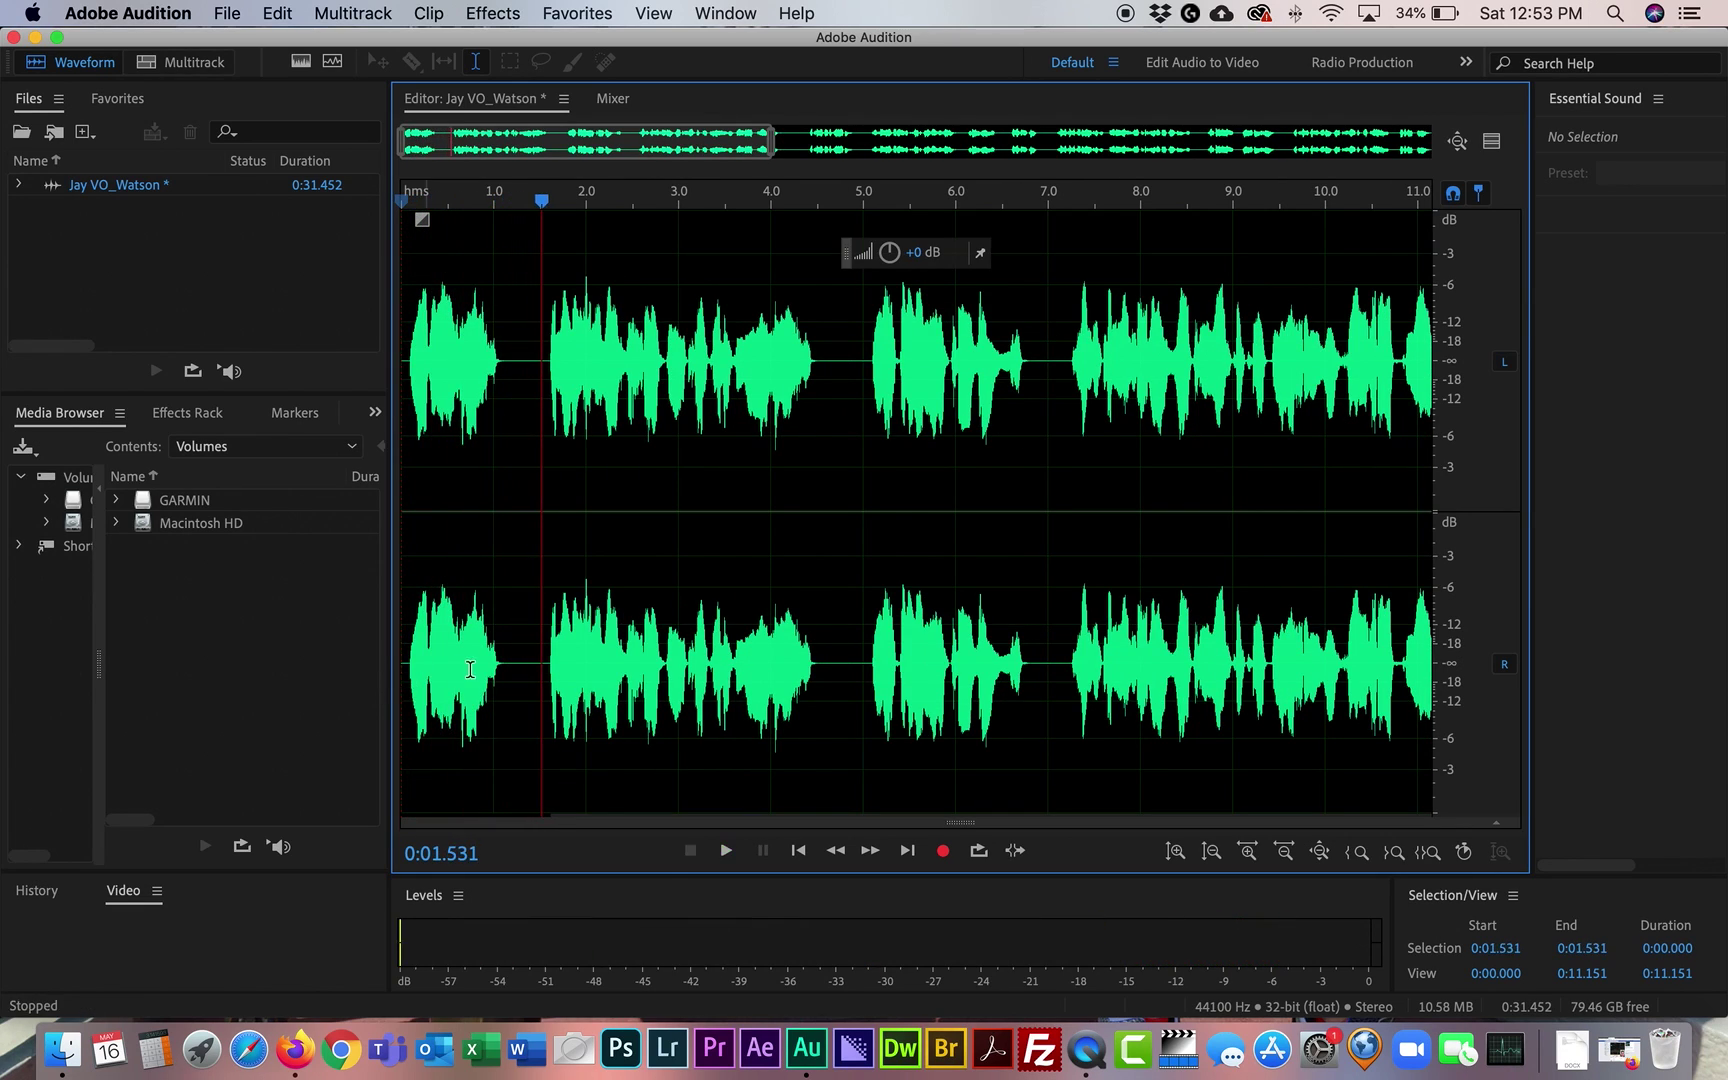
# Delete the excess pause from 0:01.220 to about 0:01.570 and play on from the cut.
pyautogui.moveTo(546, 668); pyautogui.dragTo(514, 668)
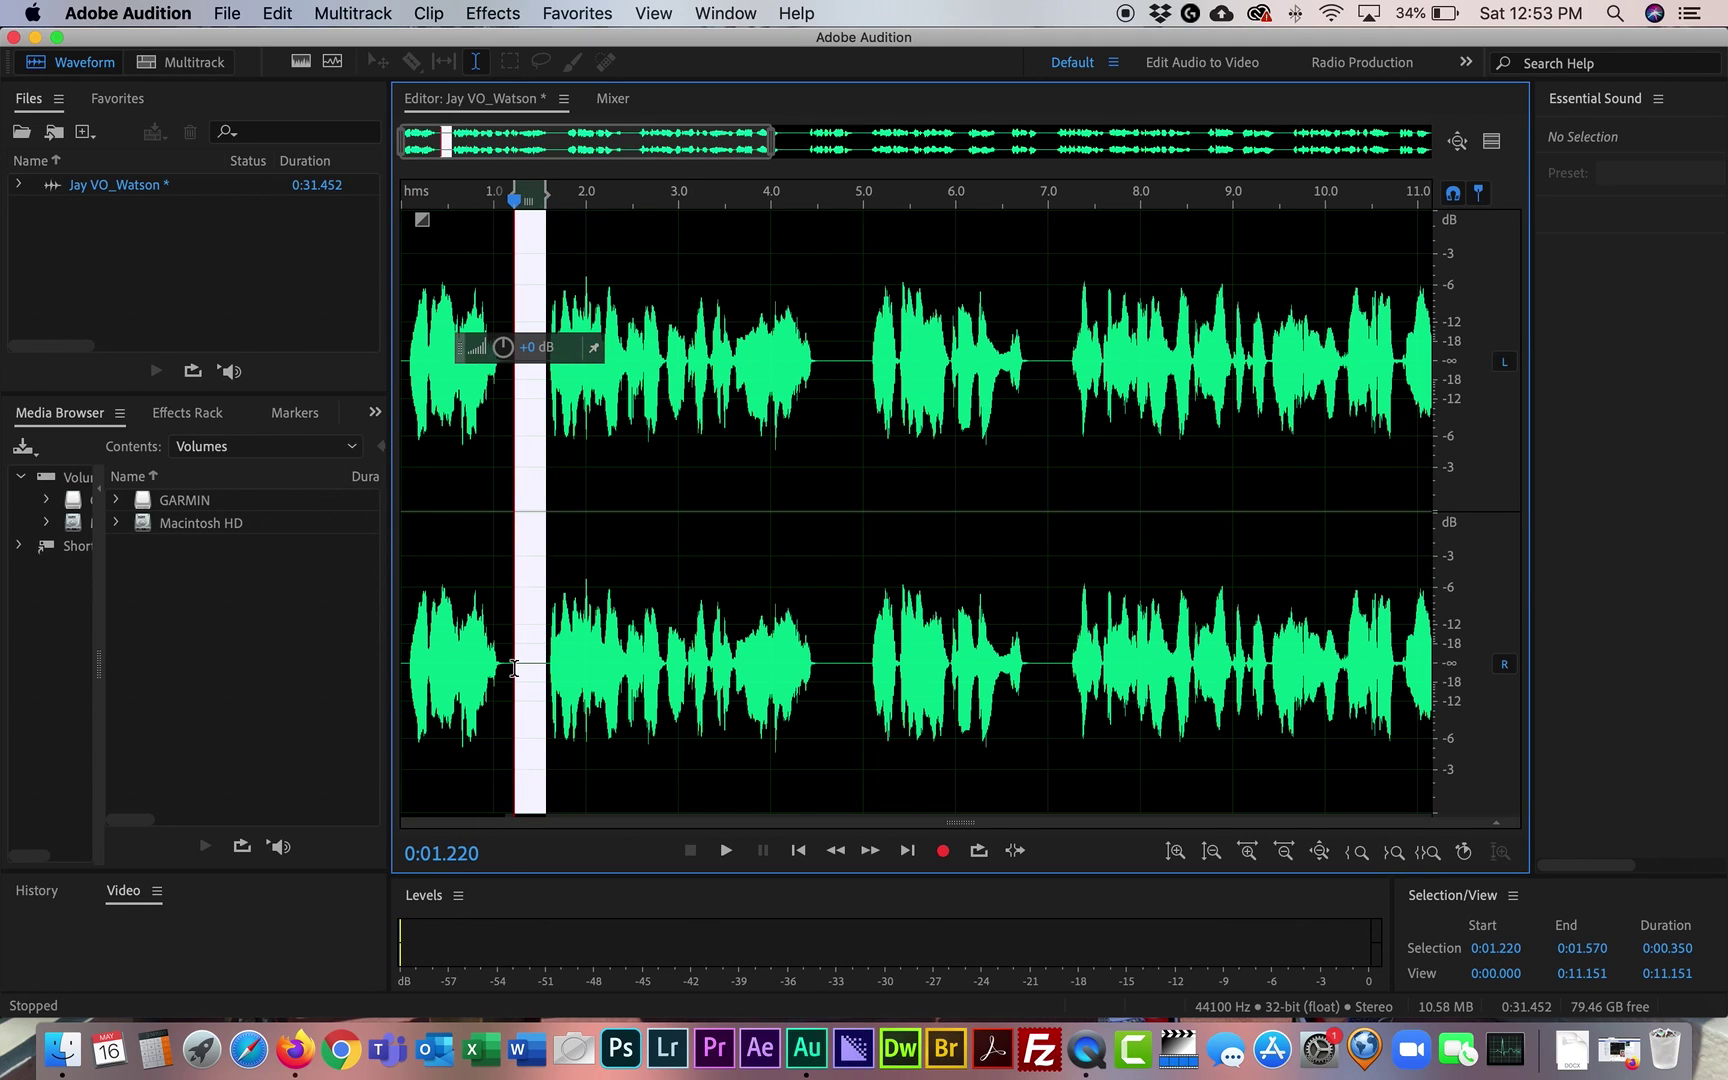
pyautogui.press('Delete')
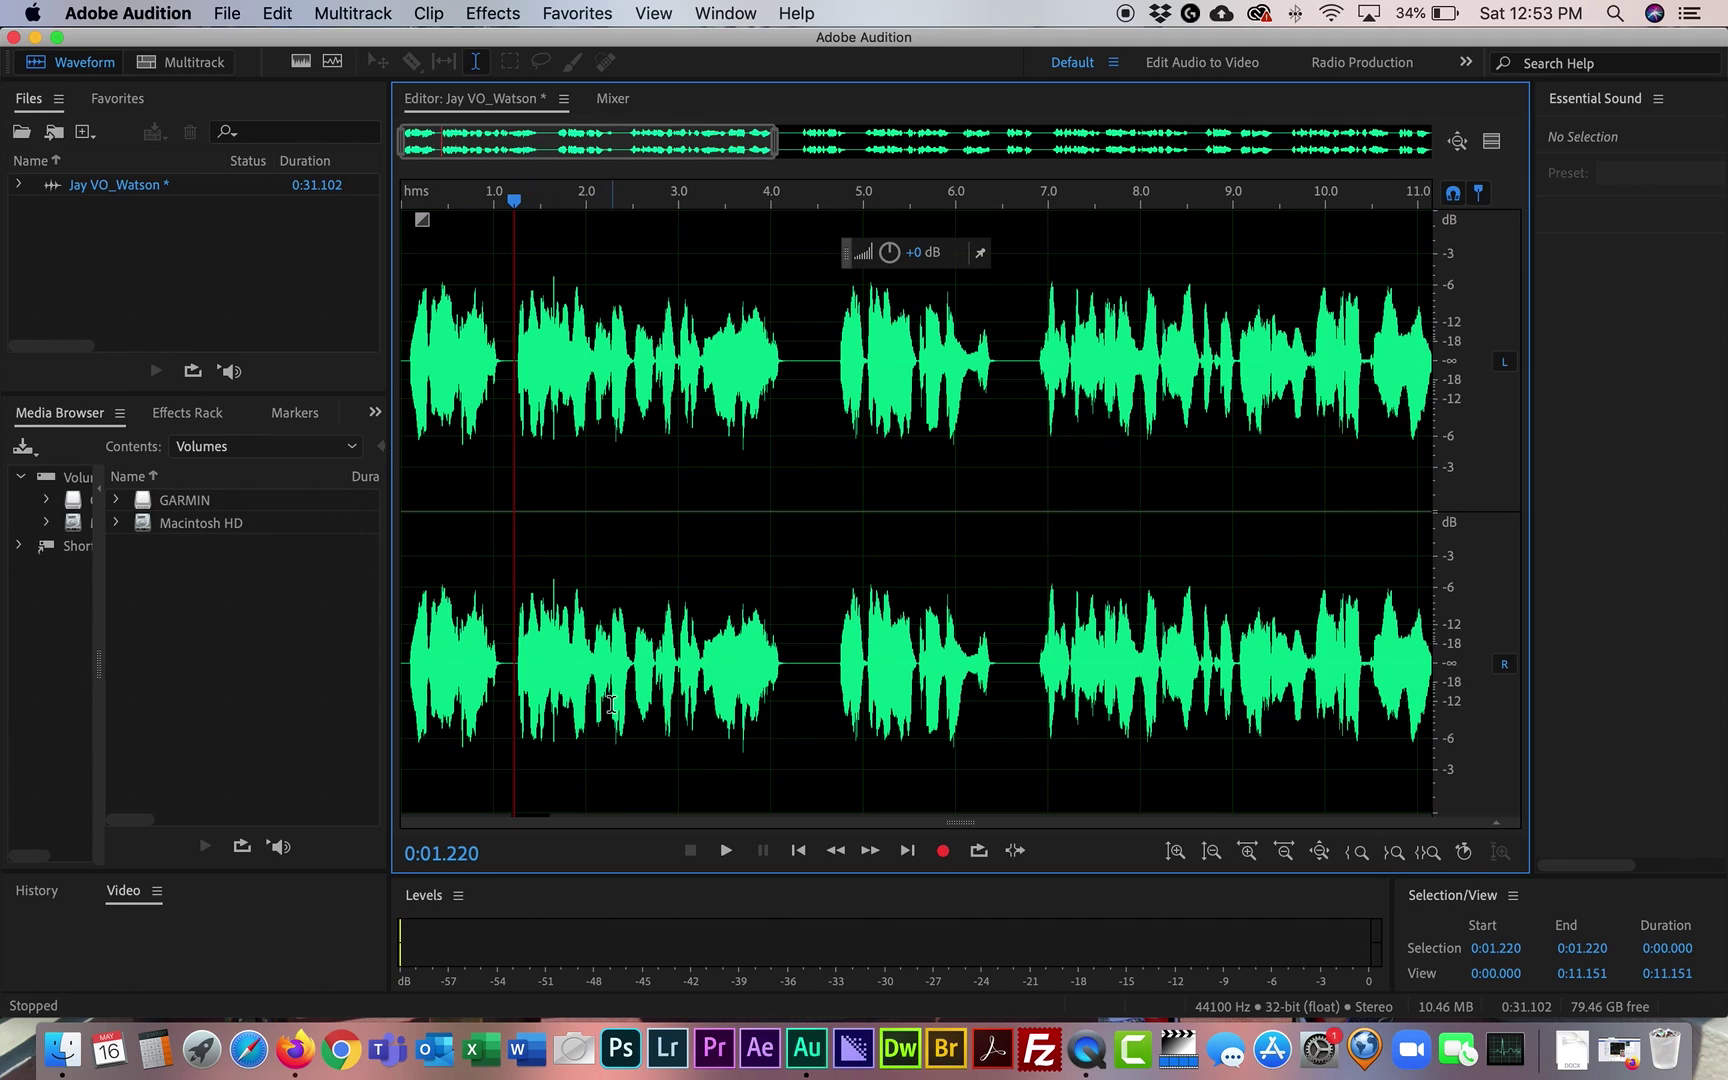
pyautogui.press('space')
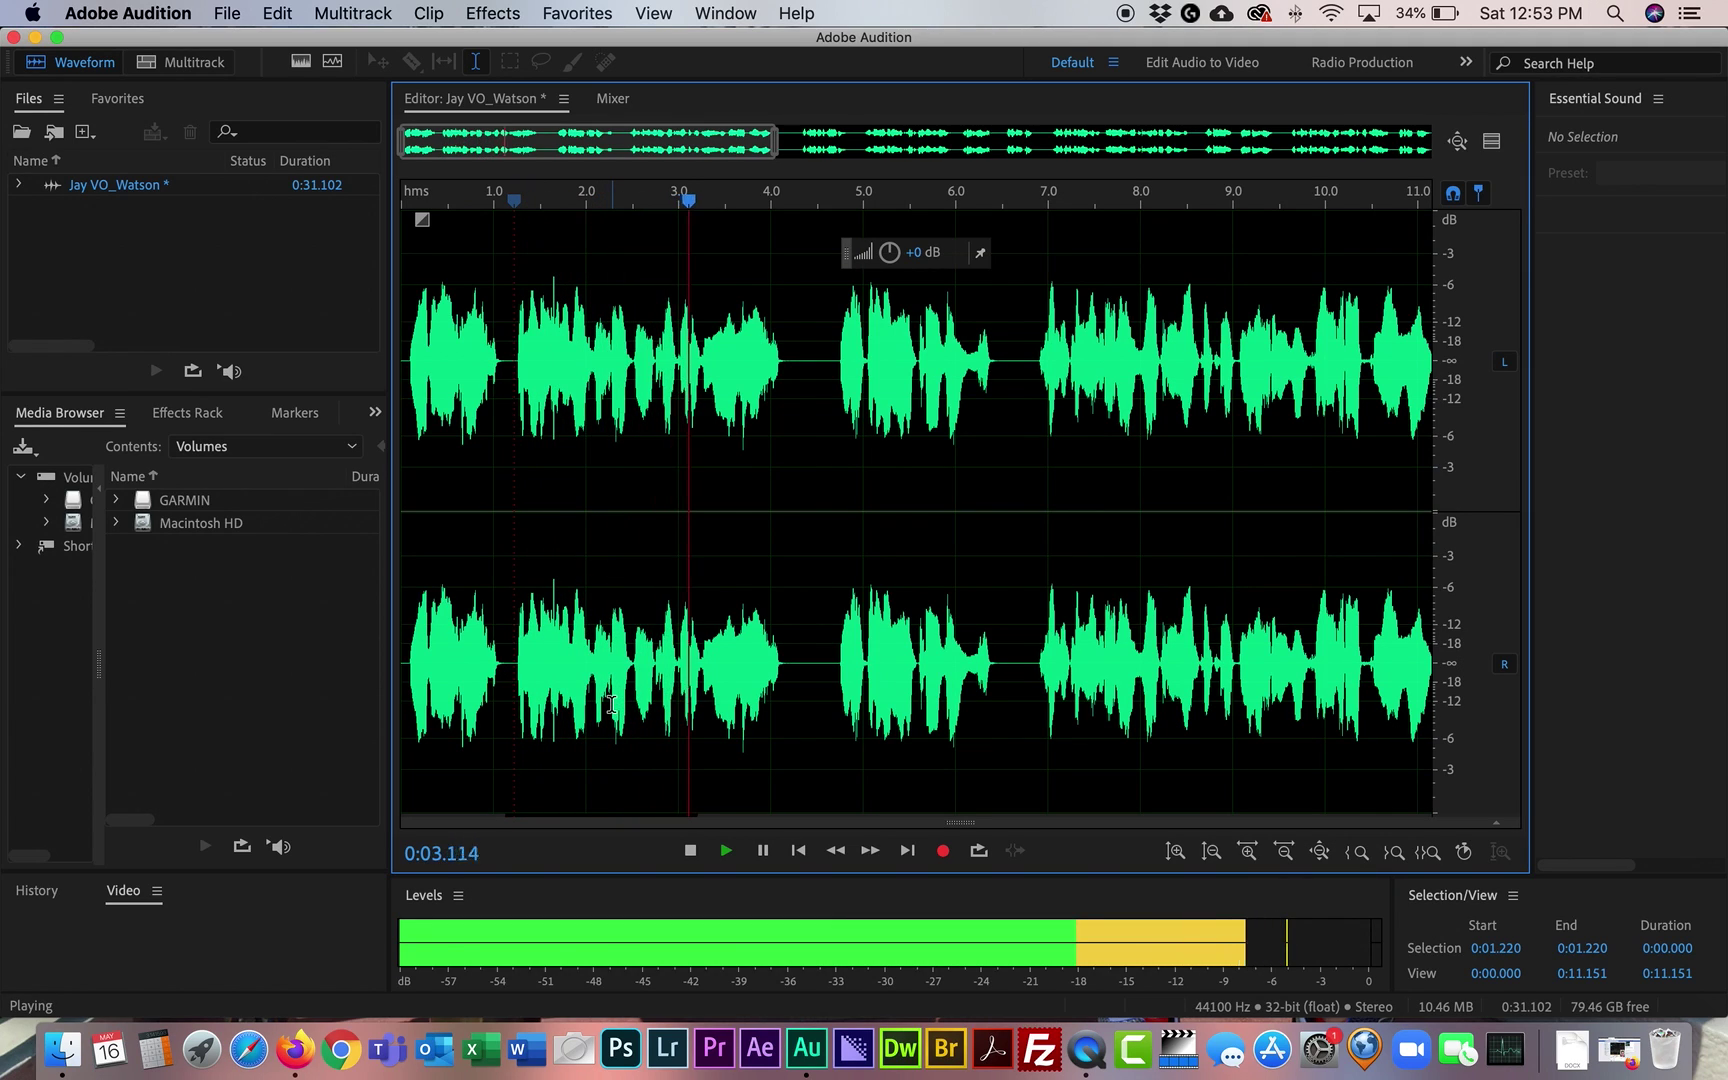
pyautogui.press('space')
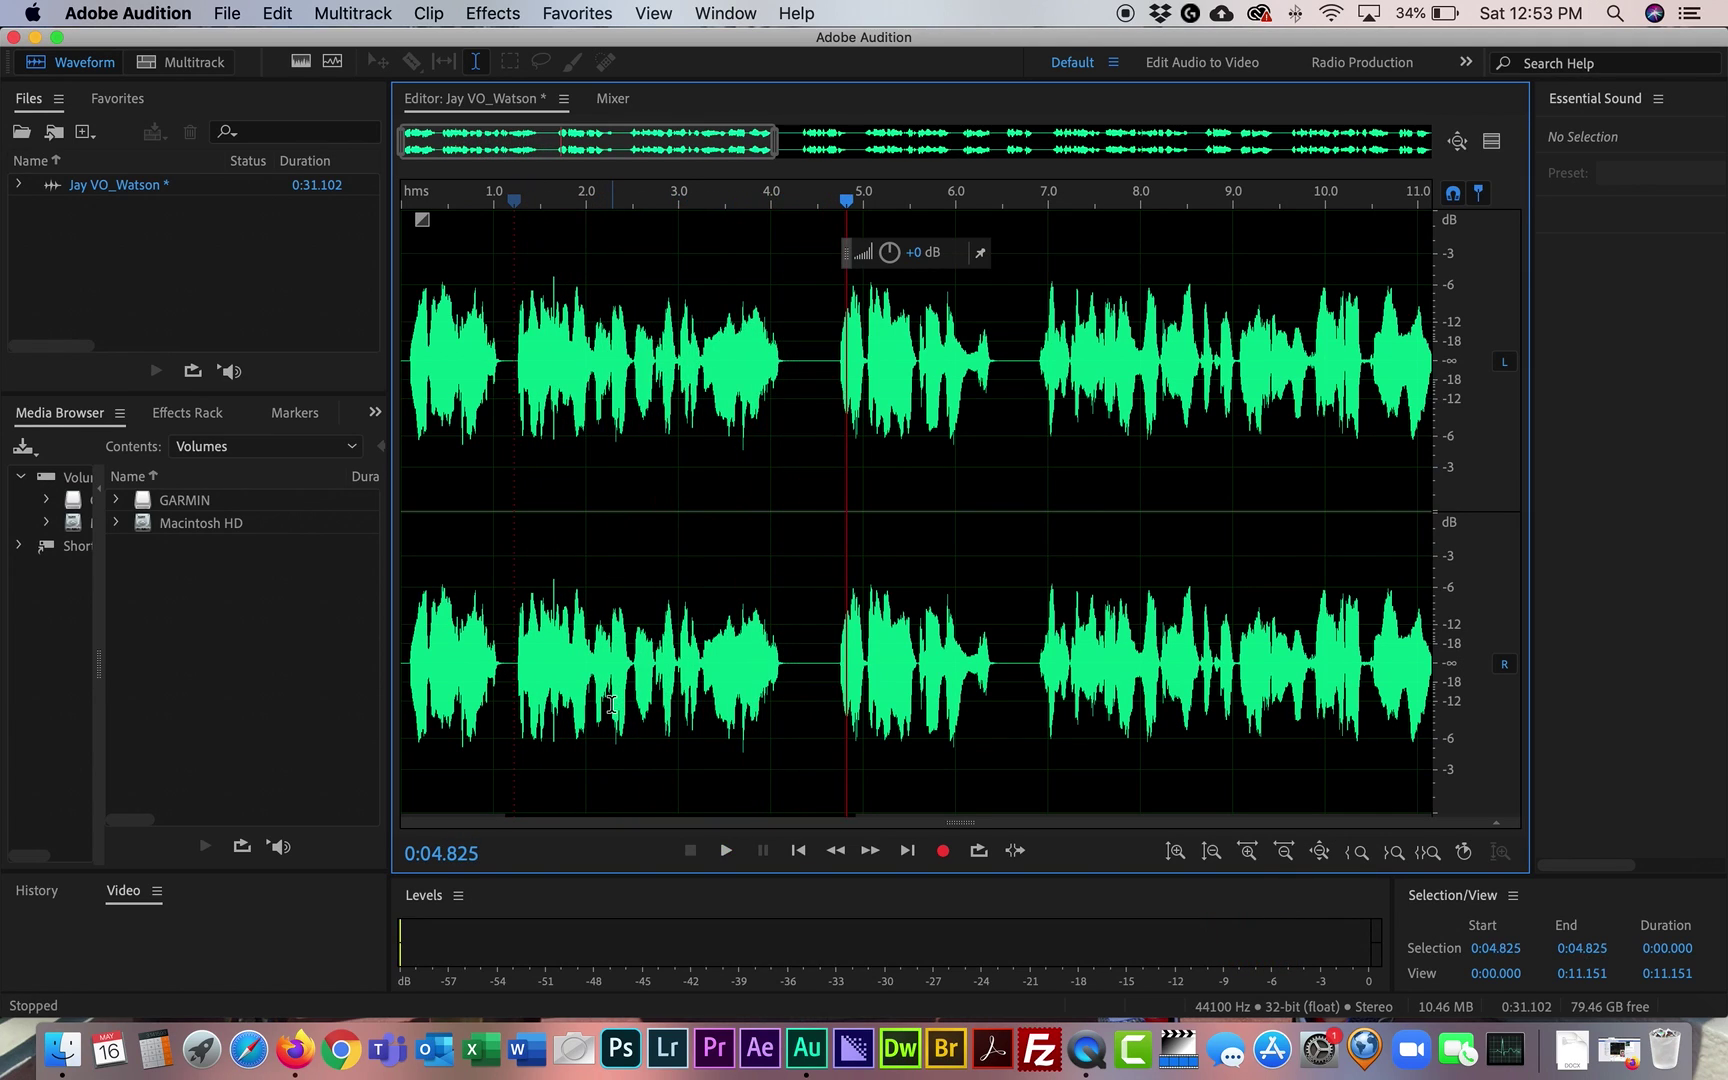
# Shorten the pause before the next phrase by deleting about 0.4 seconds from 0:04.232, and listen on from the cut.
pyautogui.moveTo(829, 666); pyautogui.dragTo(791, 670)
pyautogui.press('Delete')
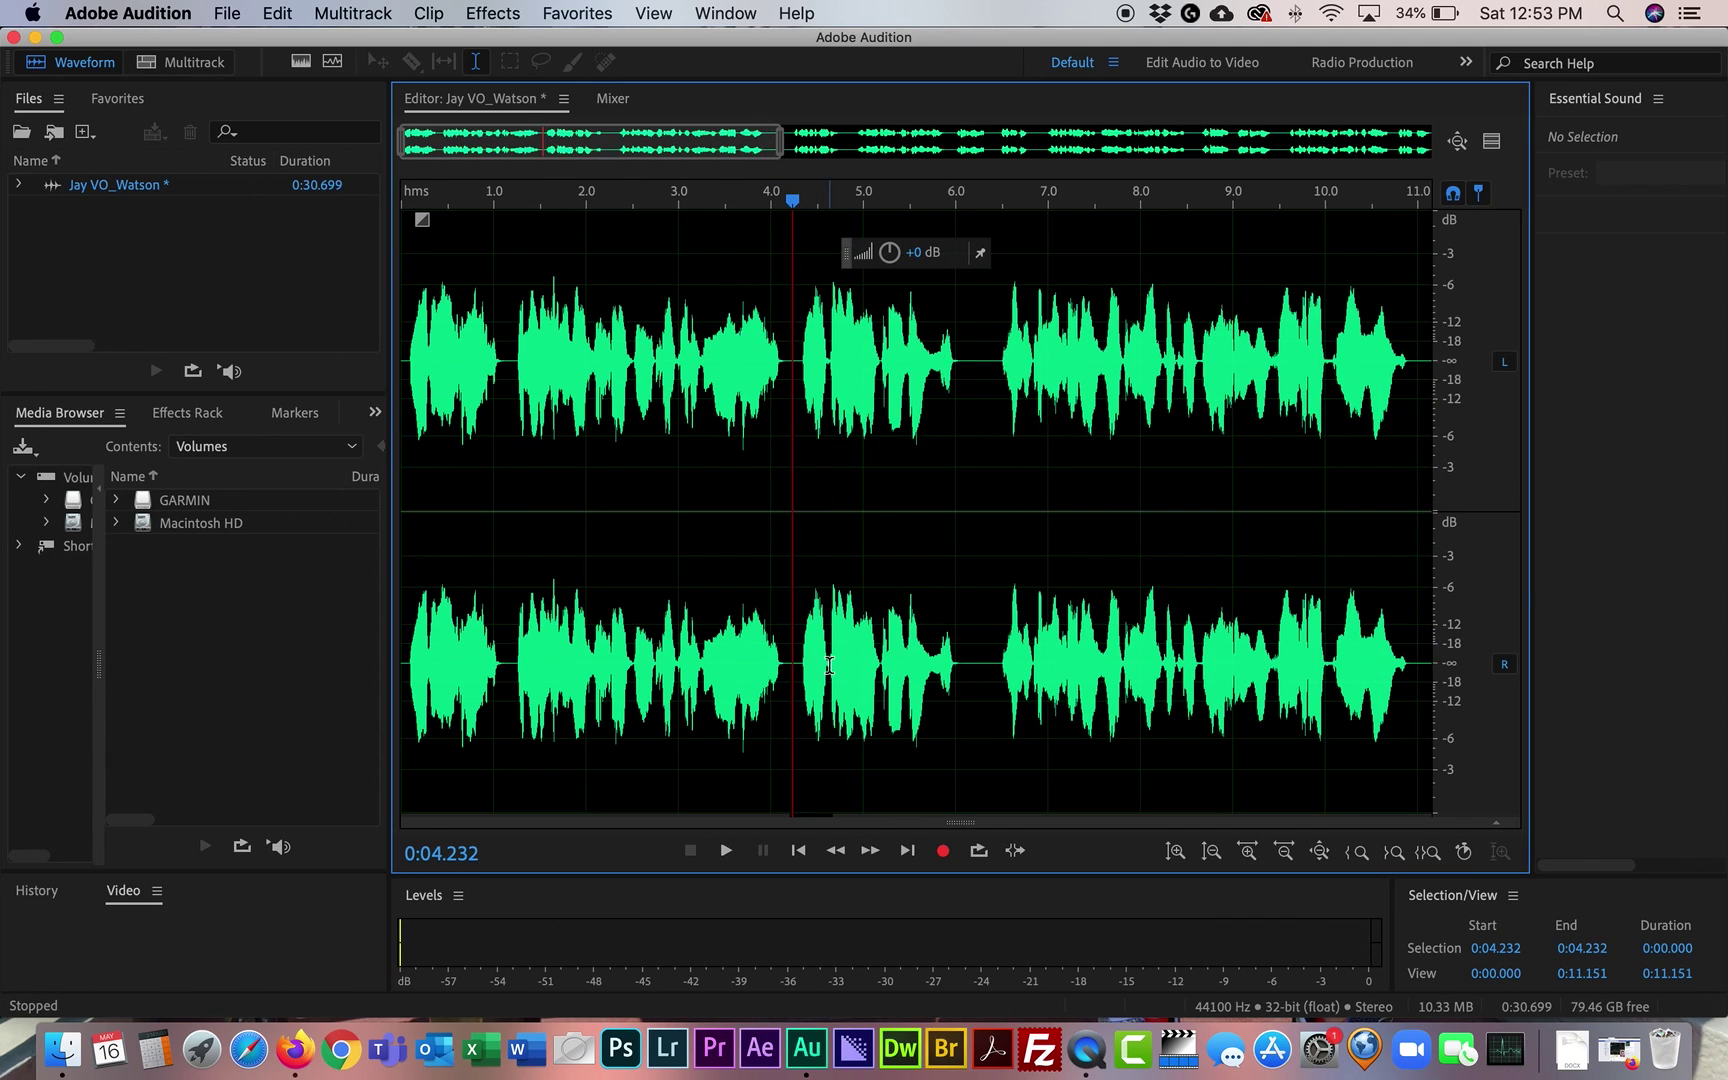
pyautogui.press('space')
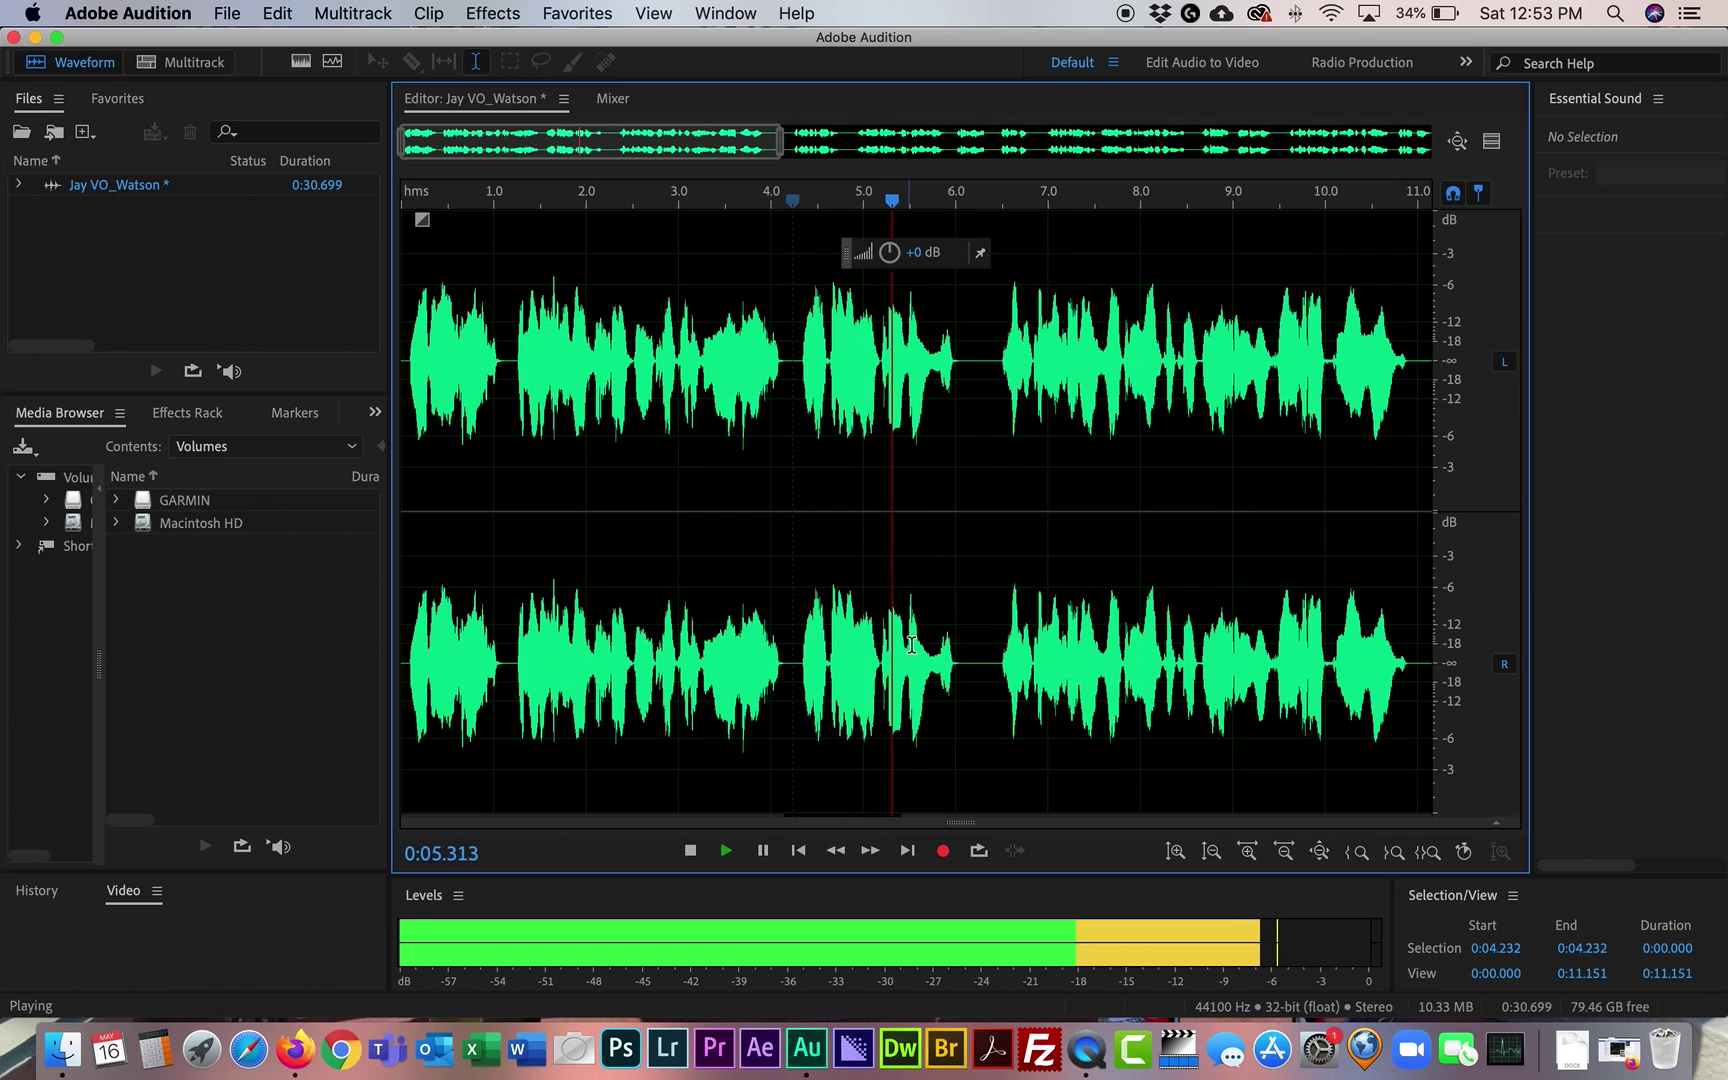
pyautogui.press('space')
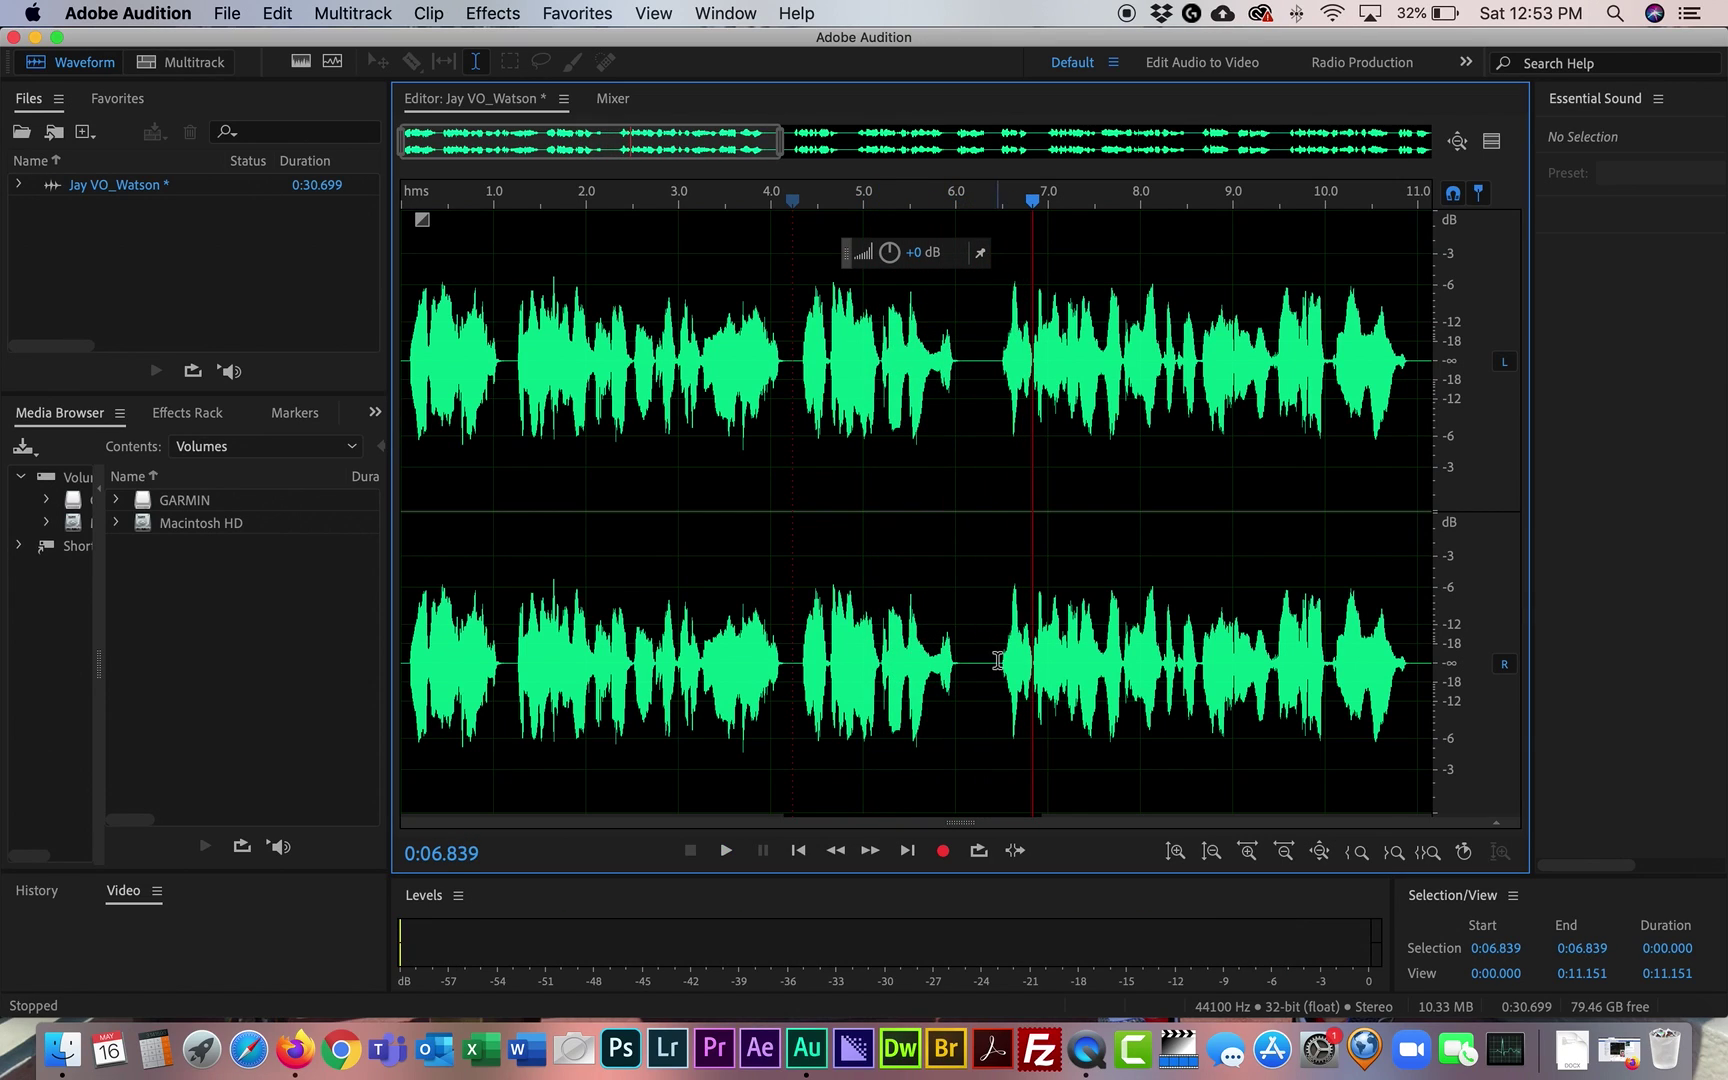
# Delete the silence from 0:06.114 to about 0:06.438 and play the recording up to the phrase after 0:11.
pyautogui.moveTo(996, 664); pyautogui.dragTo(966, 668)
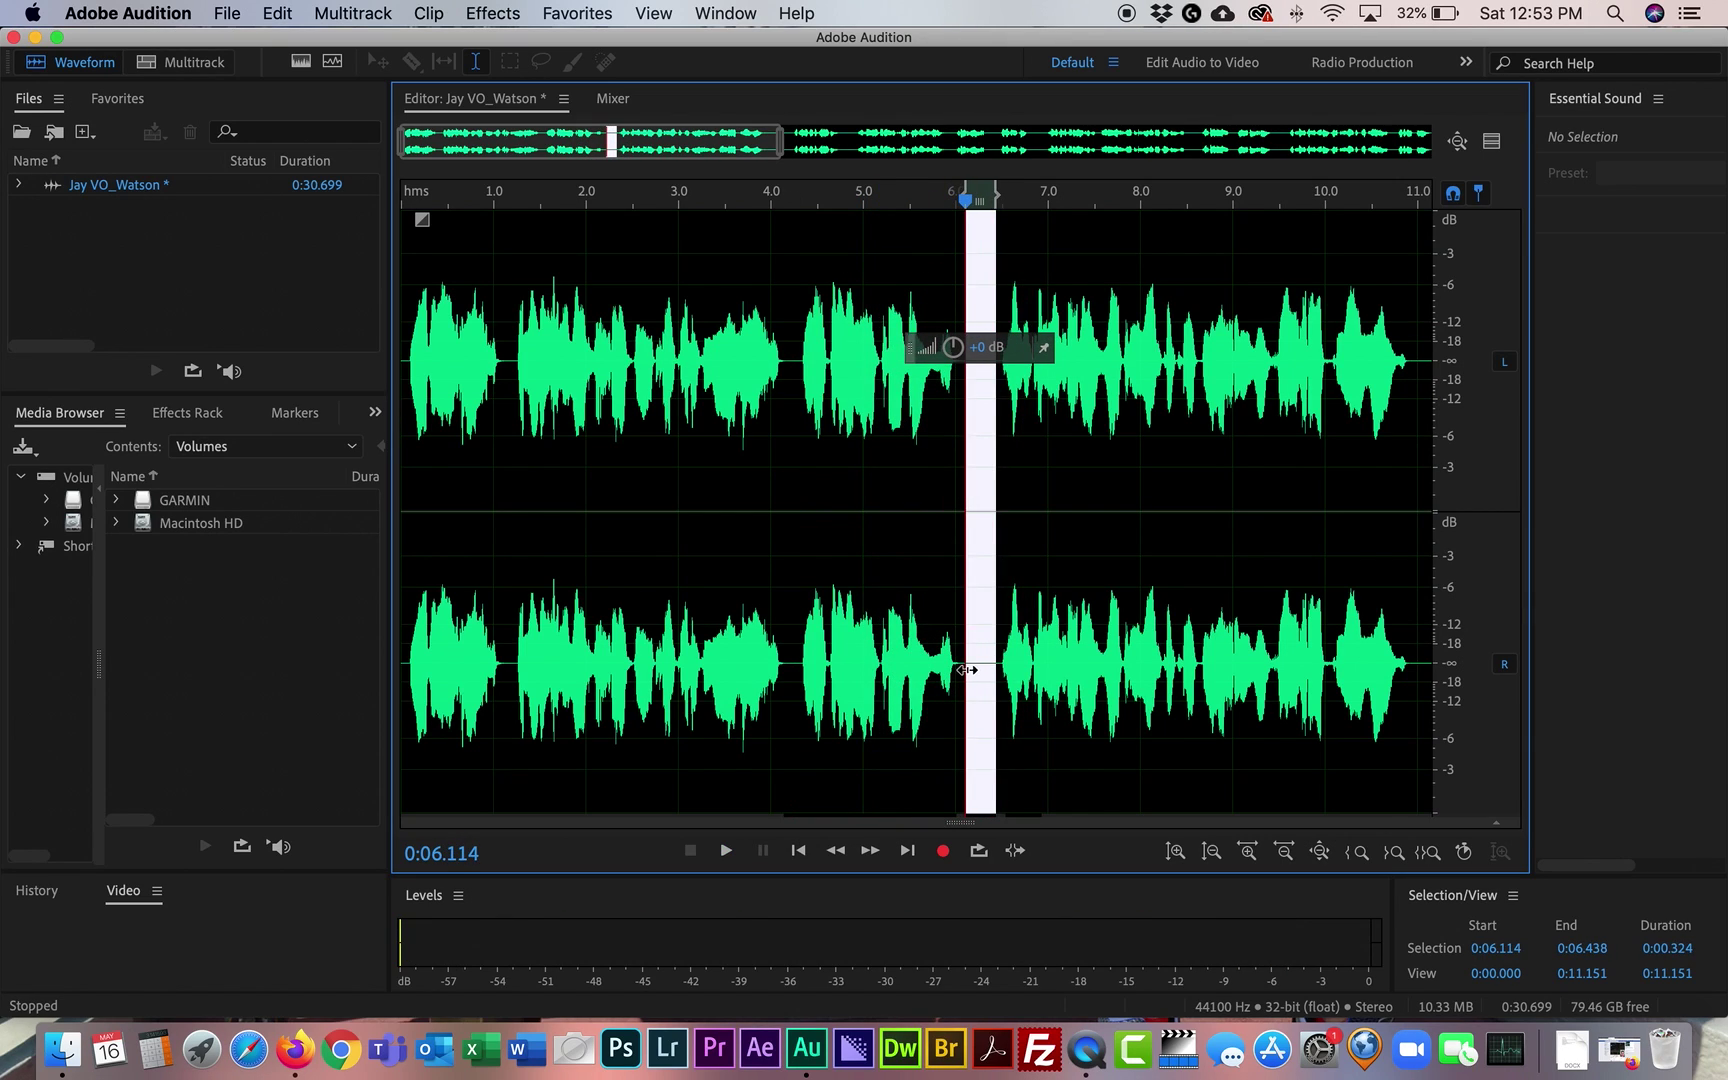
pyautogui.press('Delete')
pyautogui.press('space')
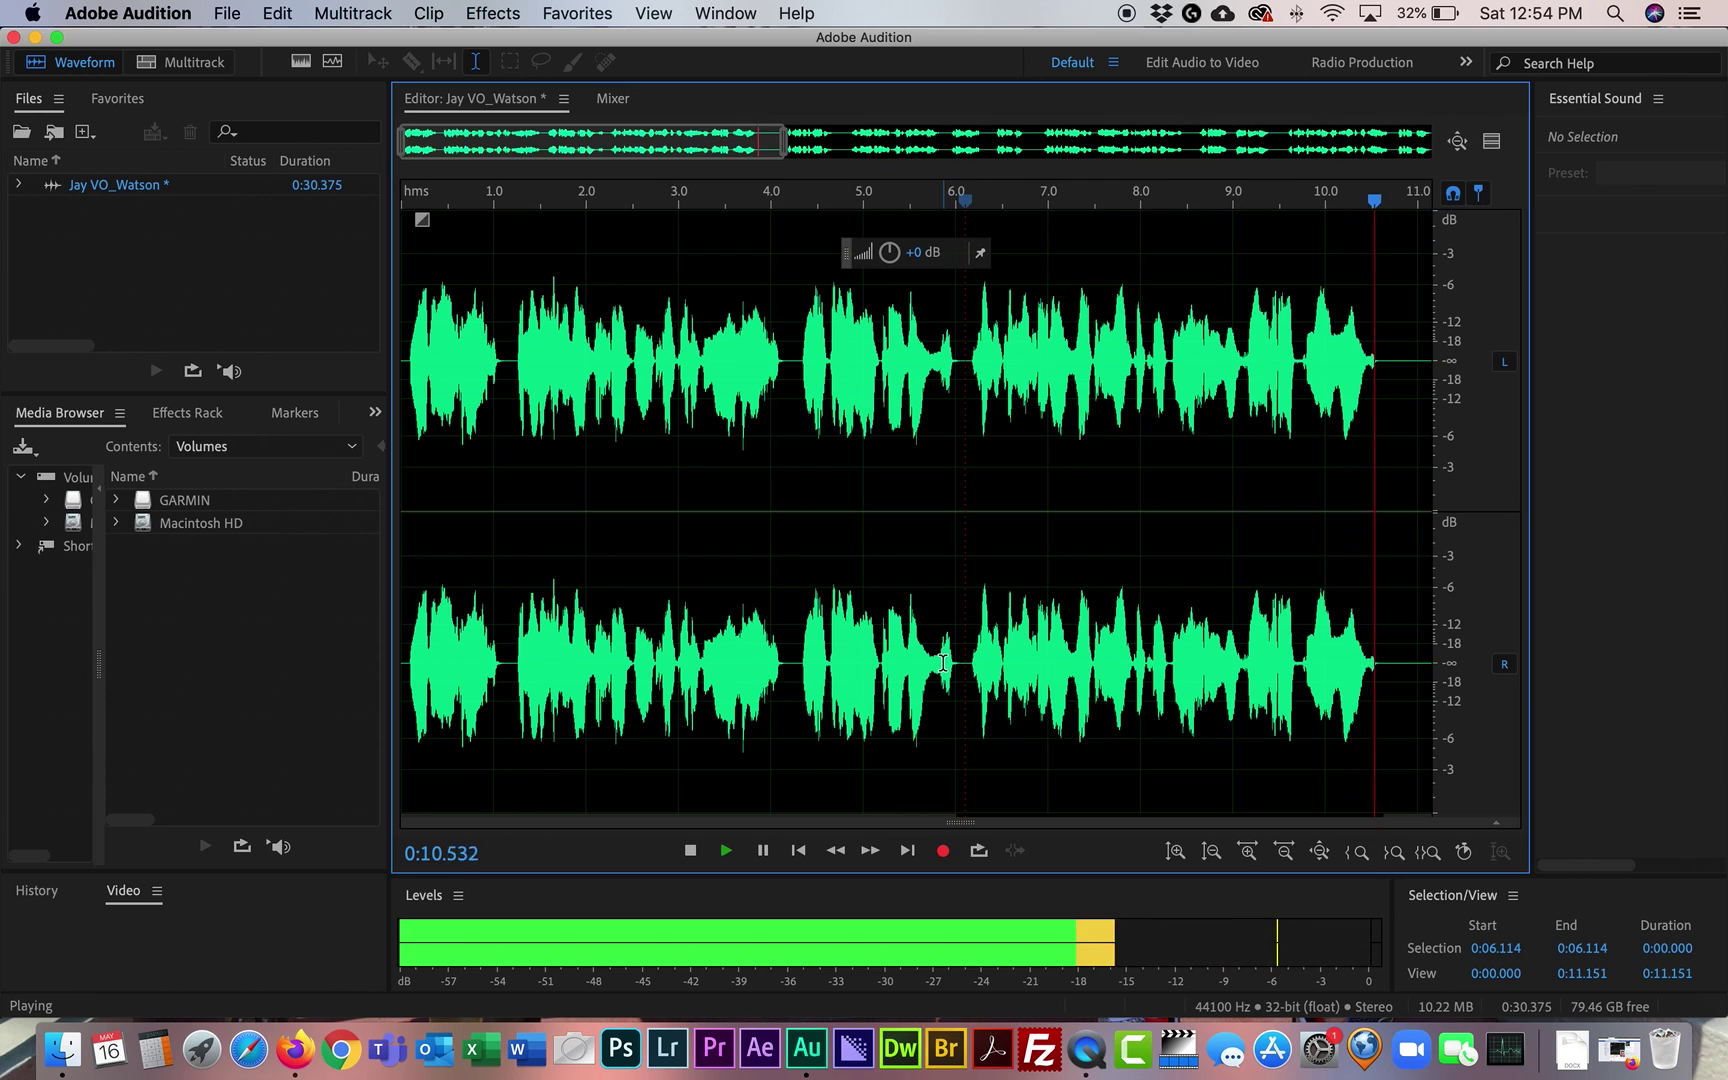
pyautogui.press('space')
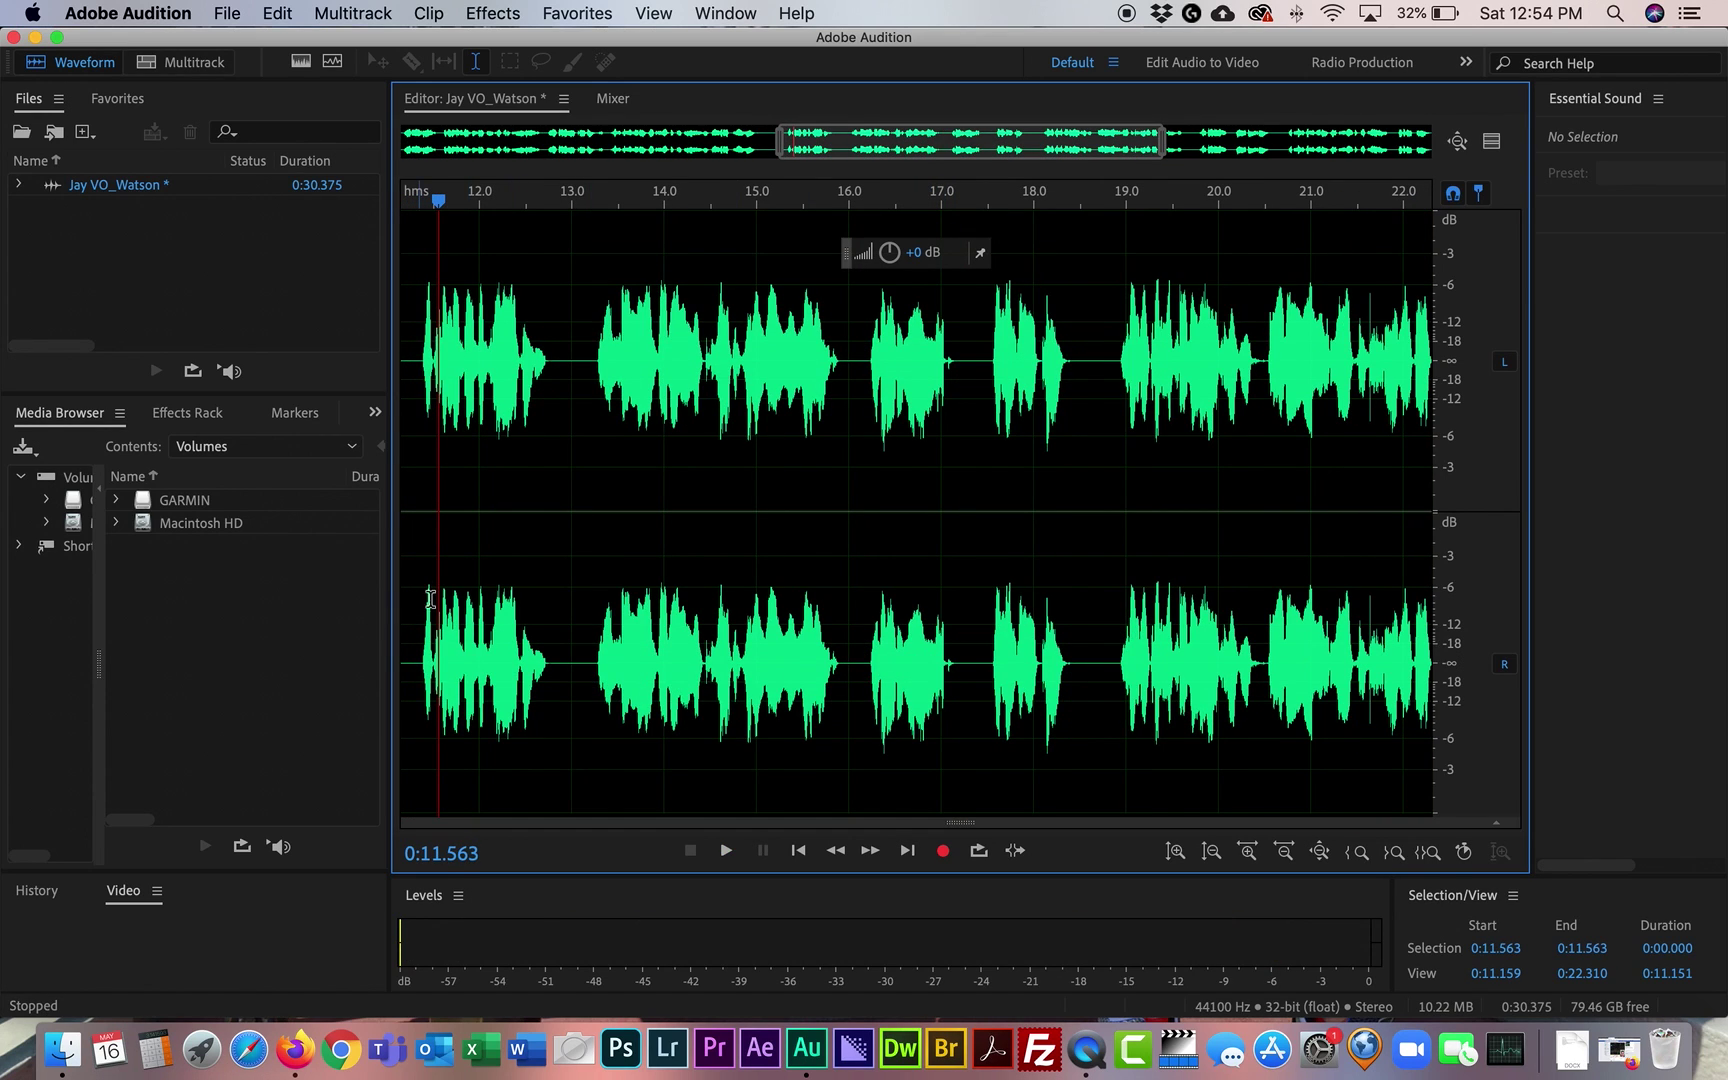
# Delete about 0.56 seconds of silence starting at 0:10.718.
pyautogui.hscroll(-5, 552, 634)
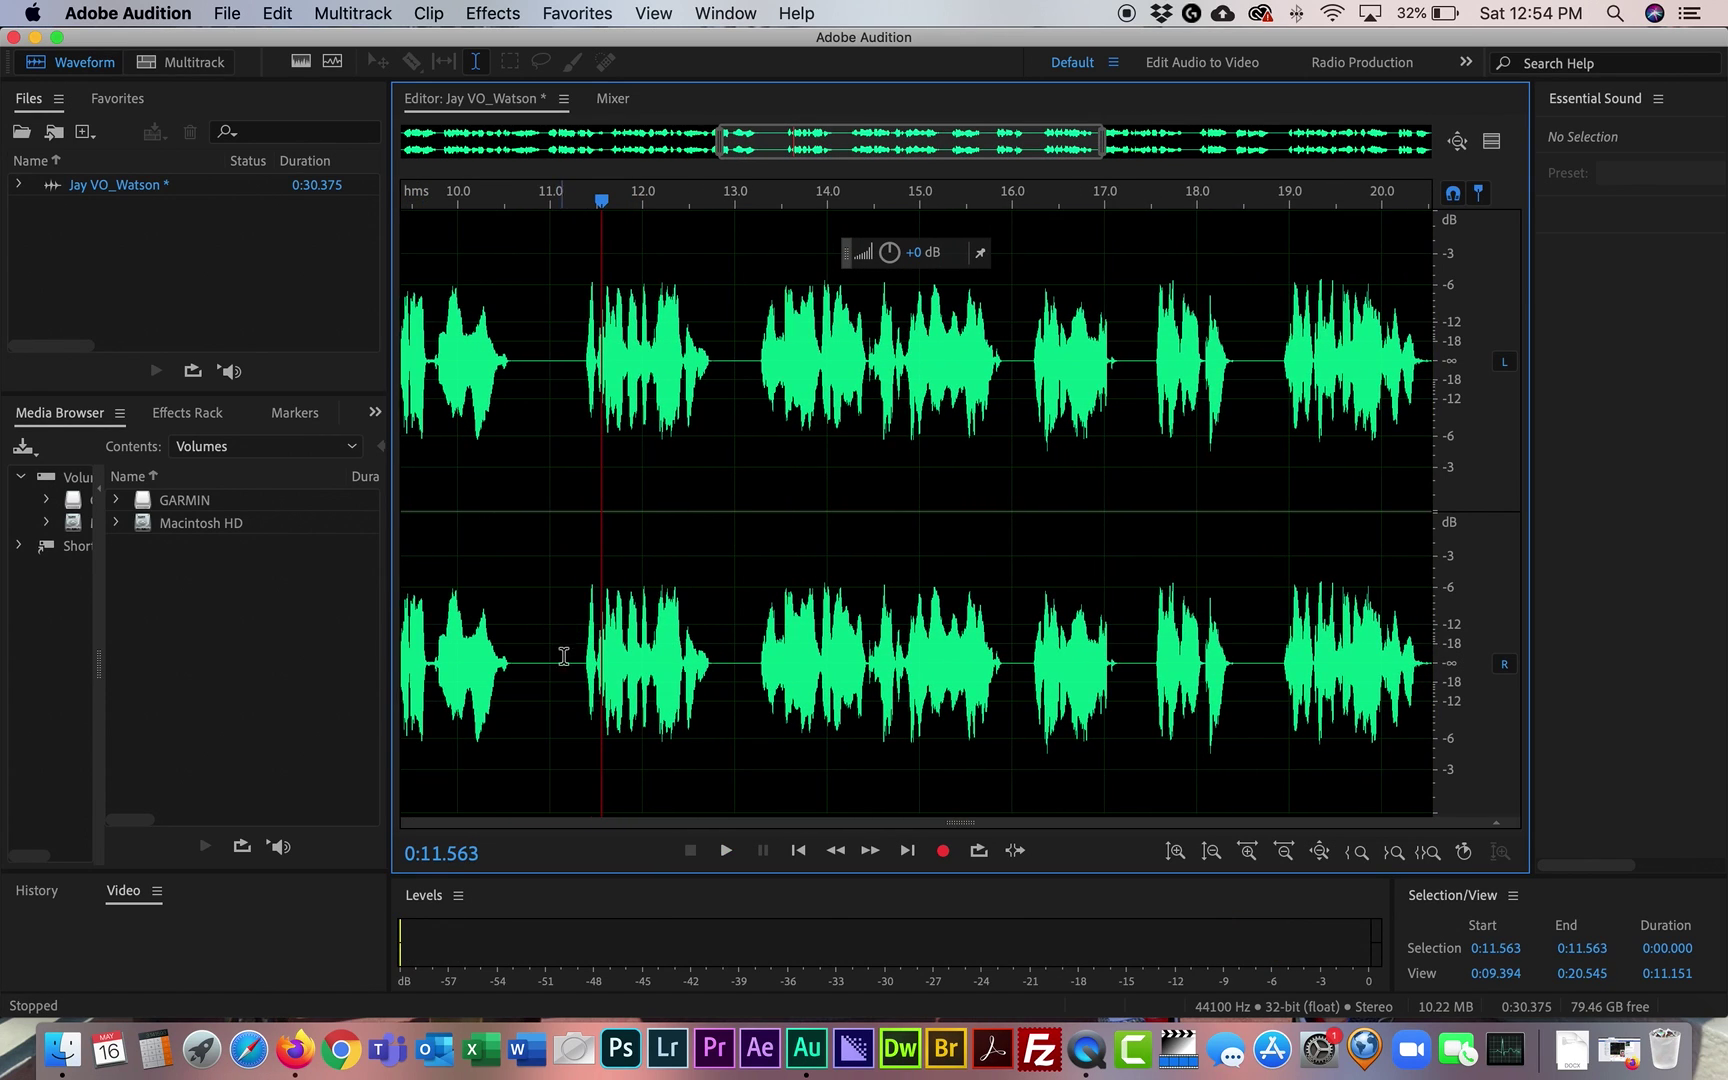
pyautogui.moveTo(575, 663); pyautogui.dragTo(524, 668)
pyautogui.press('Delete')
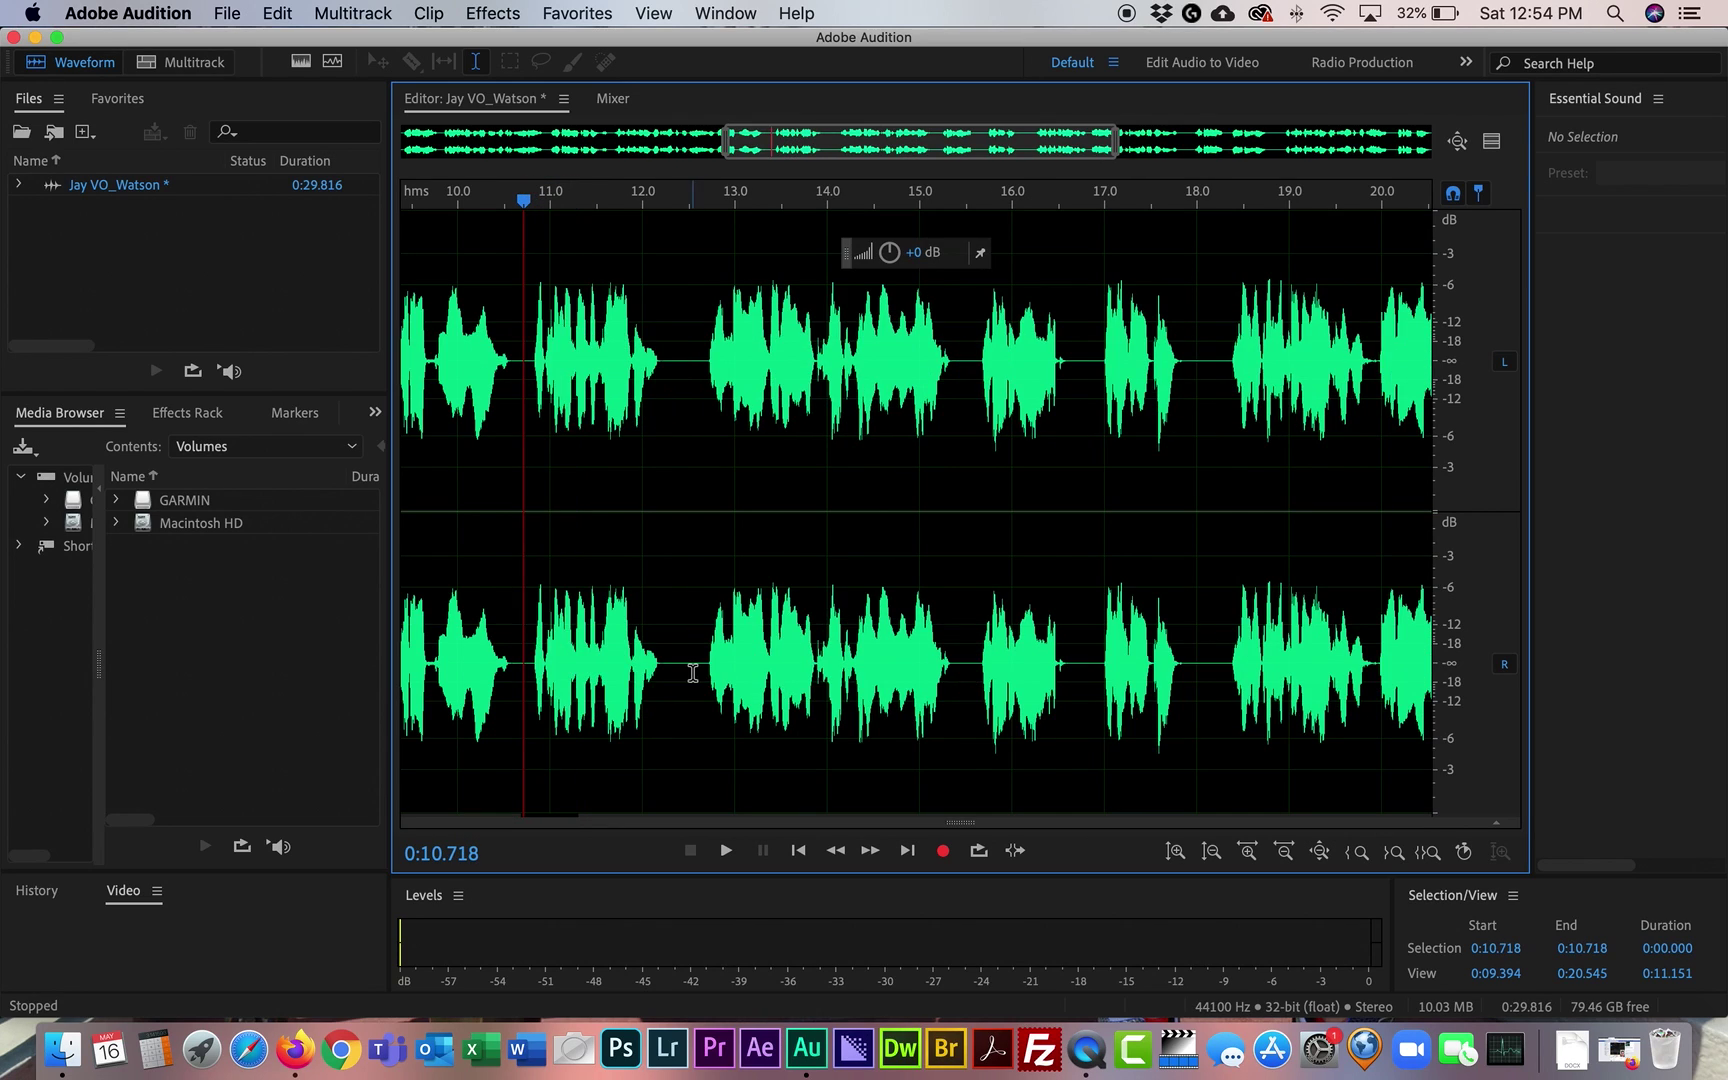
# Delete the silence from 0:12.315 to 0:12.613 and about 0.34 seconds from 0:17.663, and return the playhead to the start.
pyautogui.moveTo(699, 669); pyautogui.dragTo(671, 669)
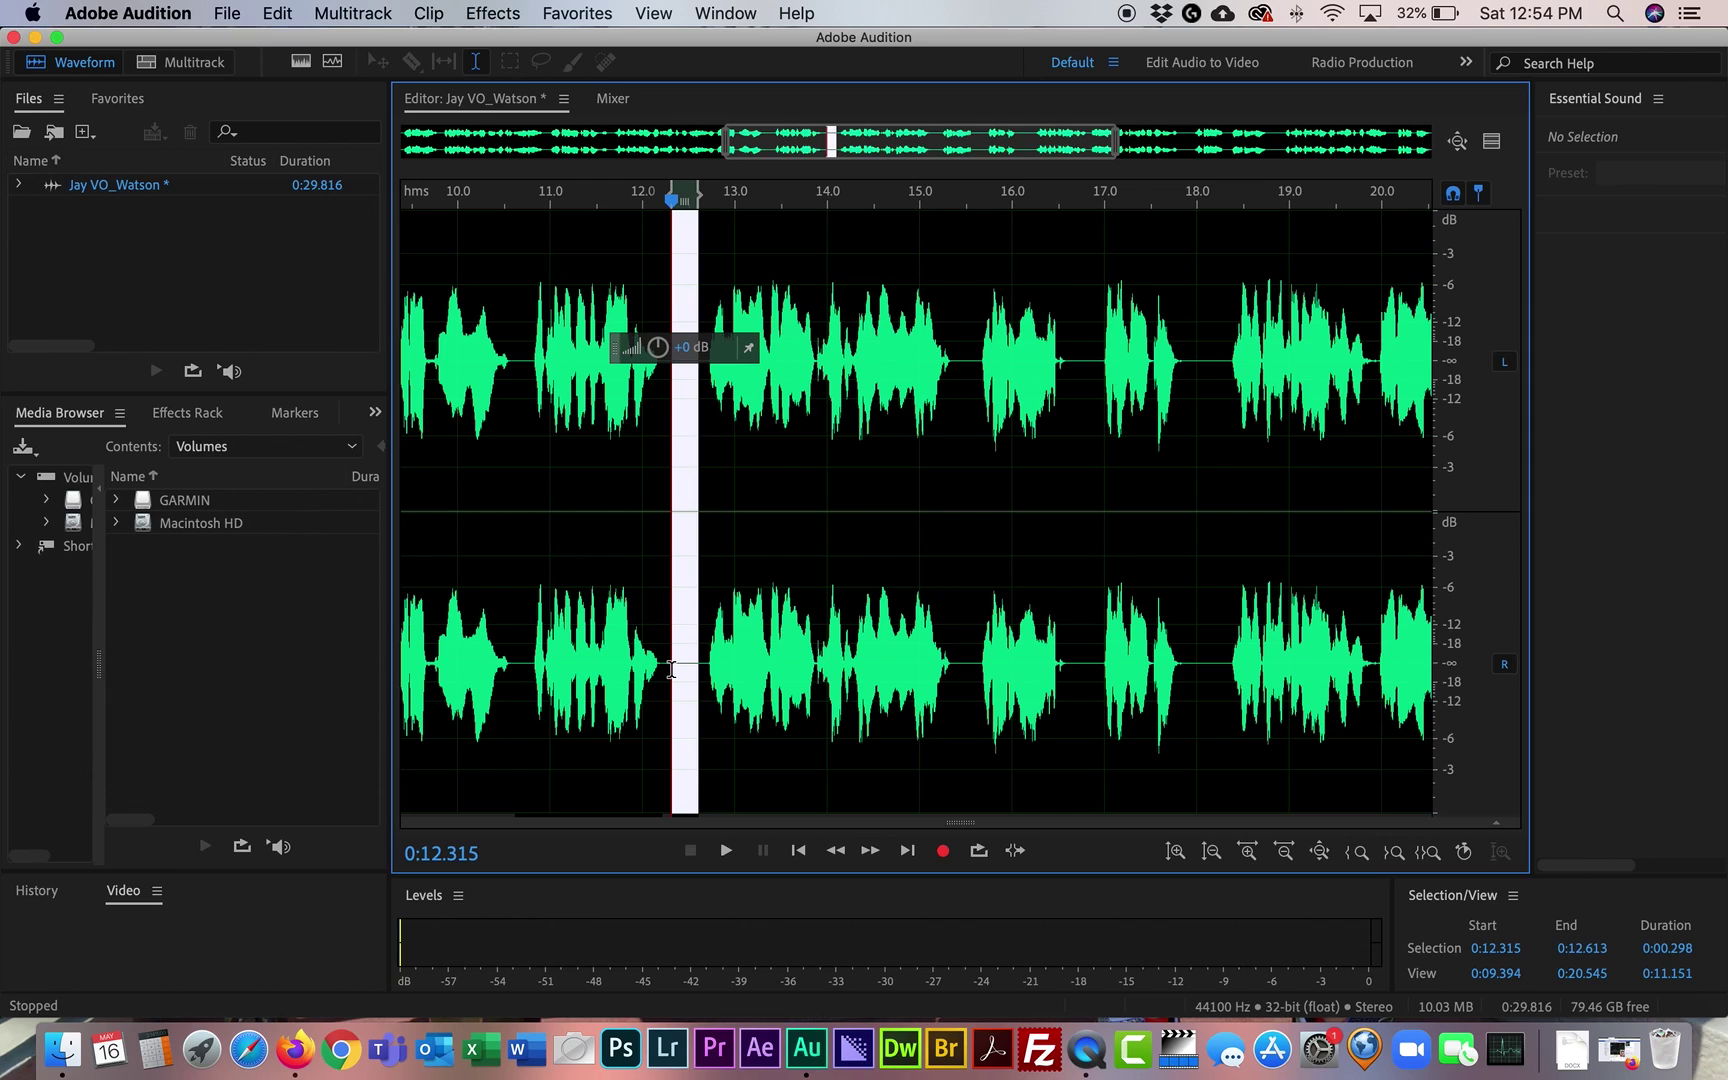
pyautogui.press('Delete')
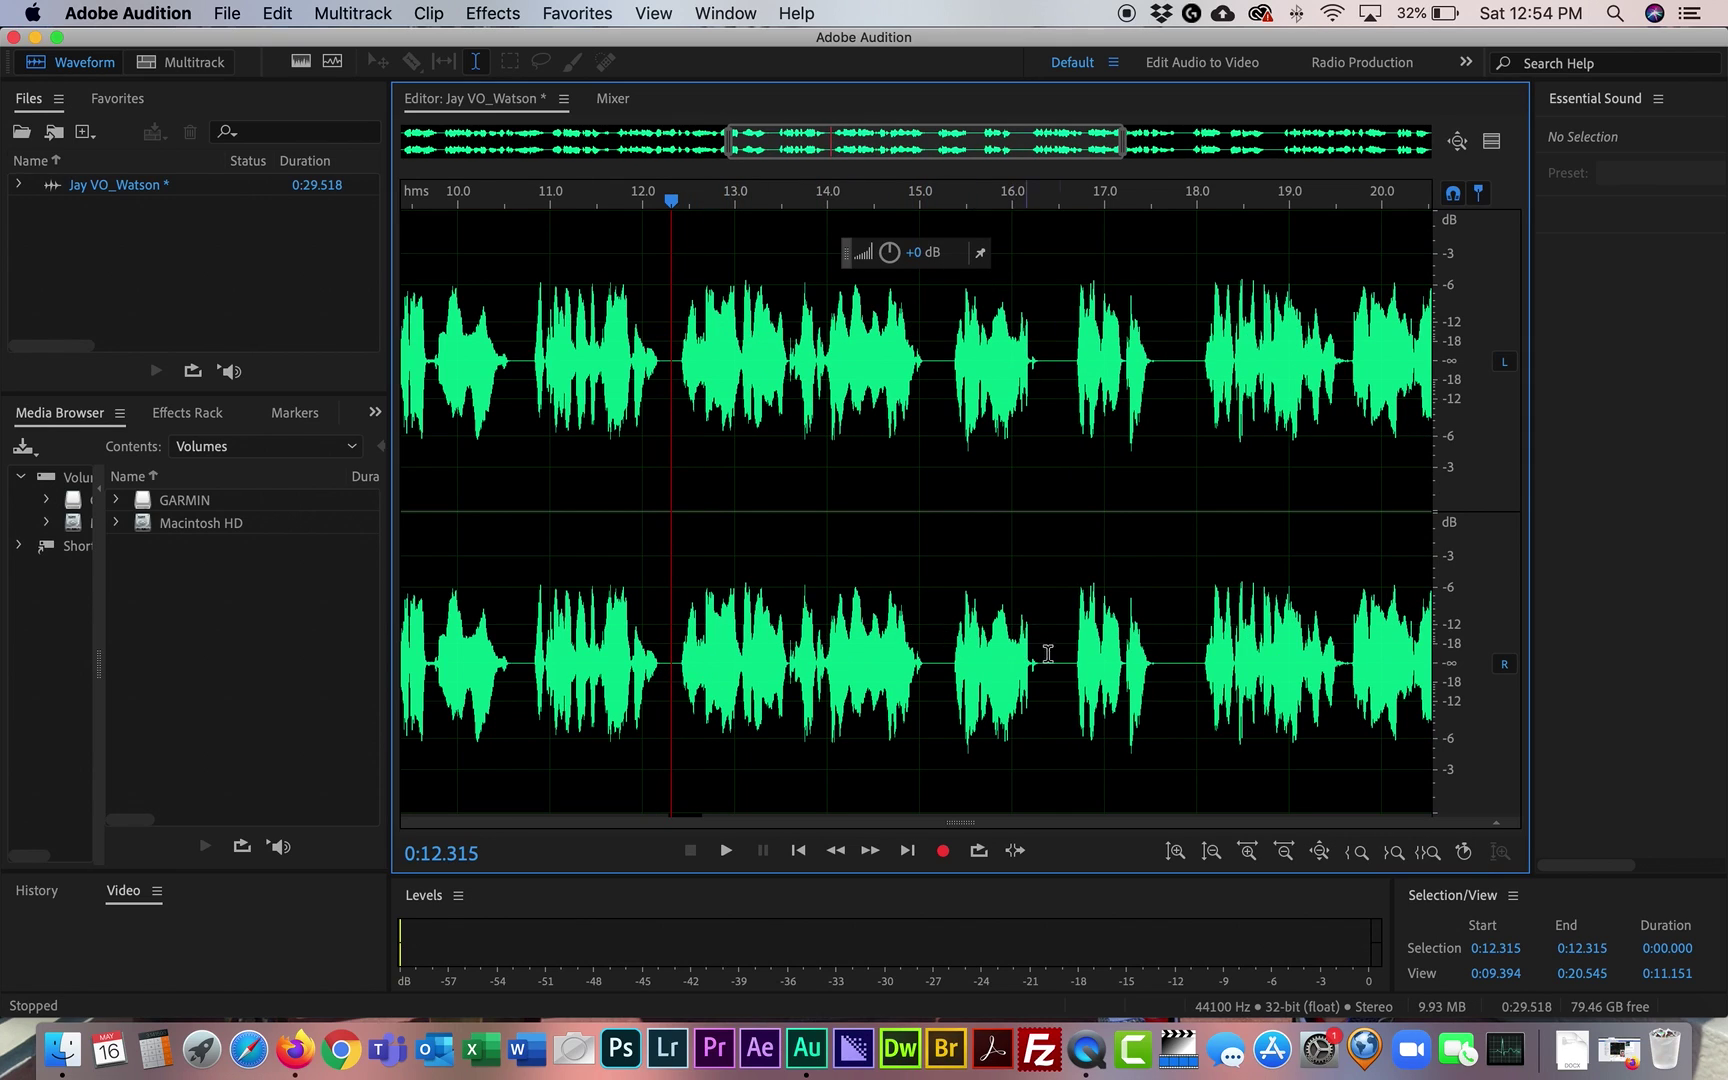
pyautogui.moveTo(1194, 667); pyautogui.dragTo(1165, 667)
pyautogui.press('Delete')
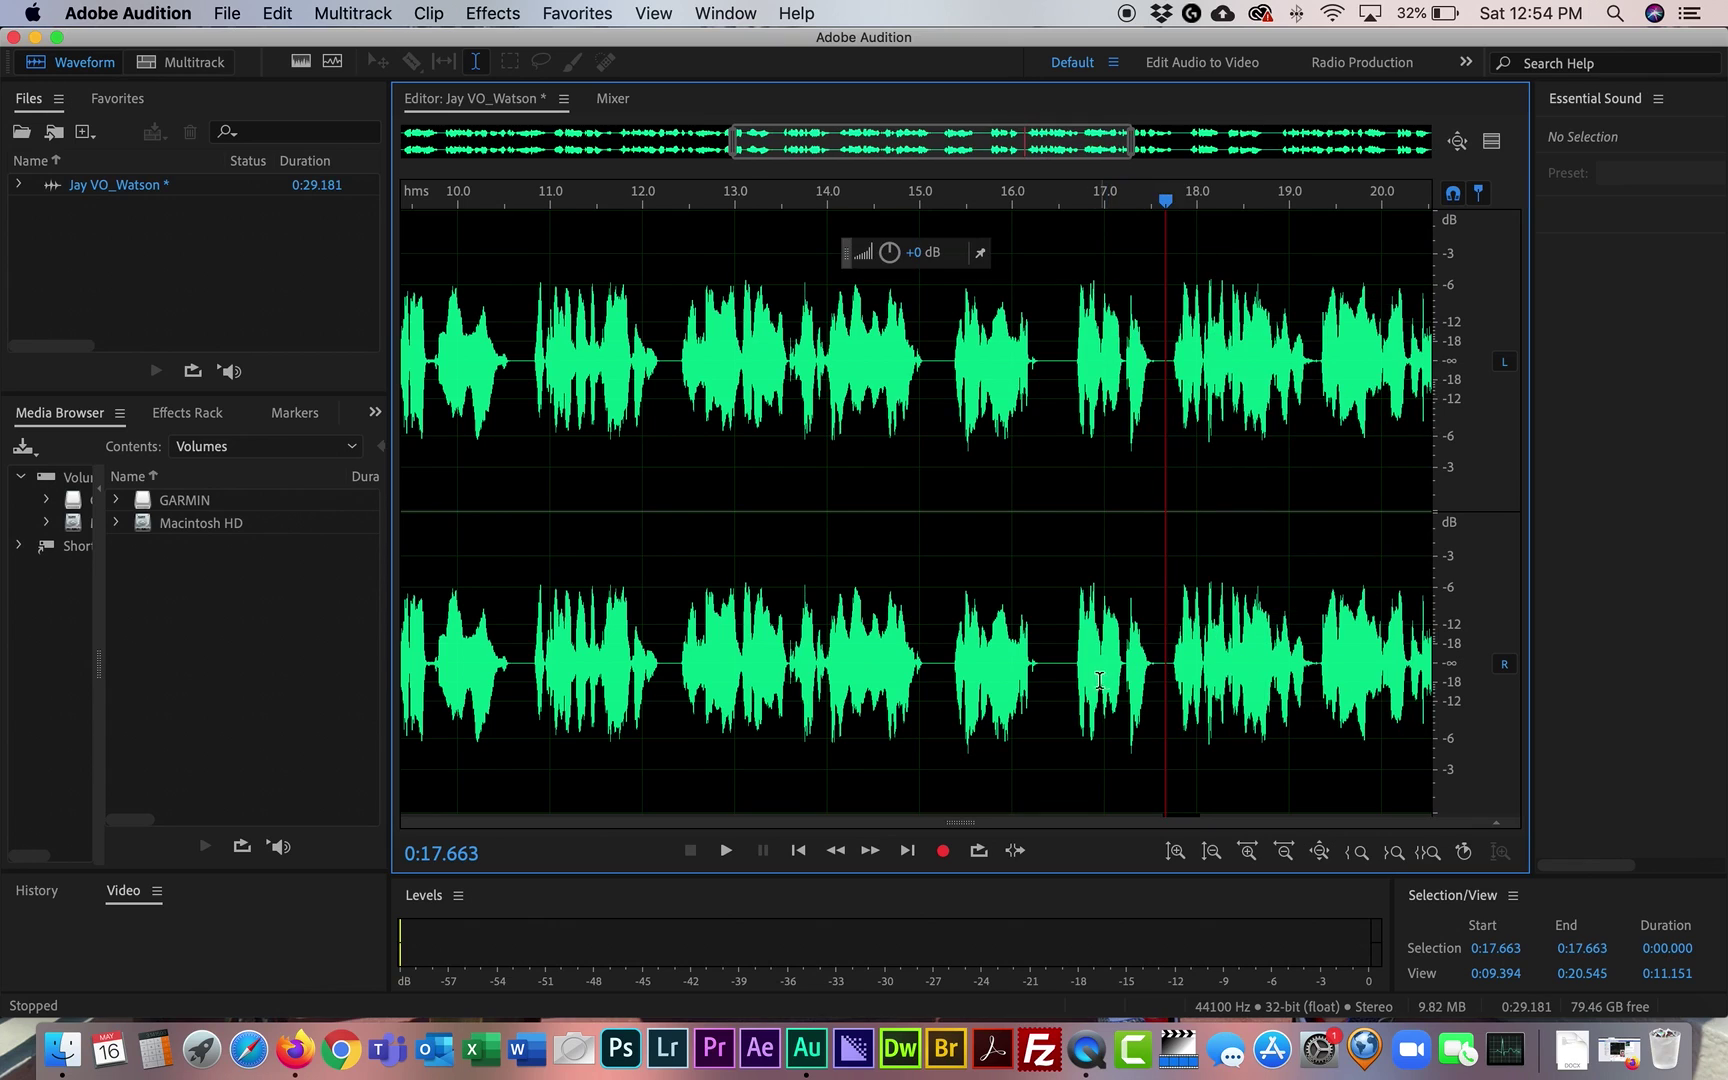
pyautogui.click(907, 851)
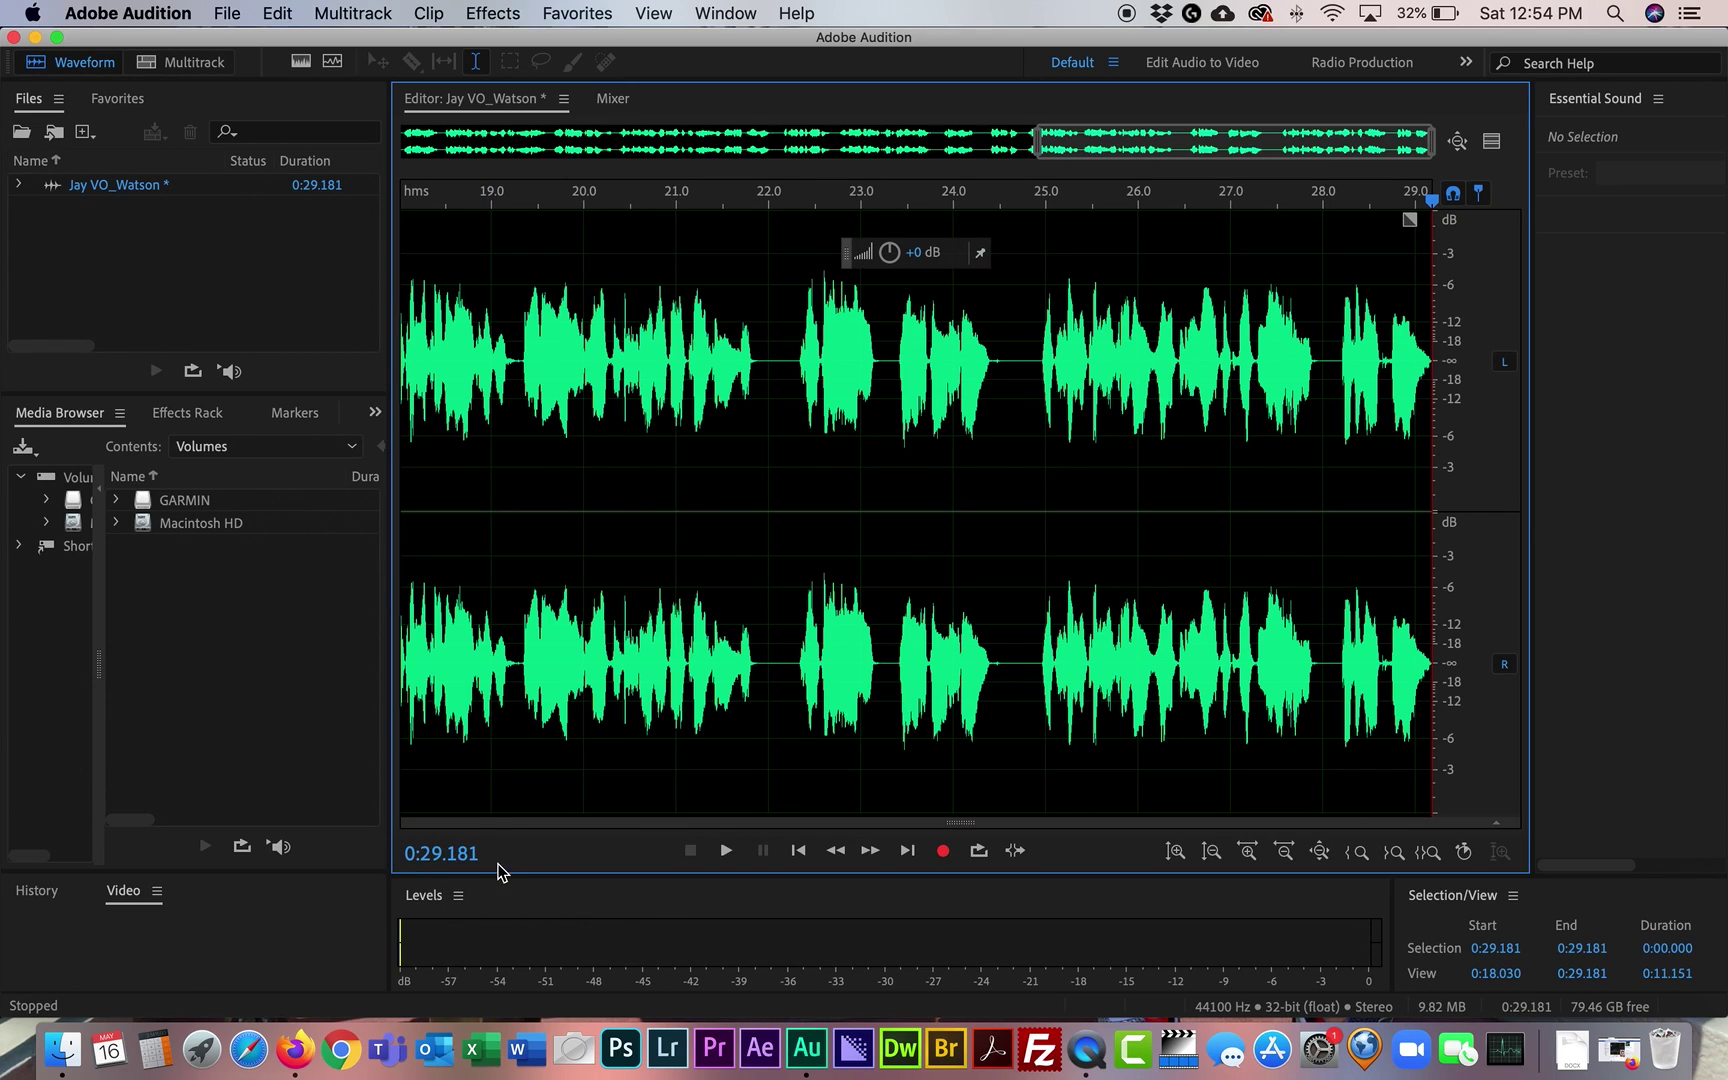
pyautogui.click(798, 851)
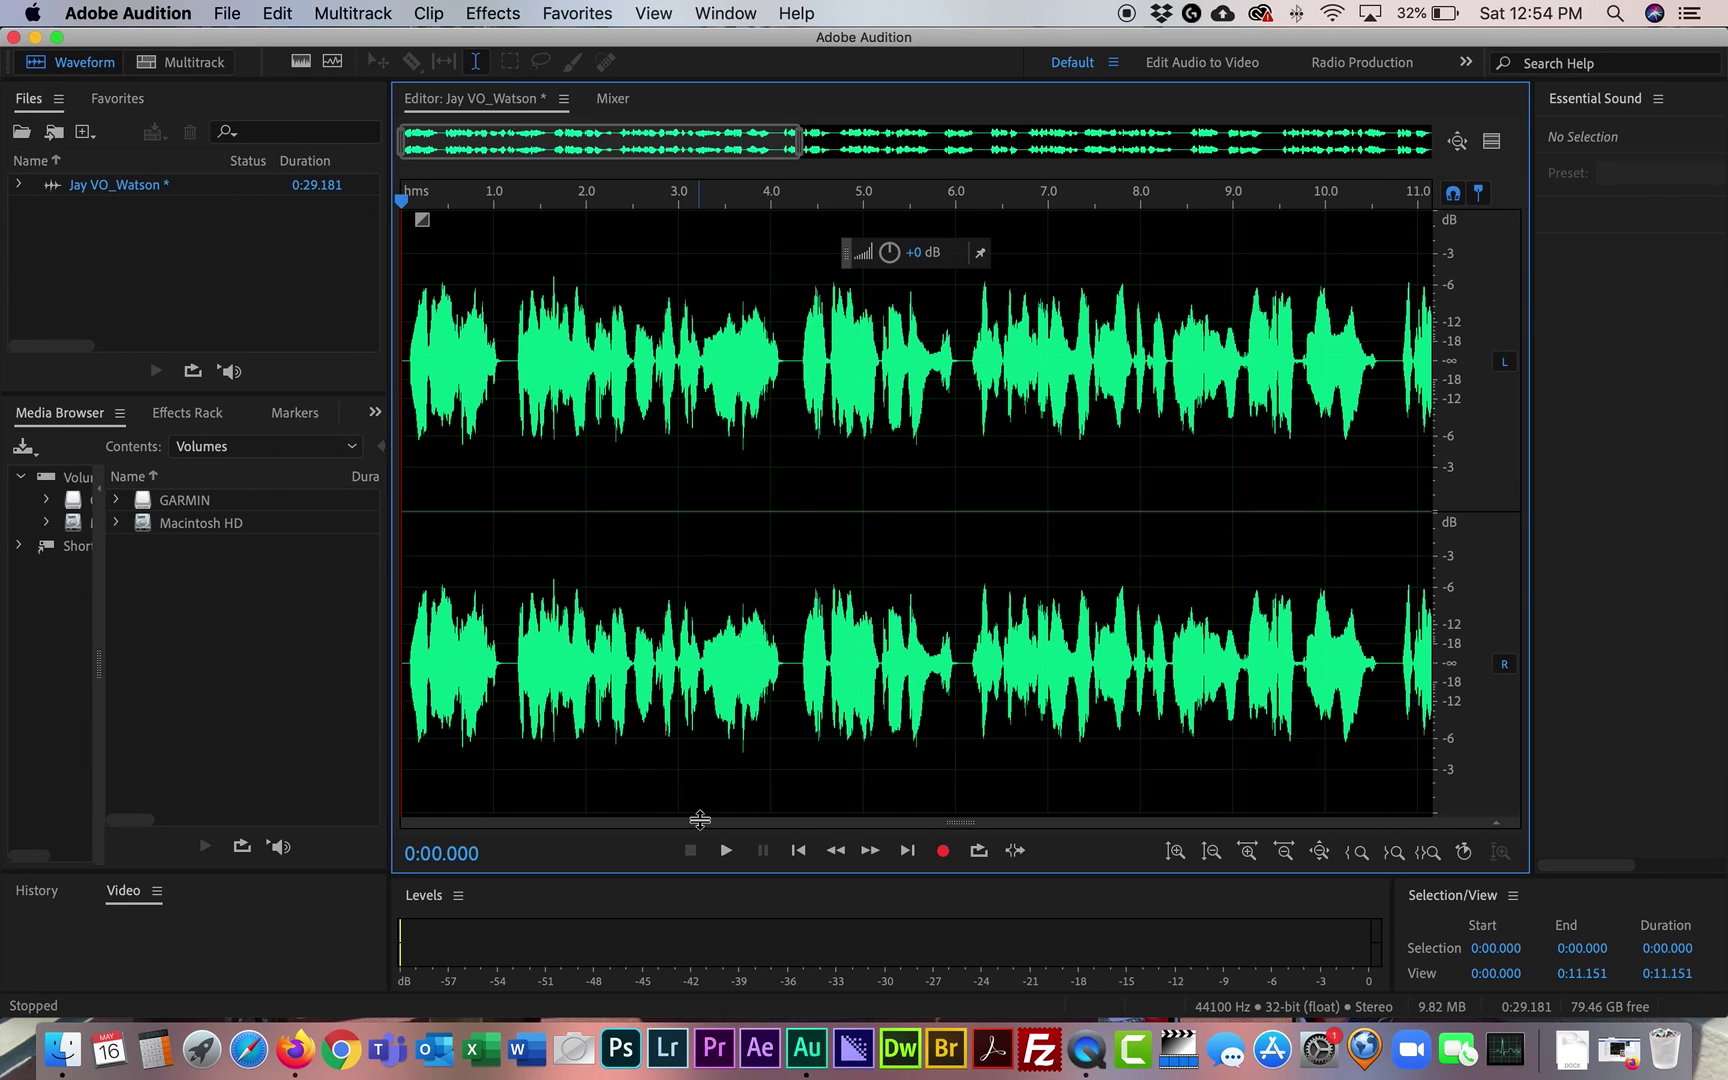
# Examine the Multiband Compressor effect and its list of presets, and close it without applying.
pyautogui.click(482, 14)
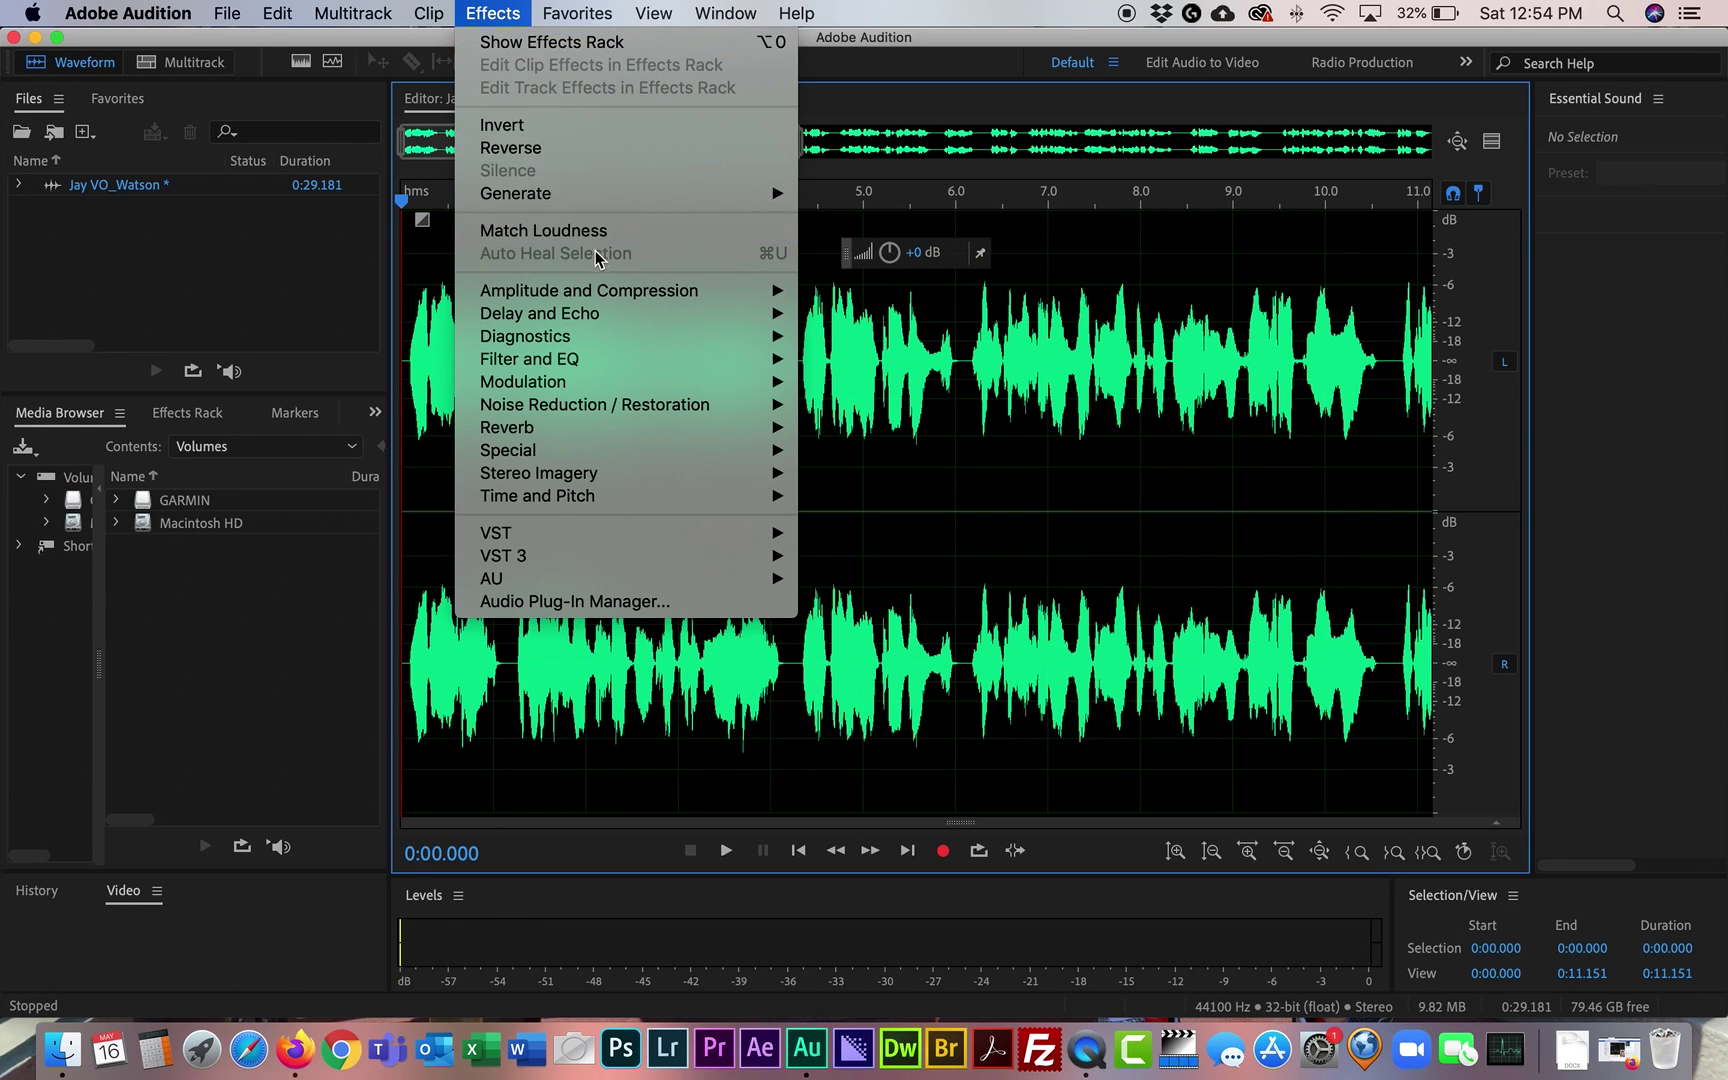
pyautogui.moveTo(597, 290)
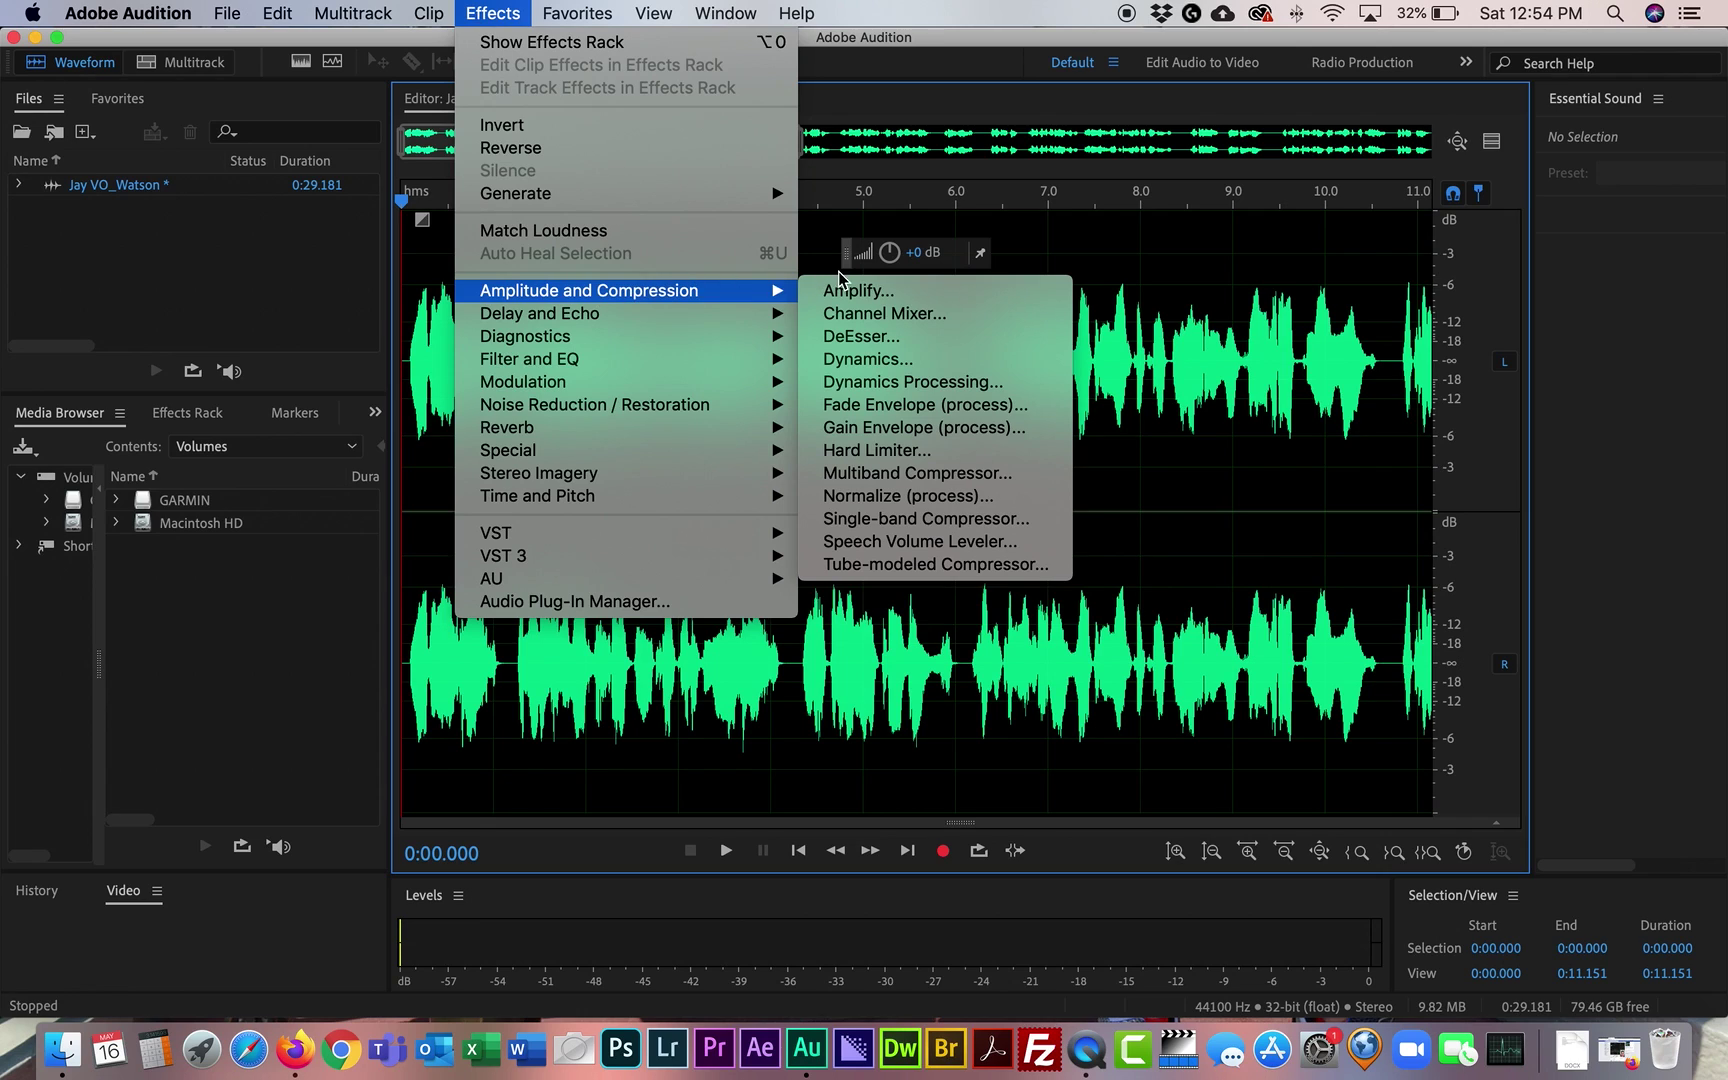
pyautogui.click(870, 474)
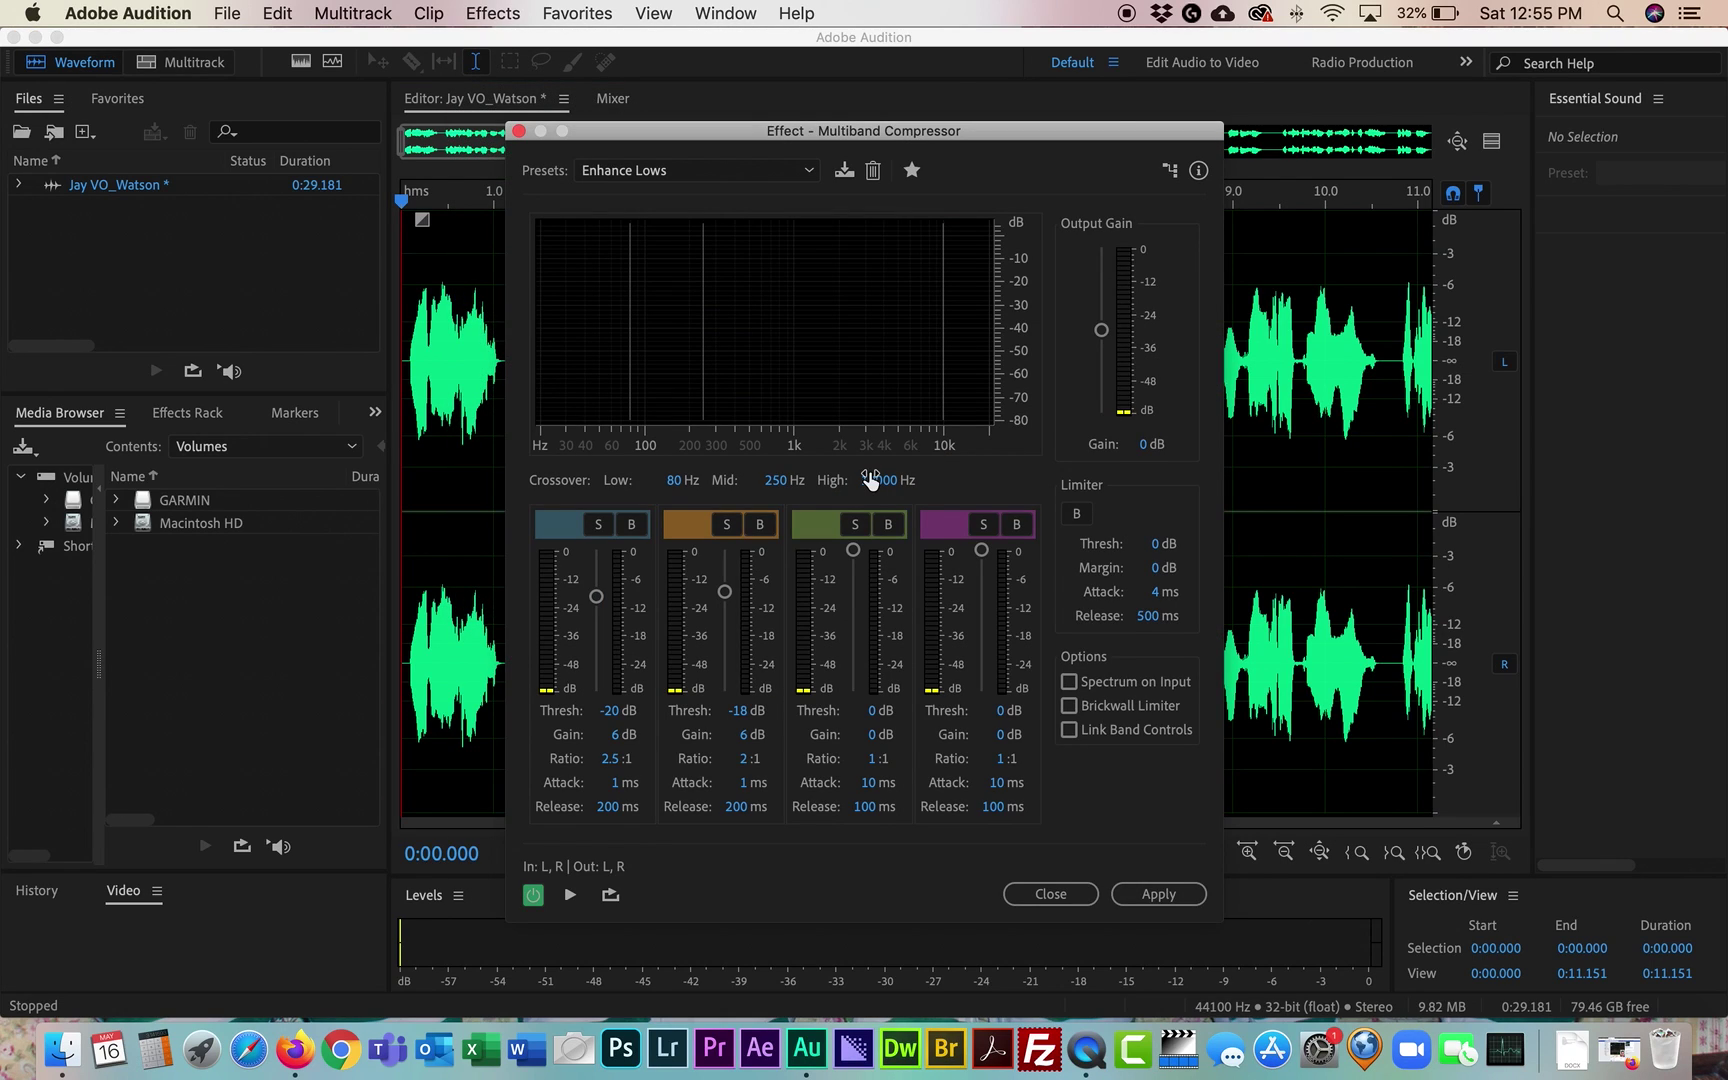
pyautogui.click(660, 176)
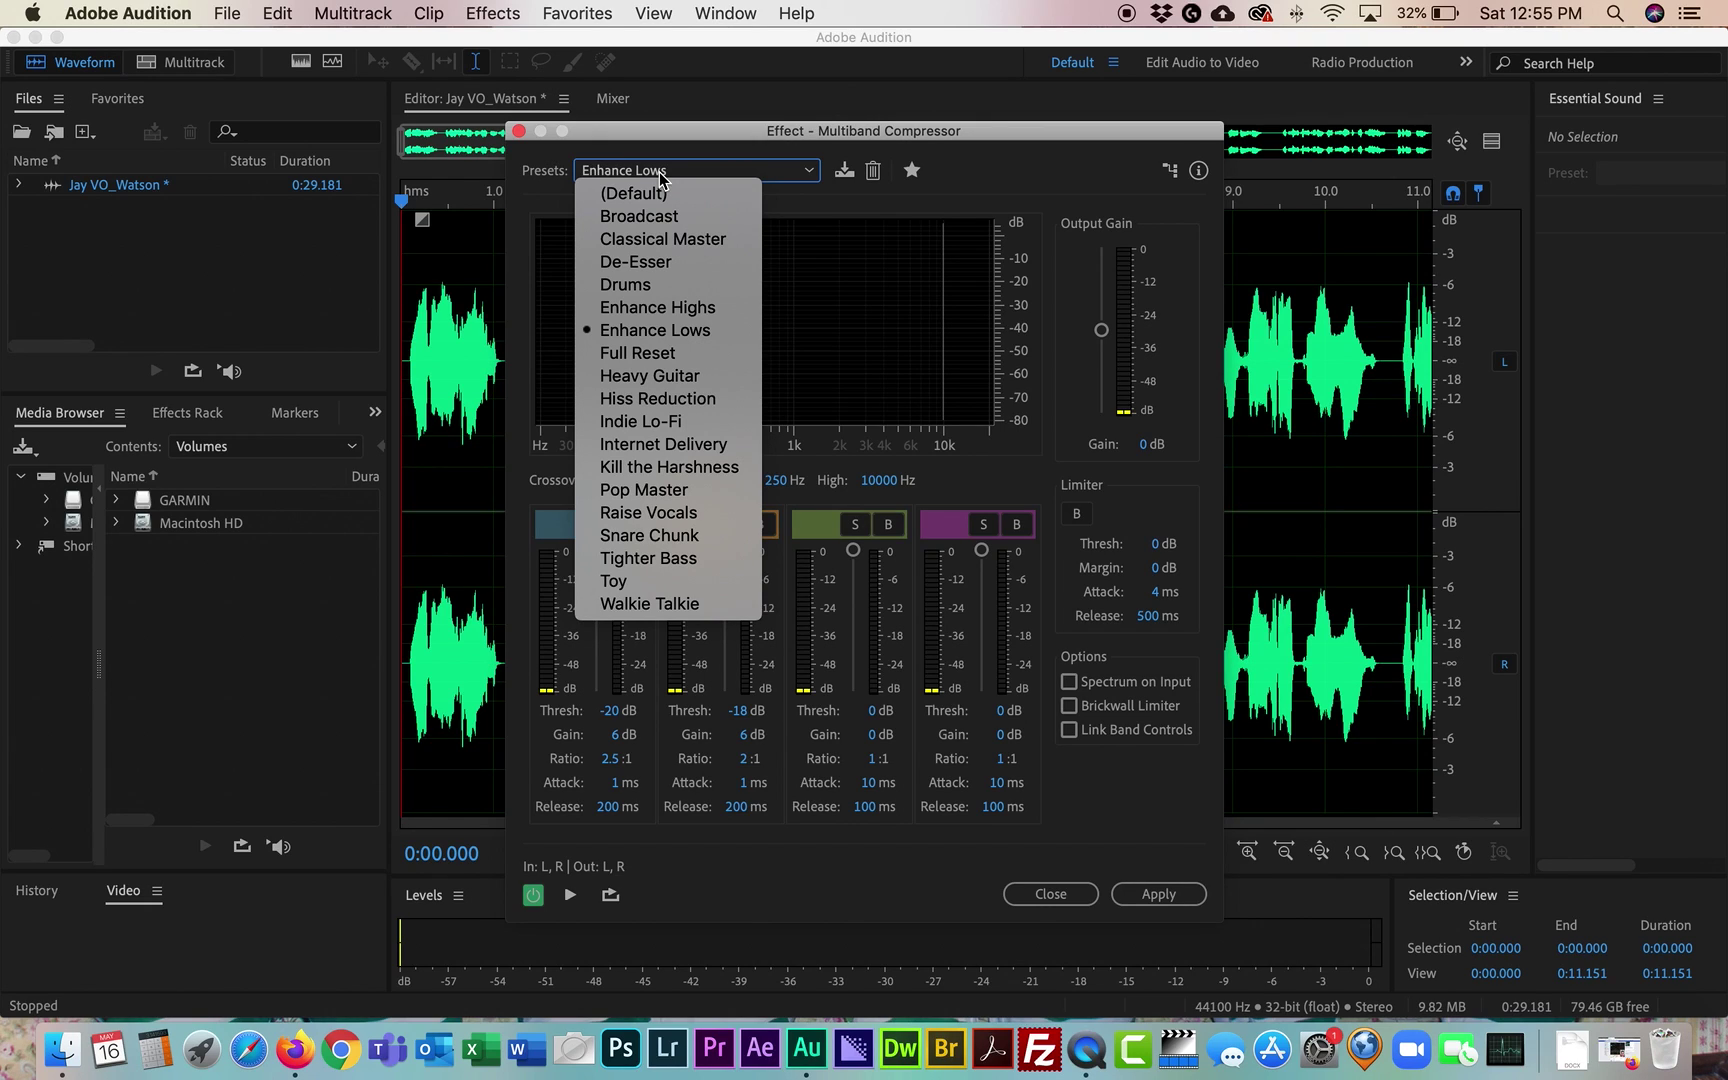
pyautogui.click(660, 176)
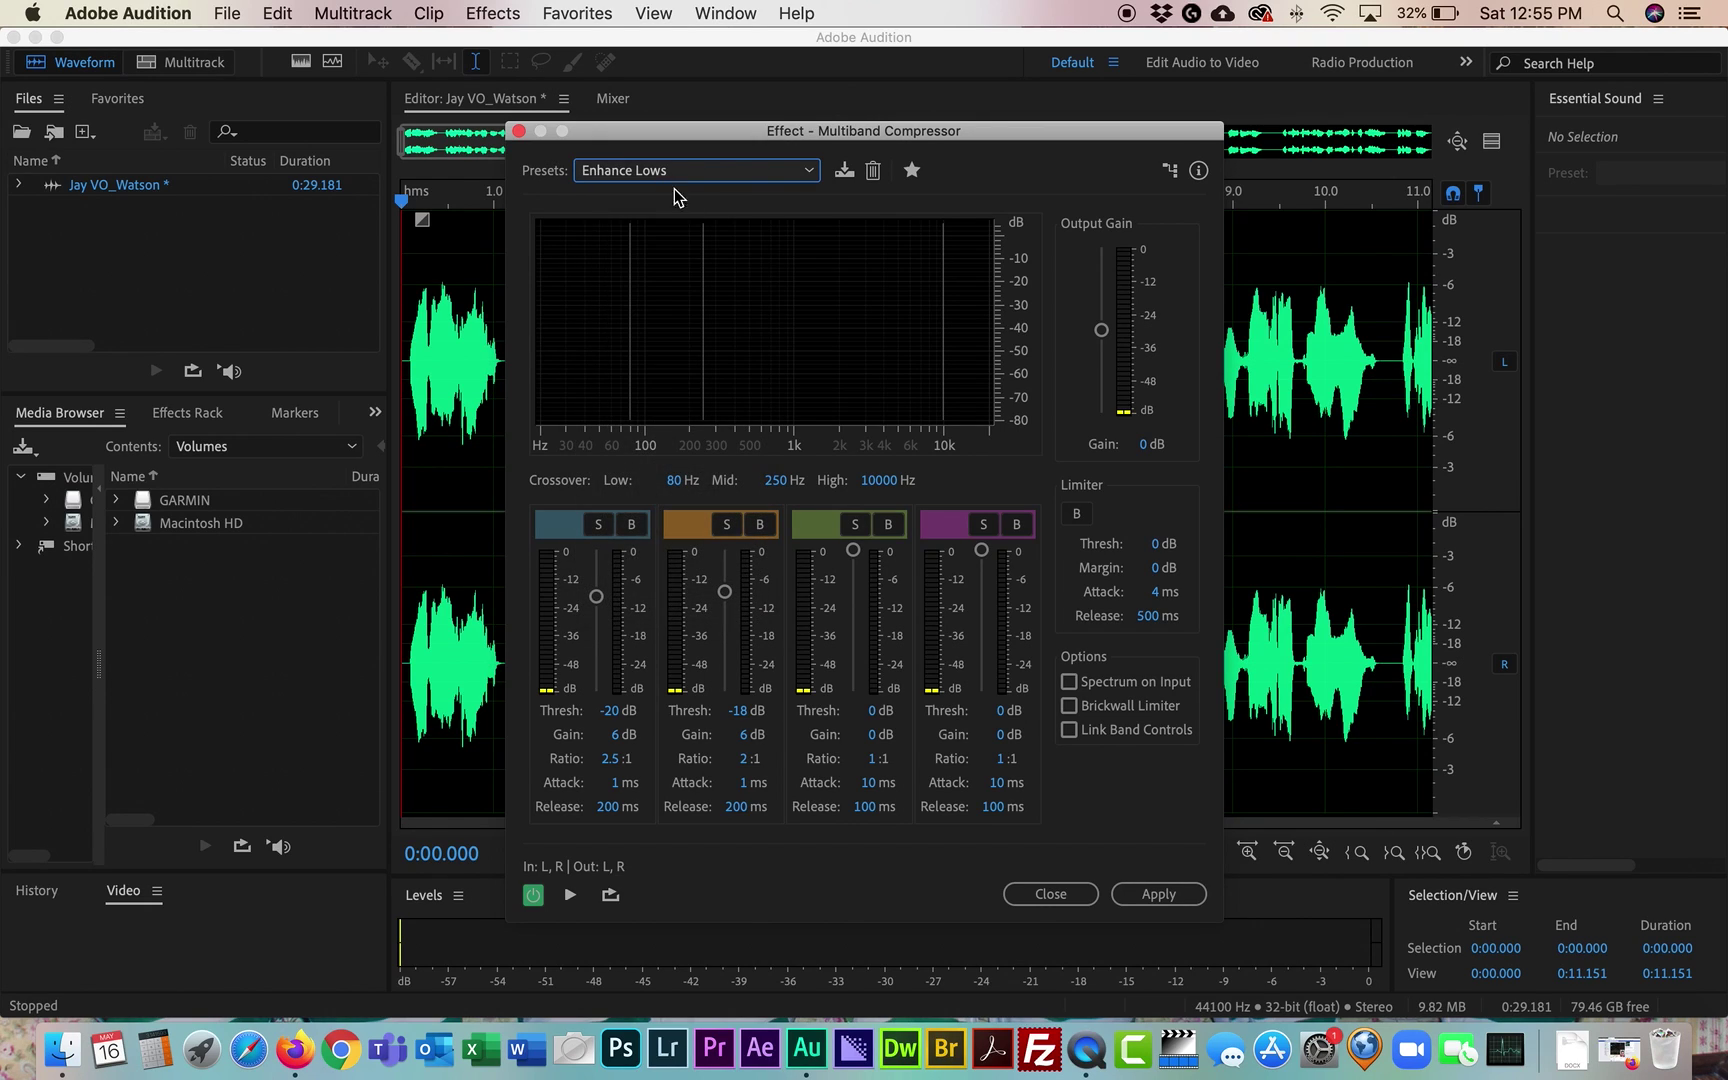
pyautogui.click(1043, 903)
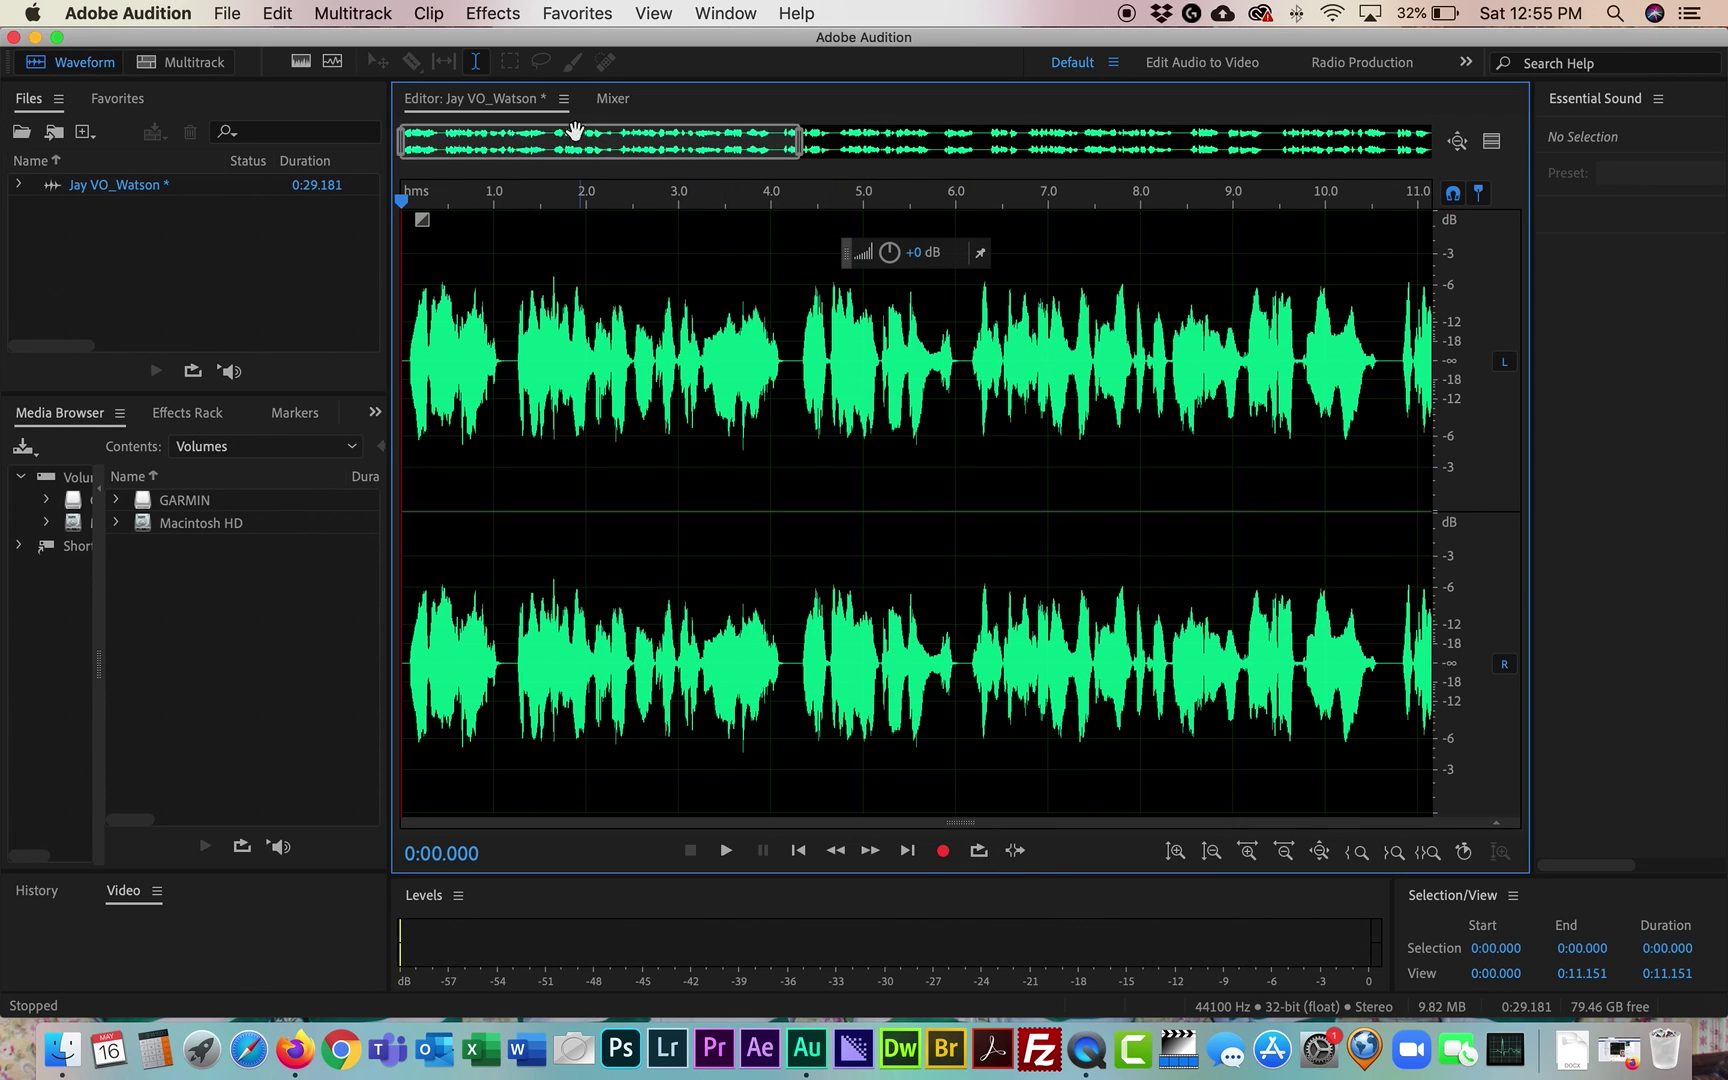
# Normalize the whole recording to 100%, treating all channels equally.
pyautogui.click(505, 14)
pyautogui.moveTo(541, 296)
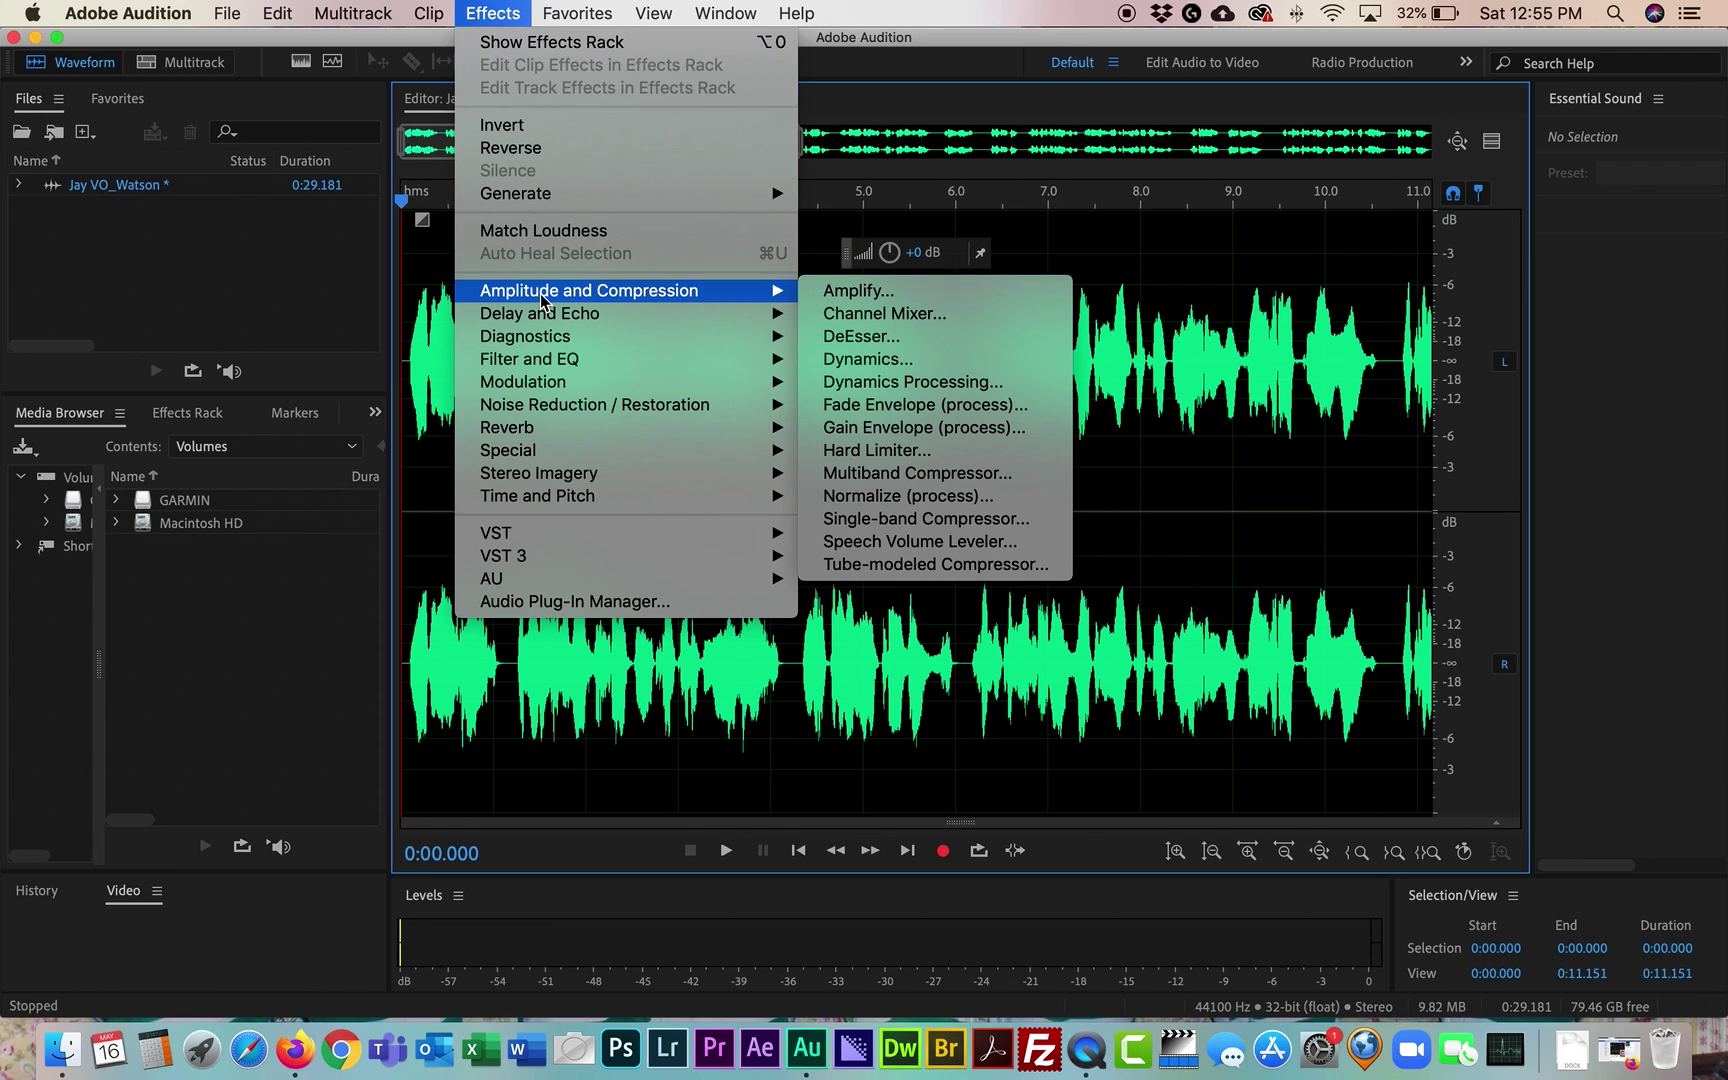
pyautogui.click(881, 496)
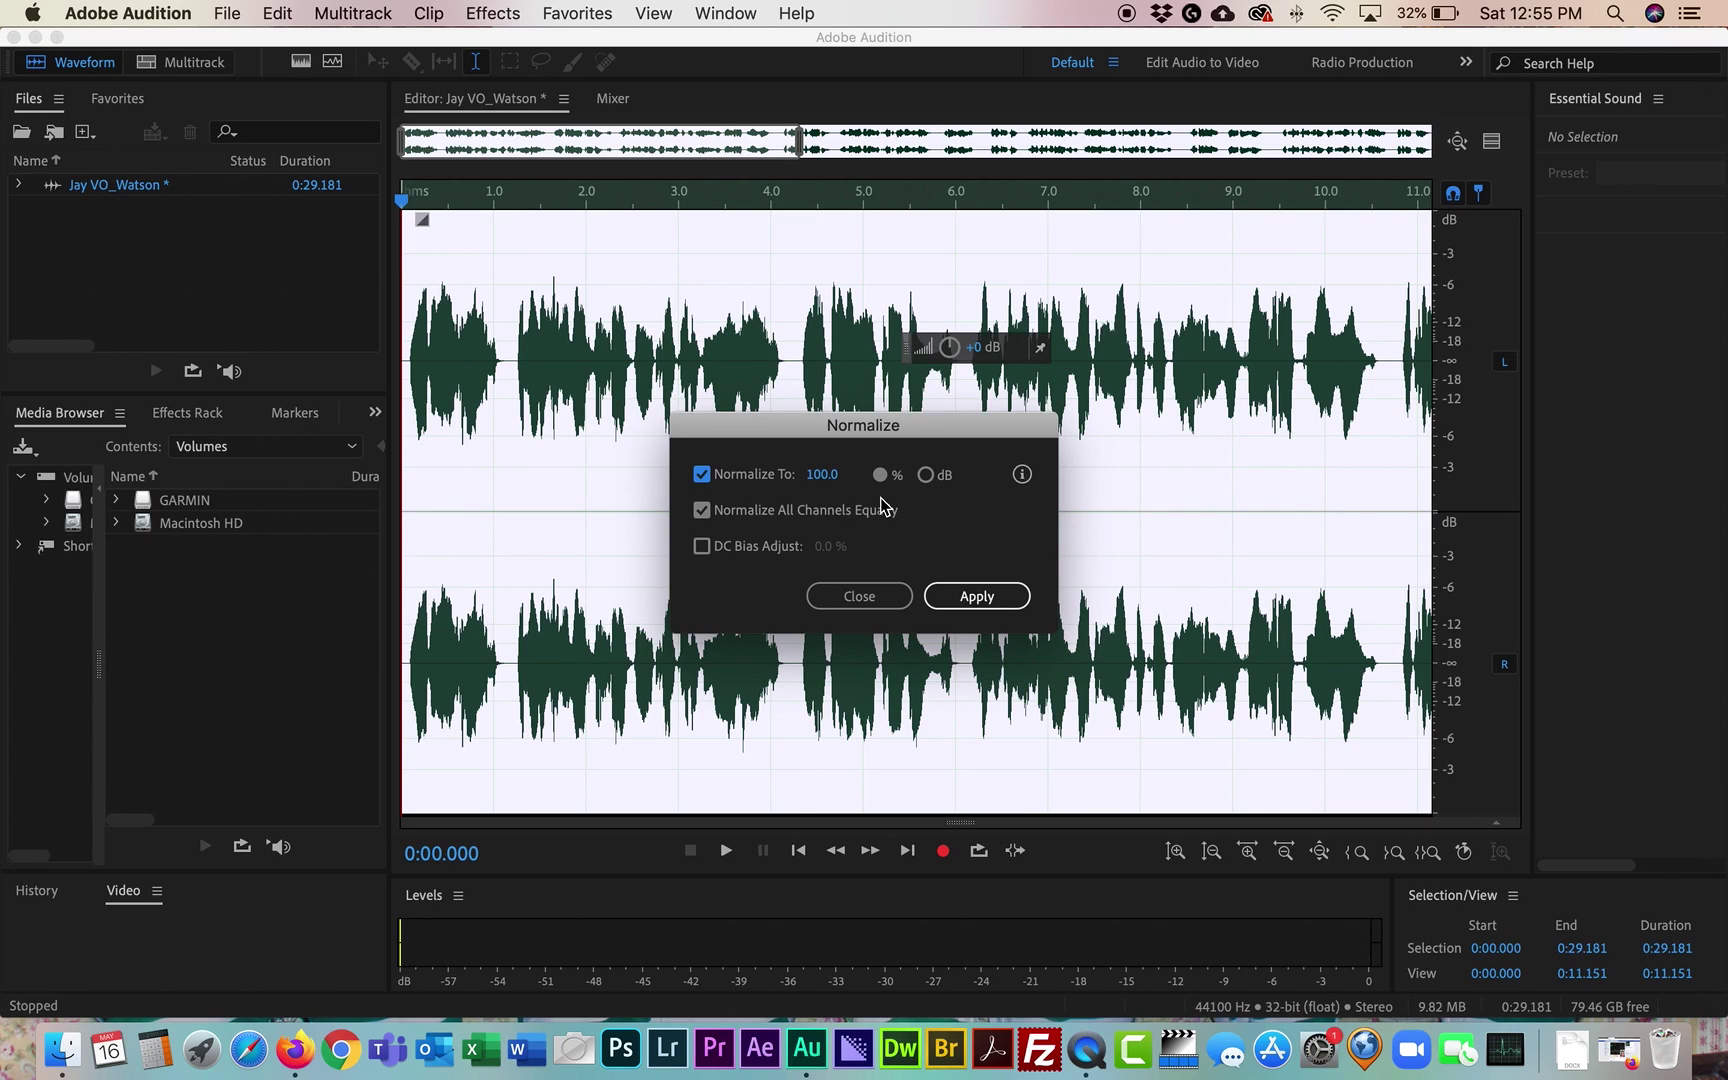
pyautogui.click(973, 596)
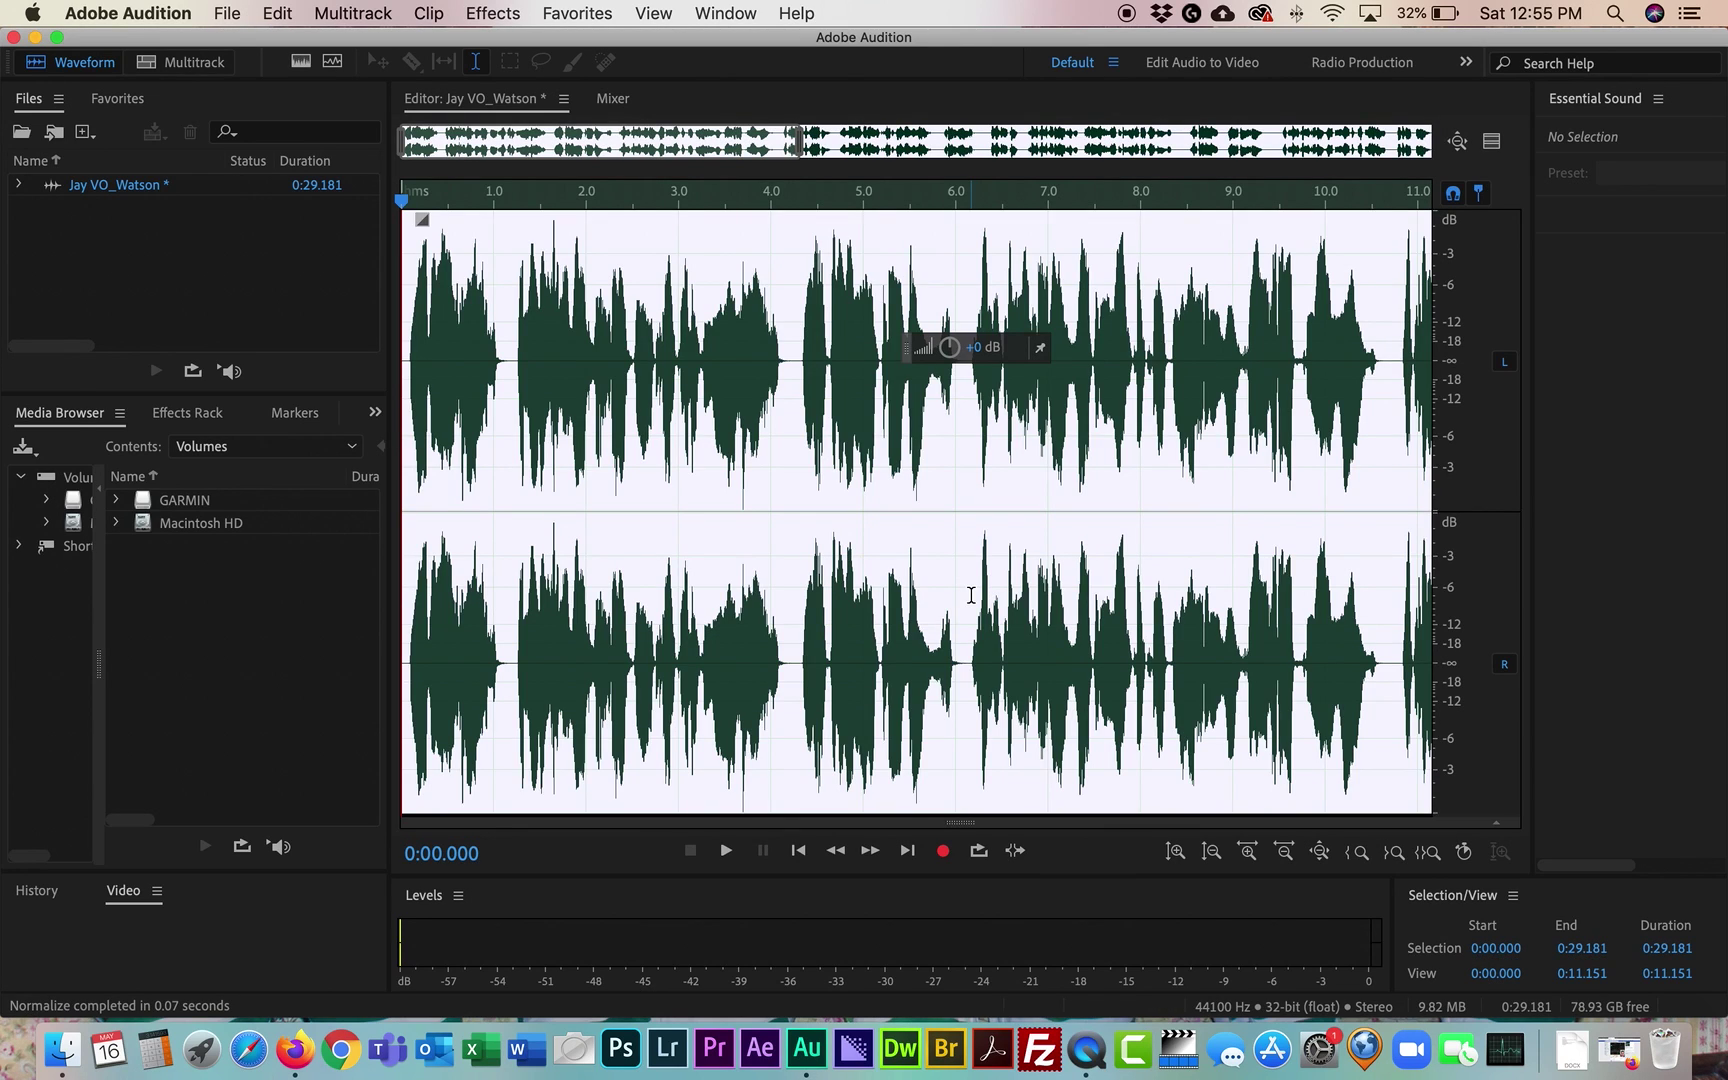
# Play the opening of the normalized voice-over and clear the selection of the whole waveform.
pyautogui.press('space')
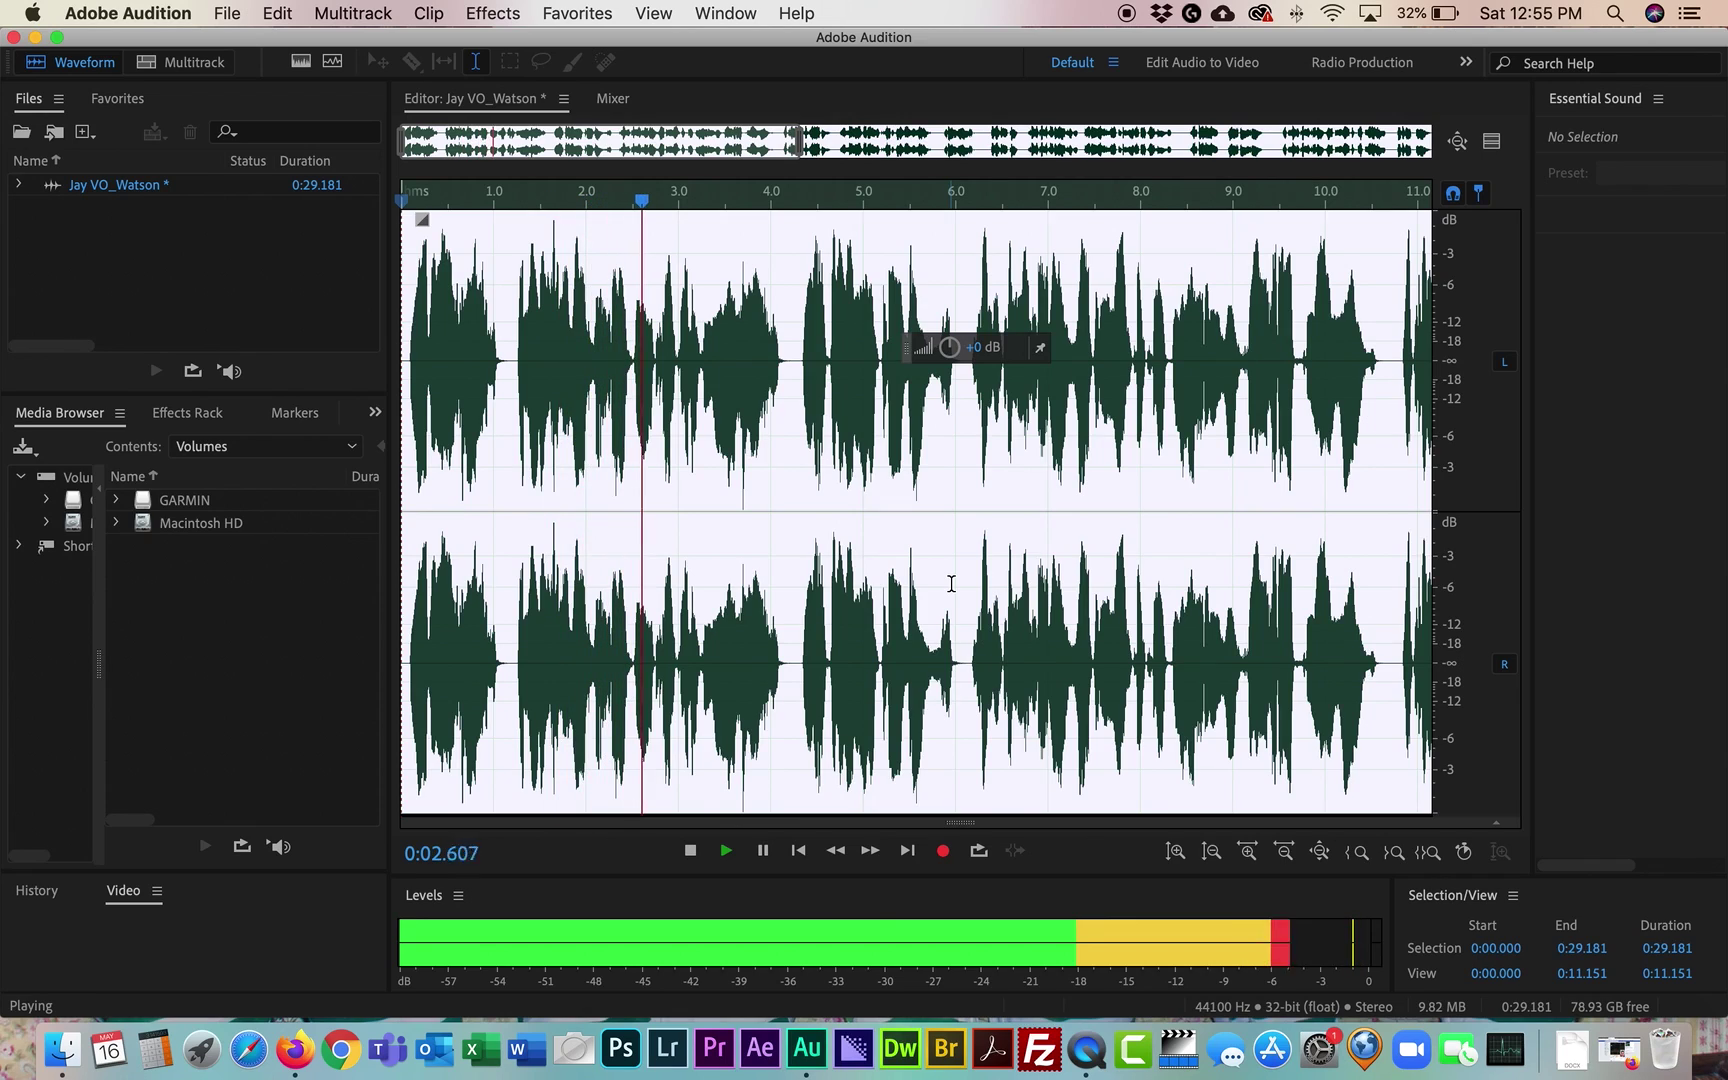
pyautogui.press('space')
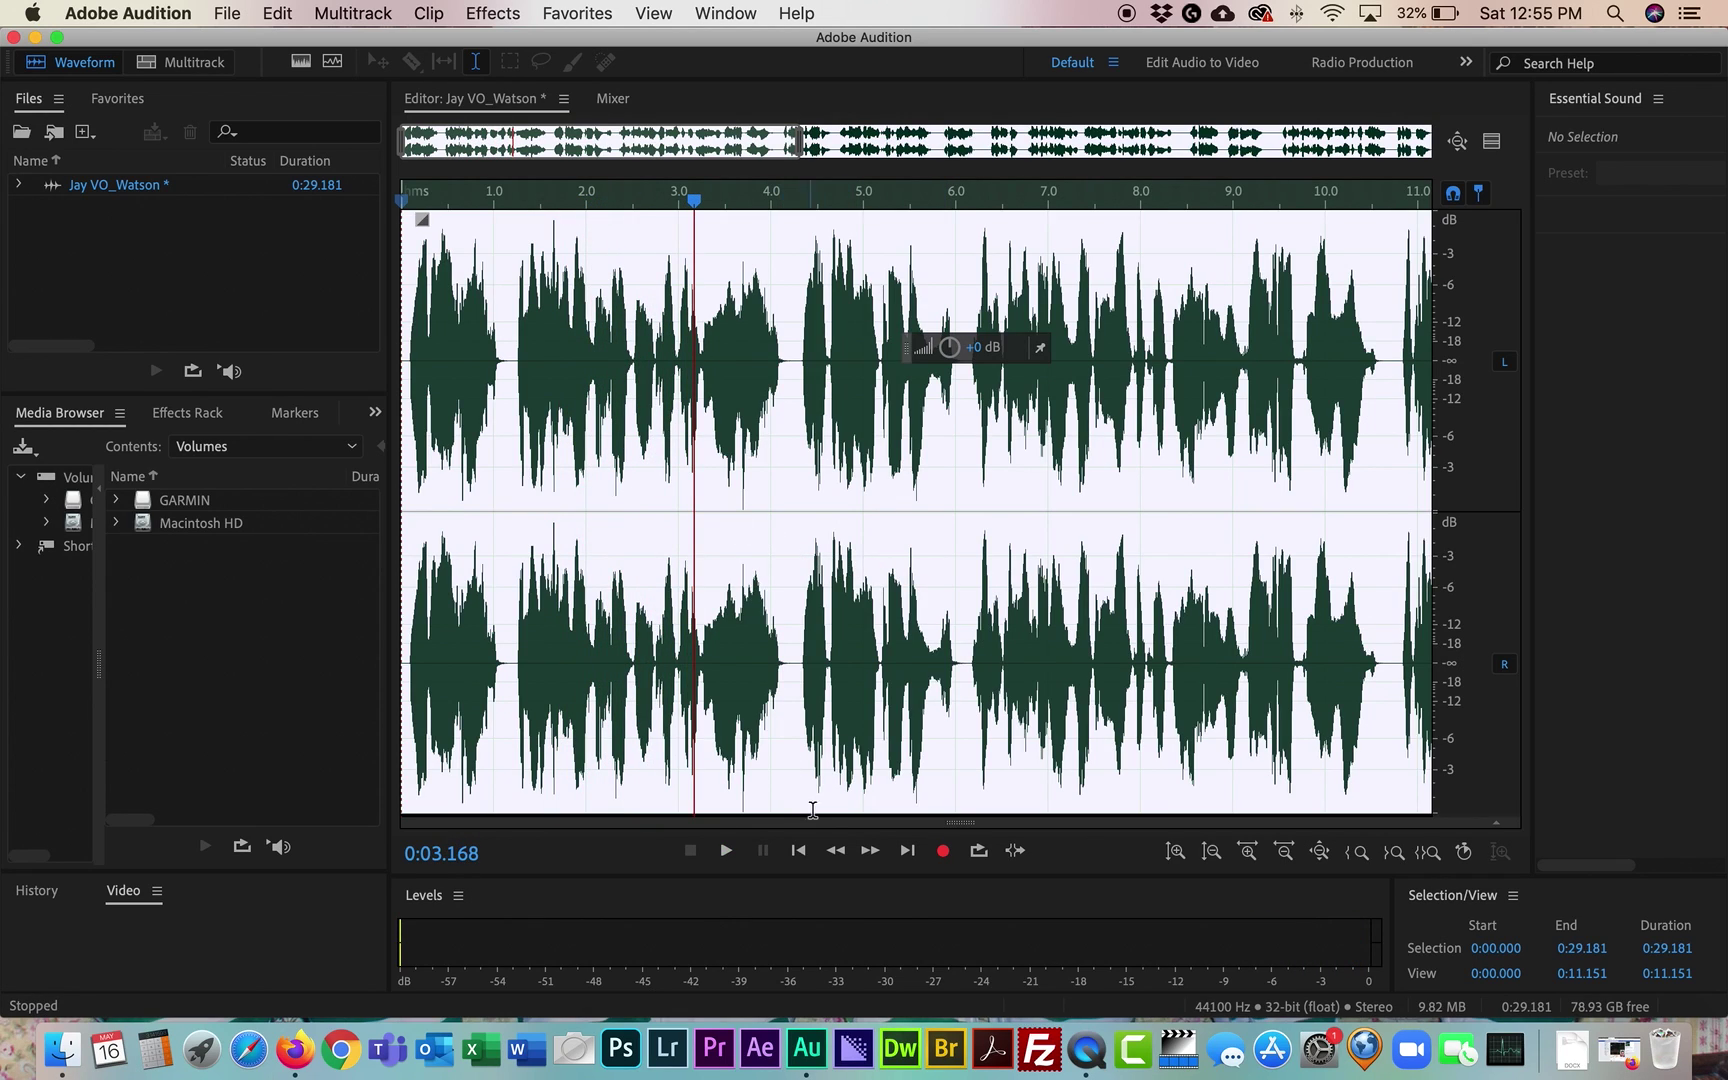
pyautogui.click(798, 850)
pyautogui.click(627, 592)
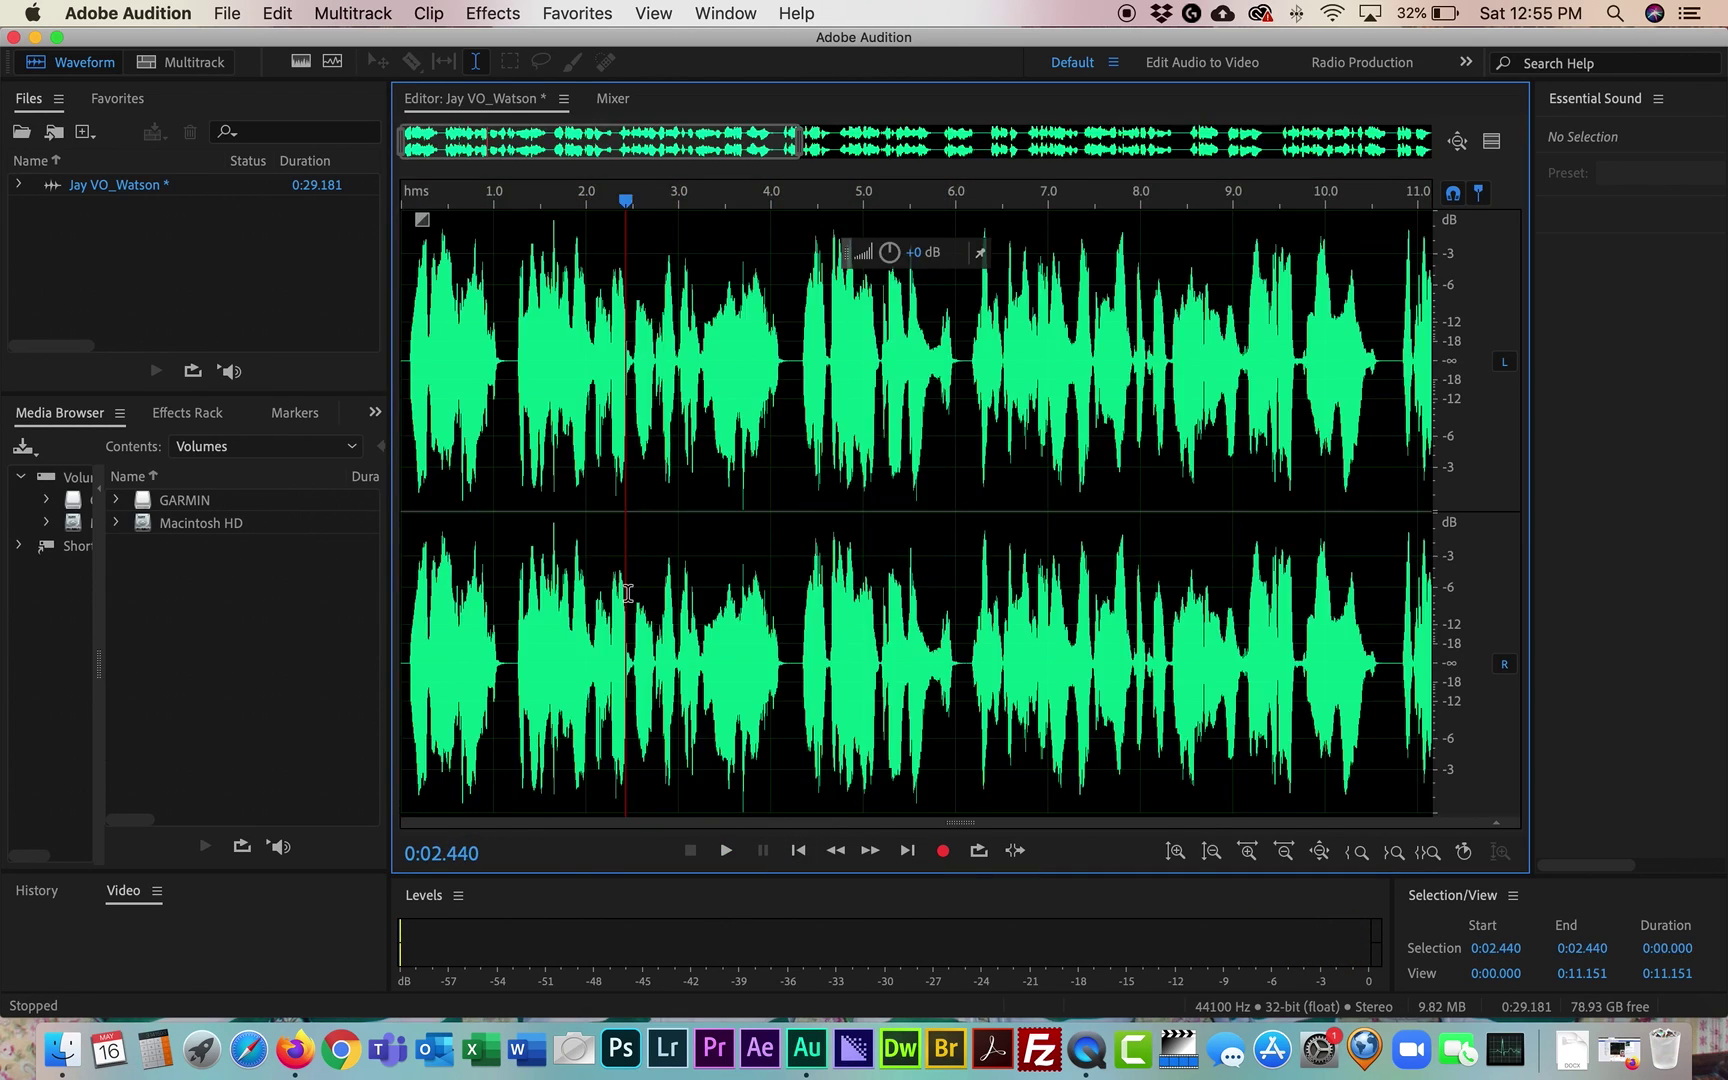
# Save the voice-over as Jay VO_Watson.wav in the Watson Realty Corp folder, in Wave PCM format.
pyautogui.click(227, 18)
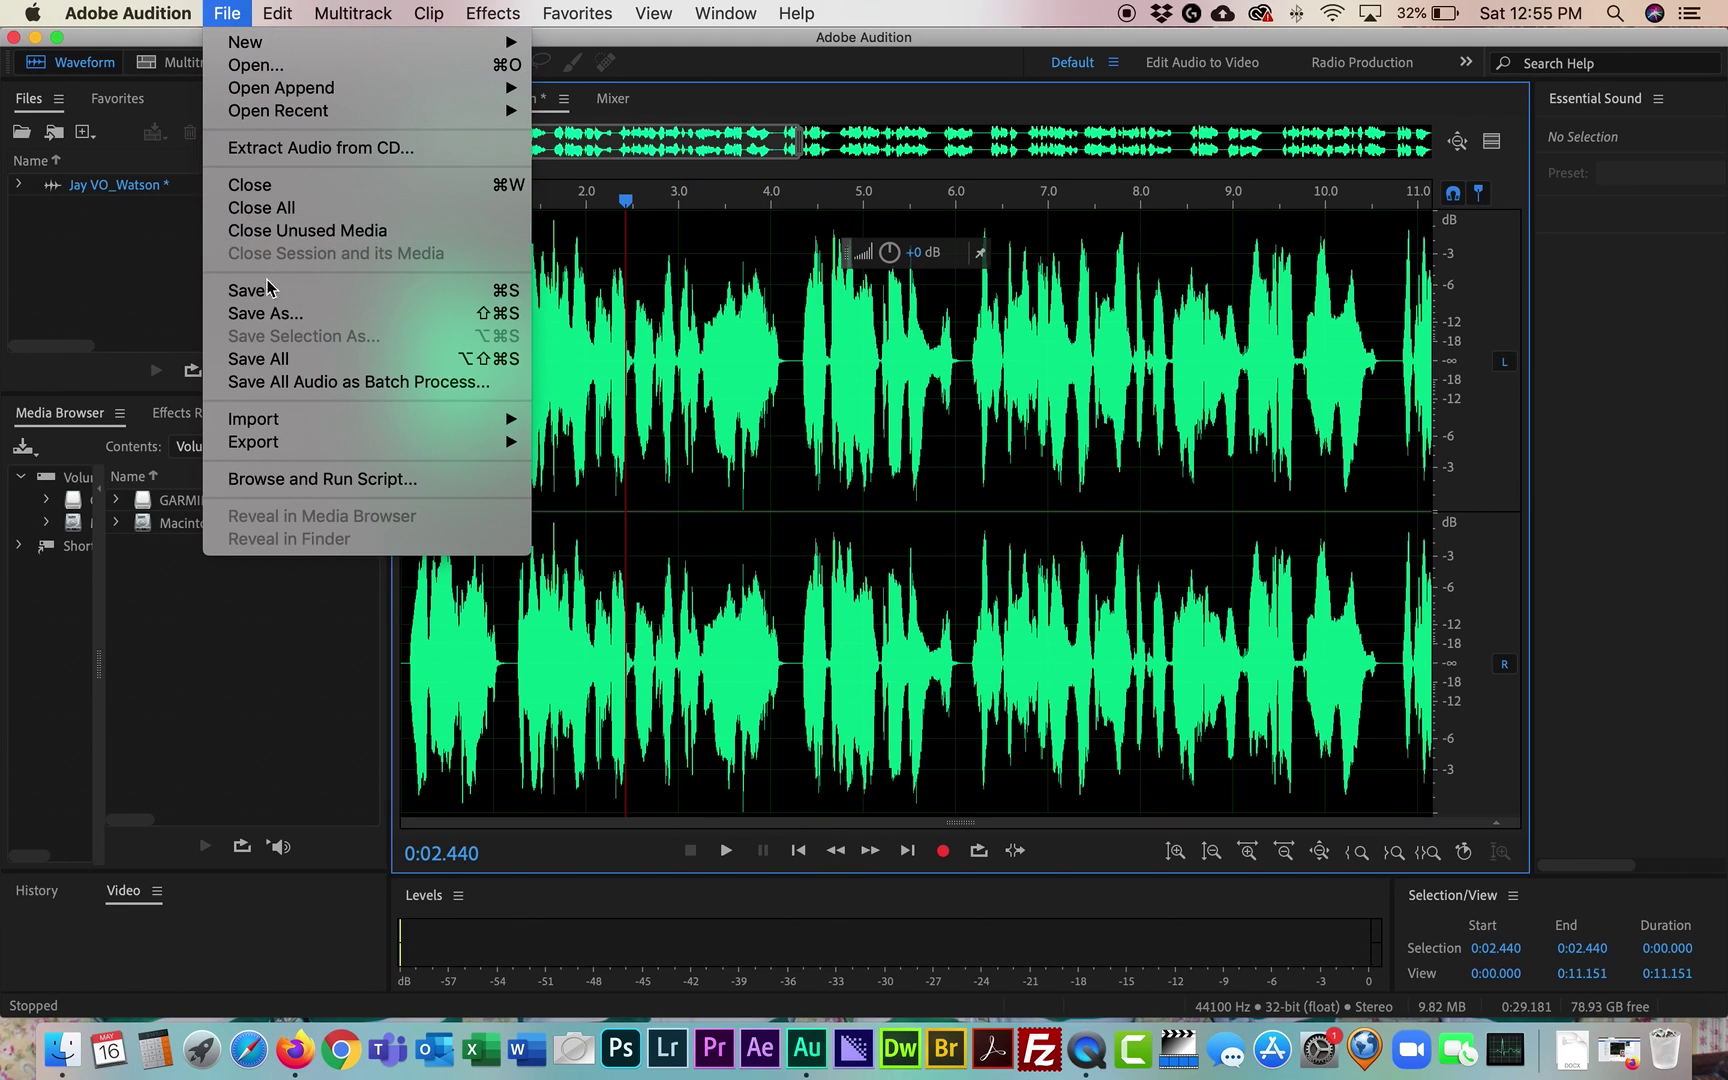
pyautogui.click(265, 314)
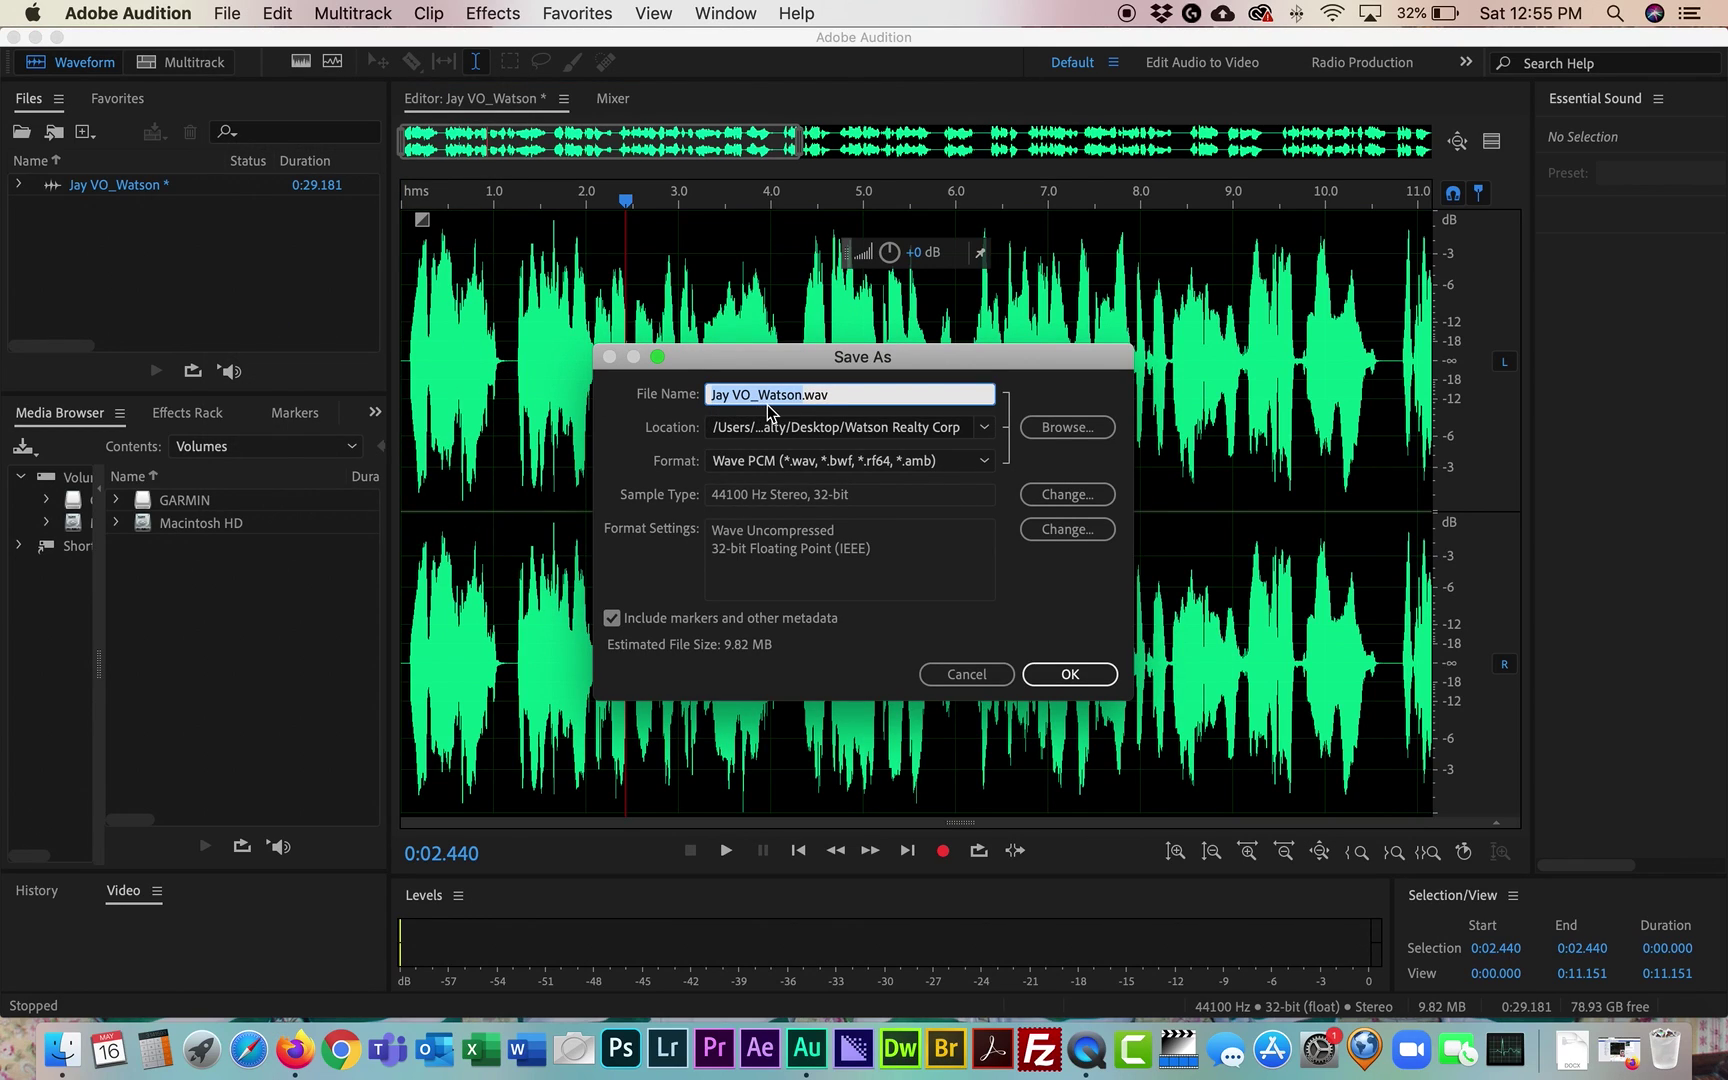
pyautogui.click(1066, 430)
pyautogui.click(1060, 436)
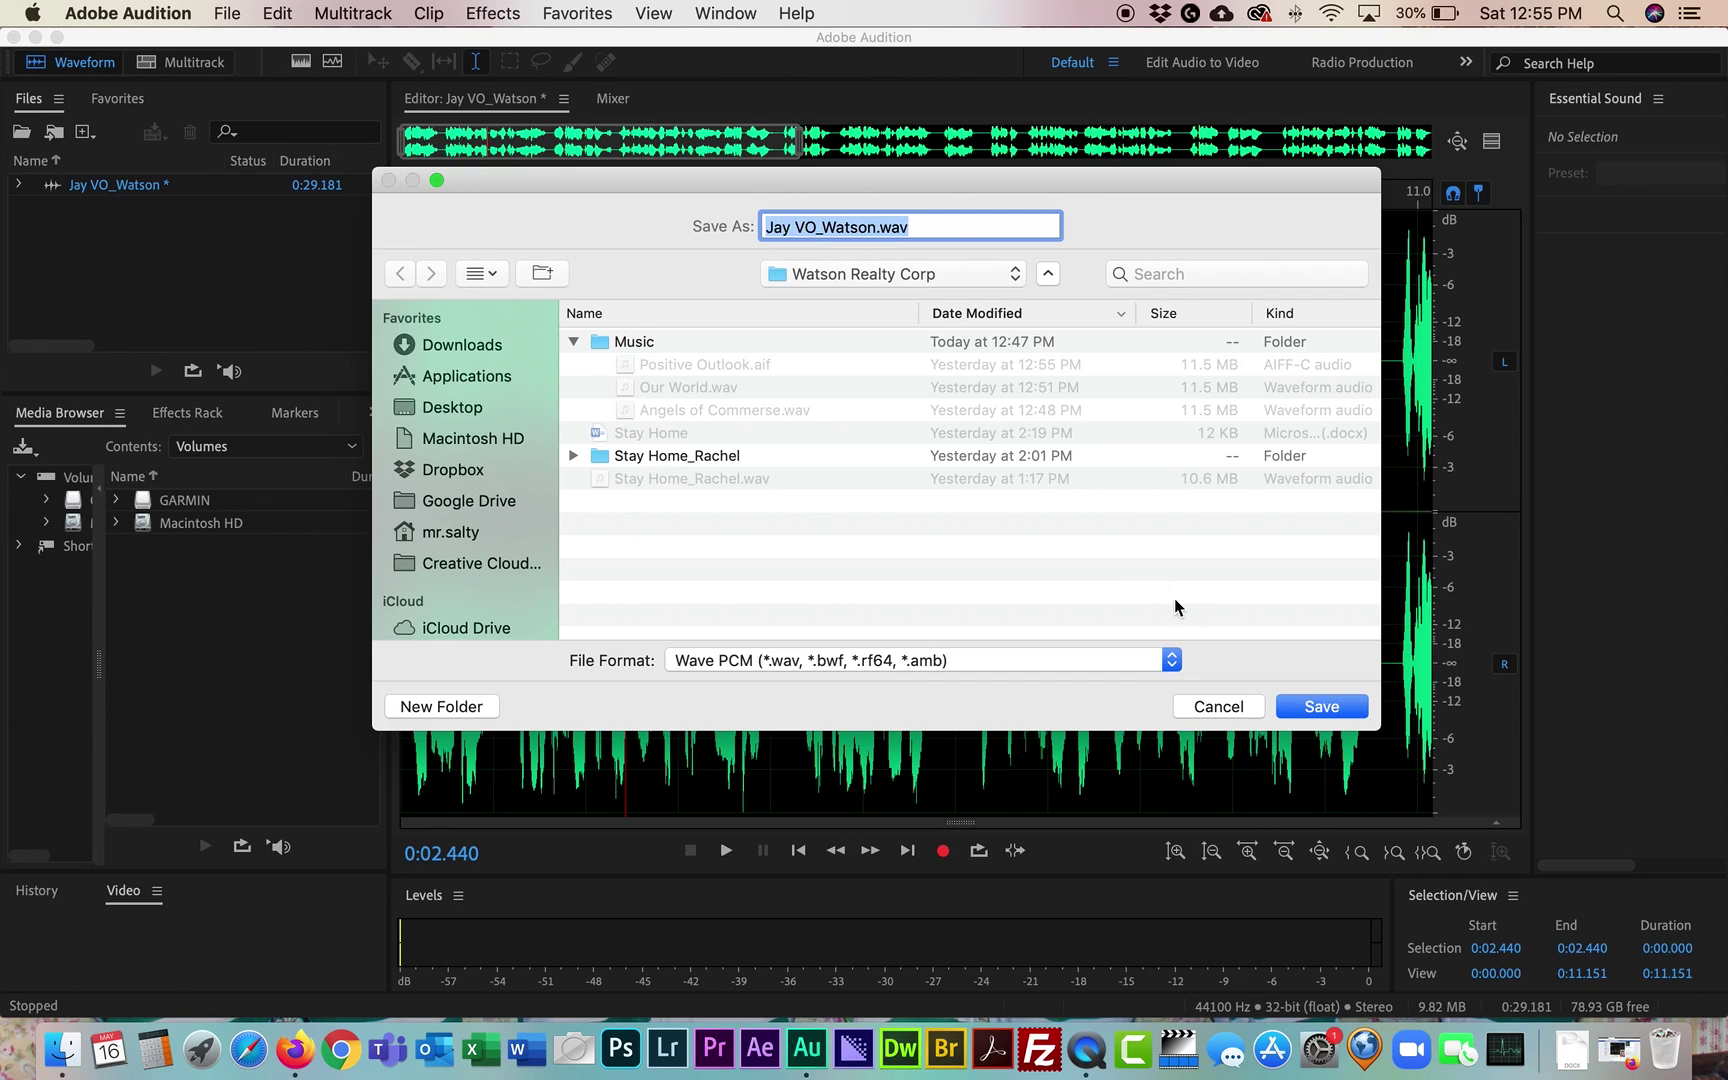
pyautogui.click(699, 663)
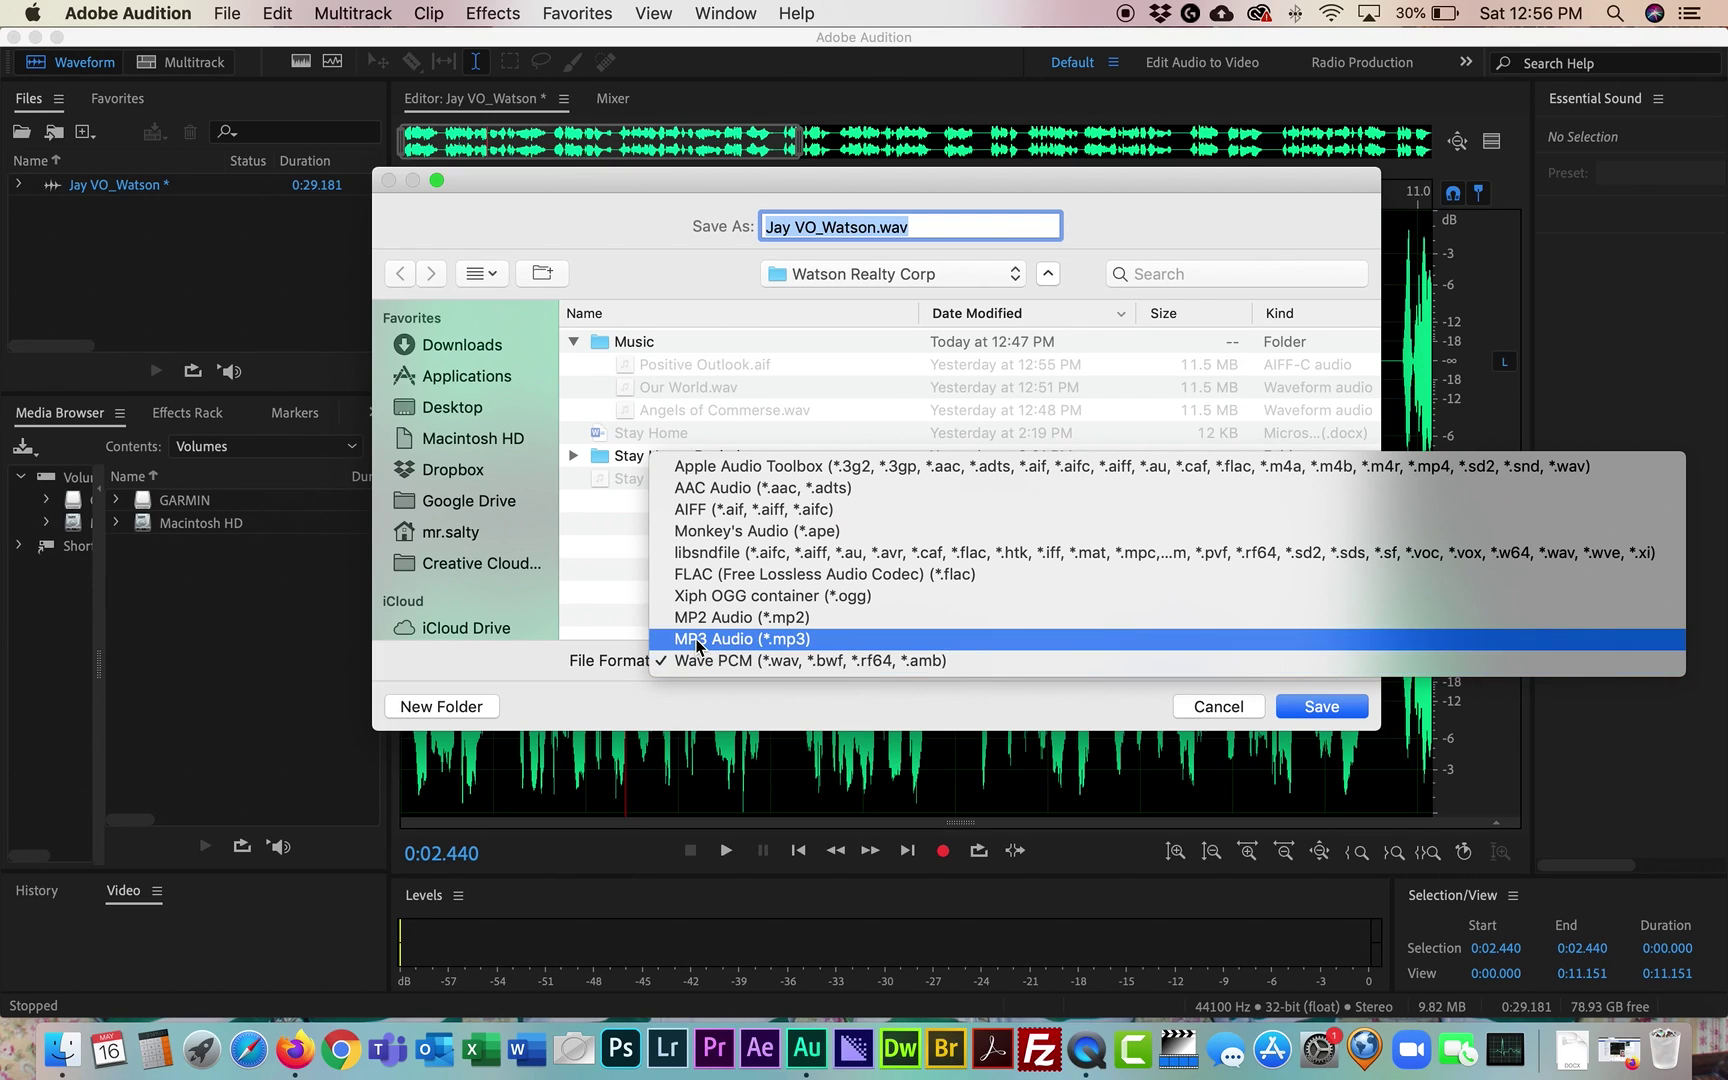
pyautogui.click(701, 698)
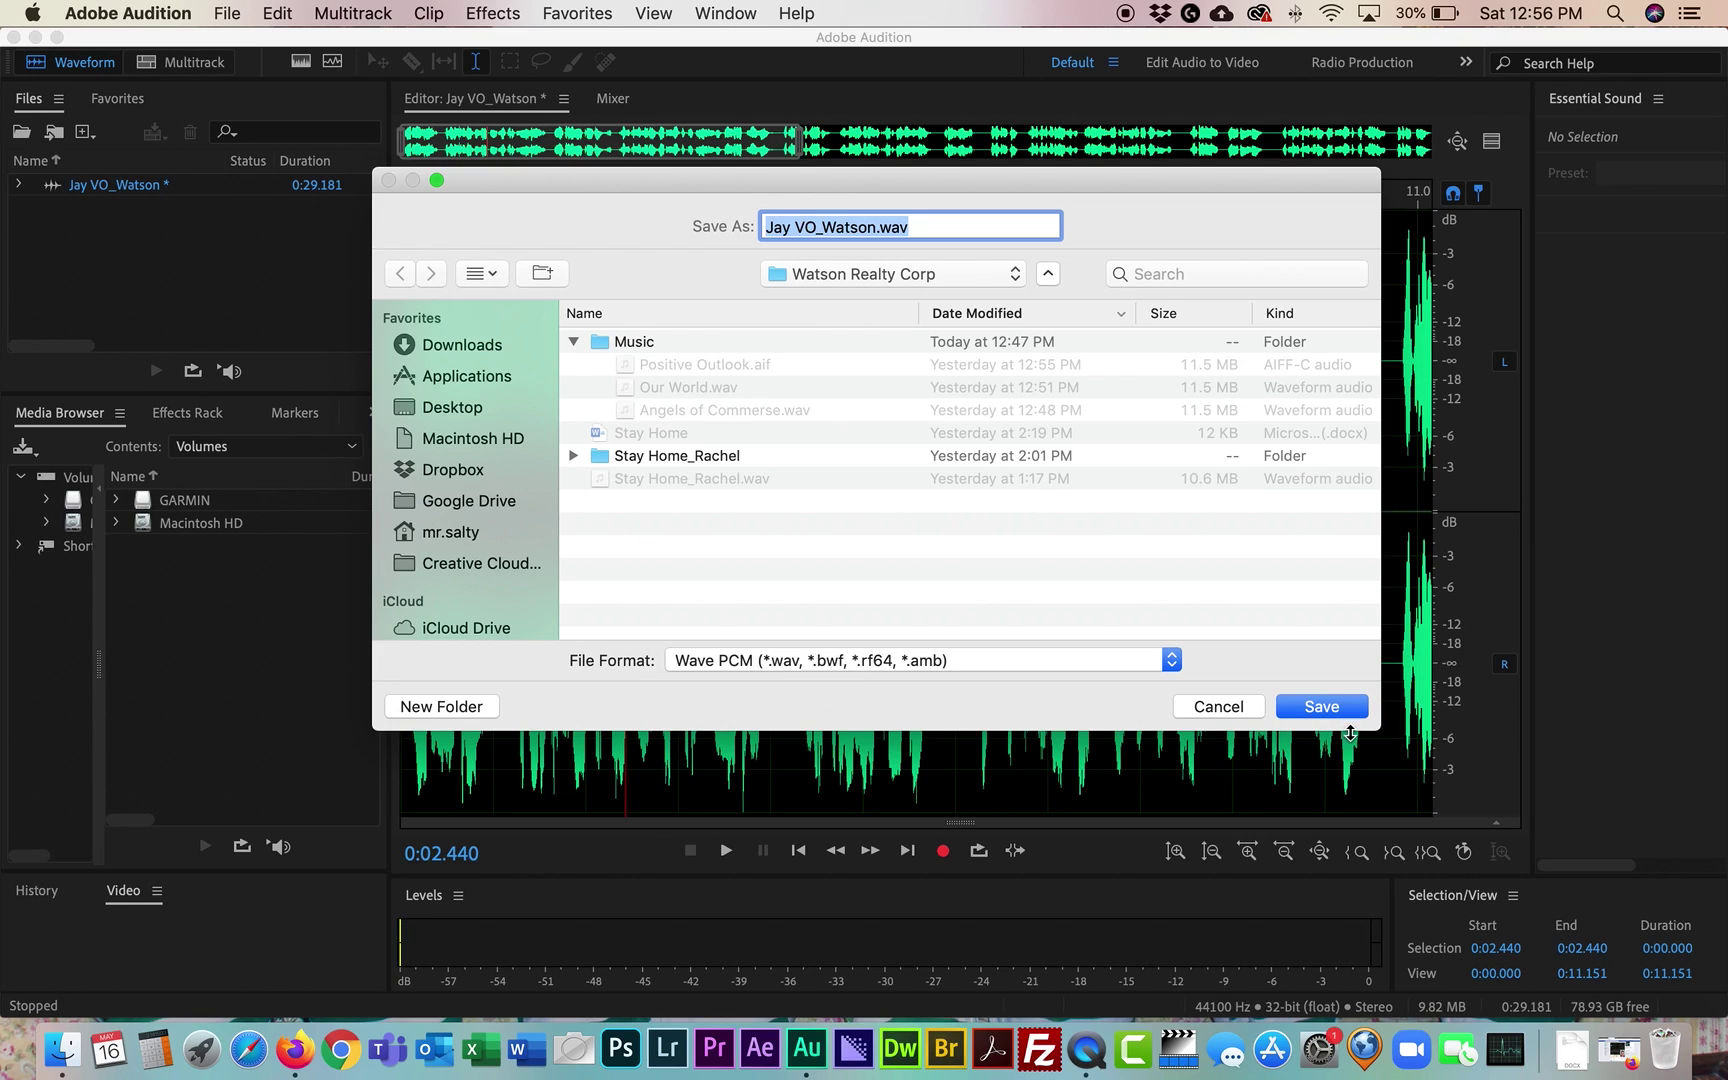
pyautogui.click(1320, 710)
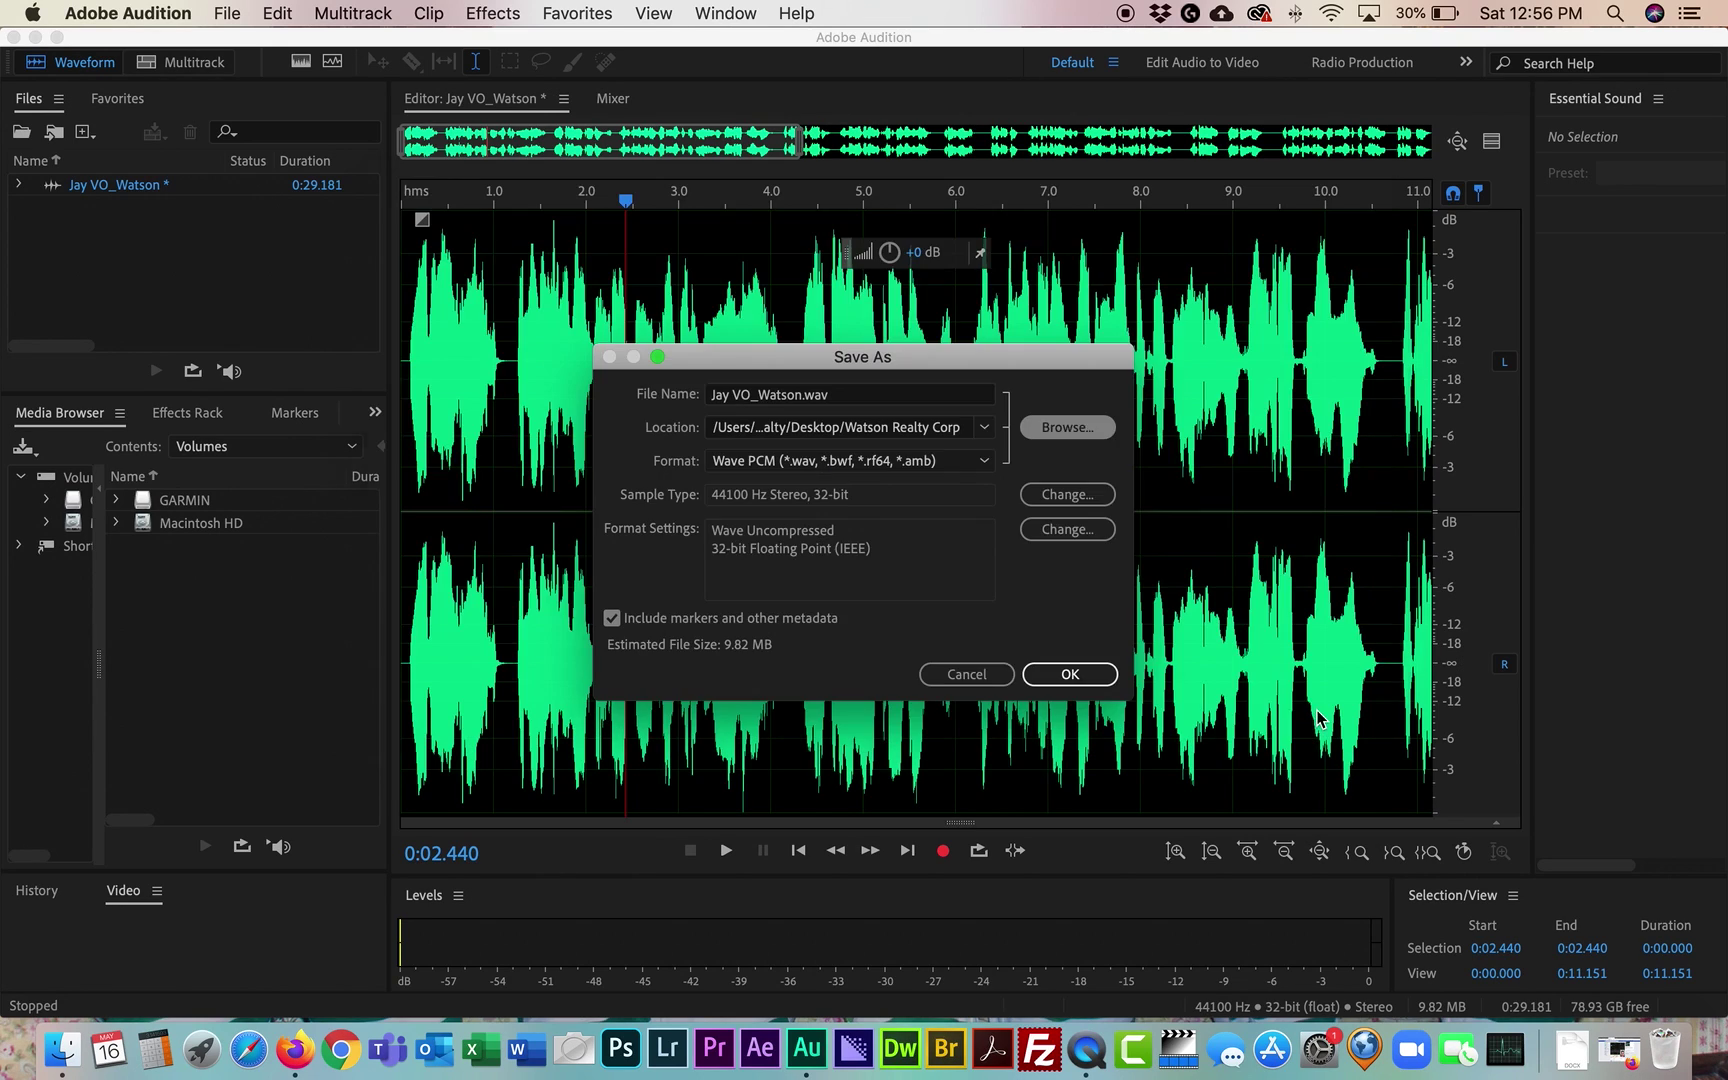
pyautogui.click(1062, 676)
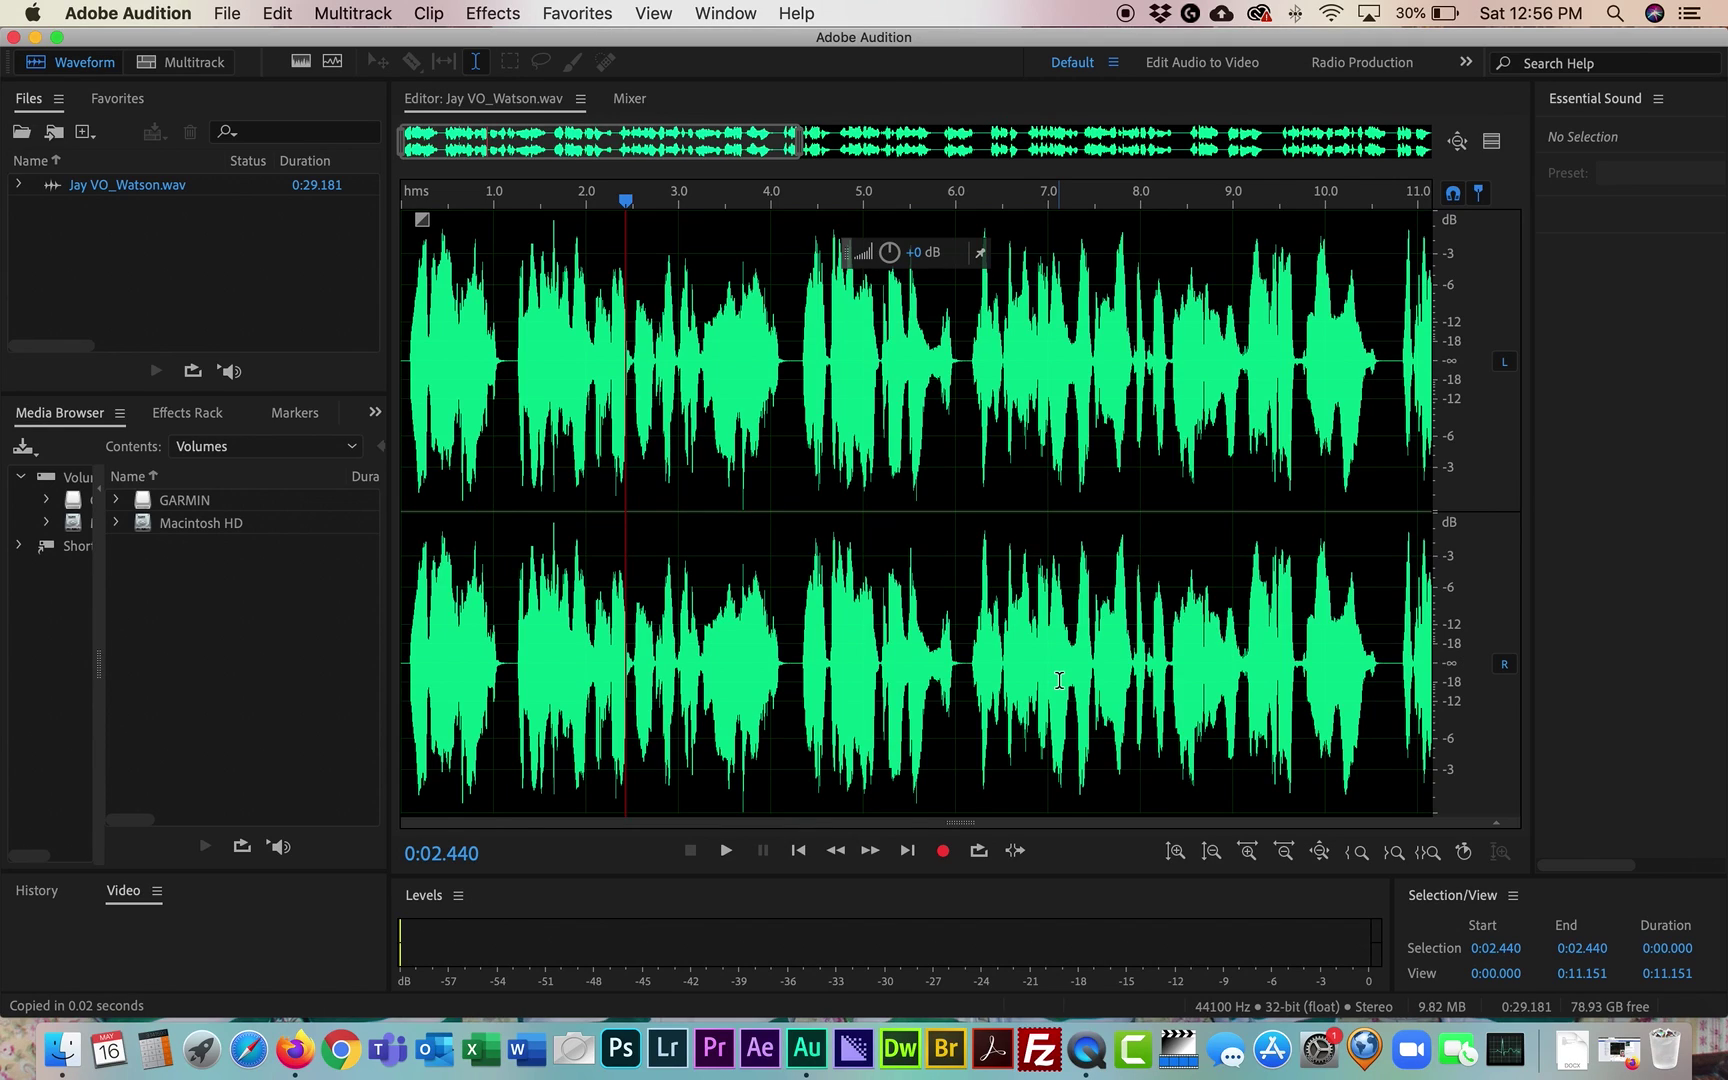
# Create a multitrack session named Watson in the Watson Realty Corp folder.
pyautogui.click(162, 68)
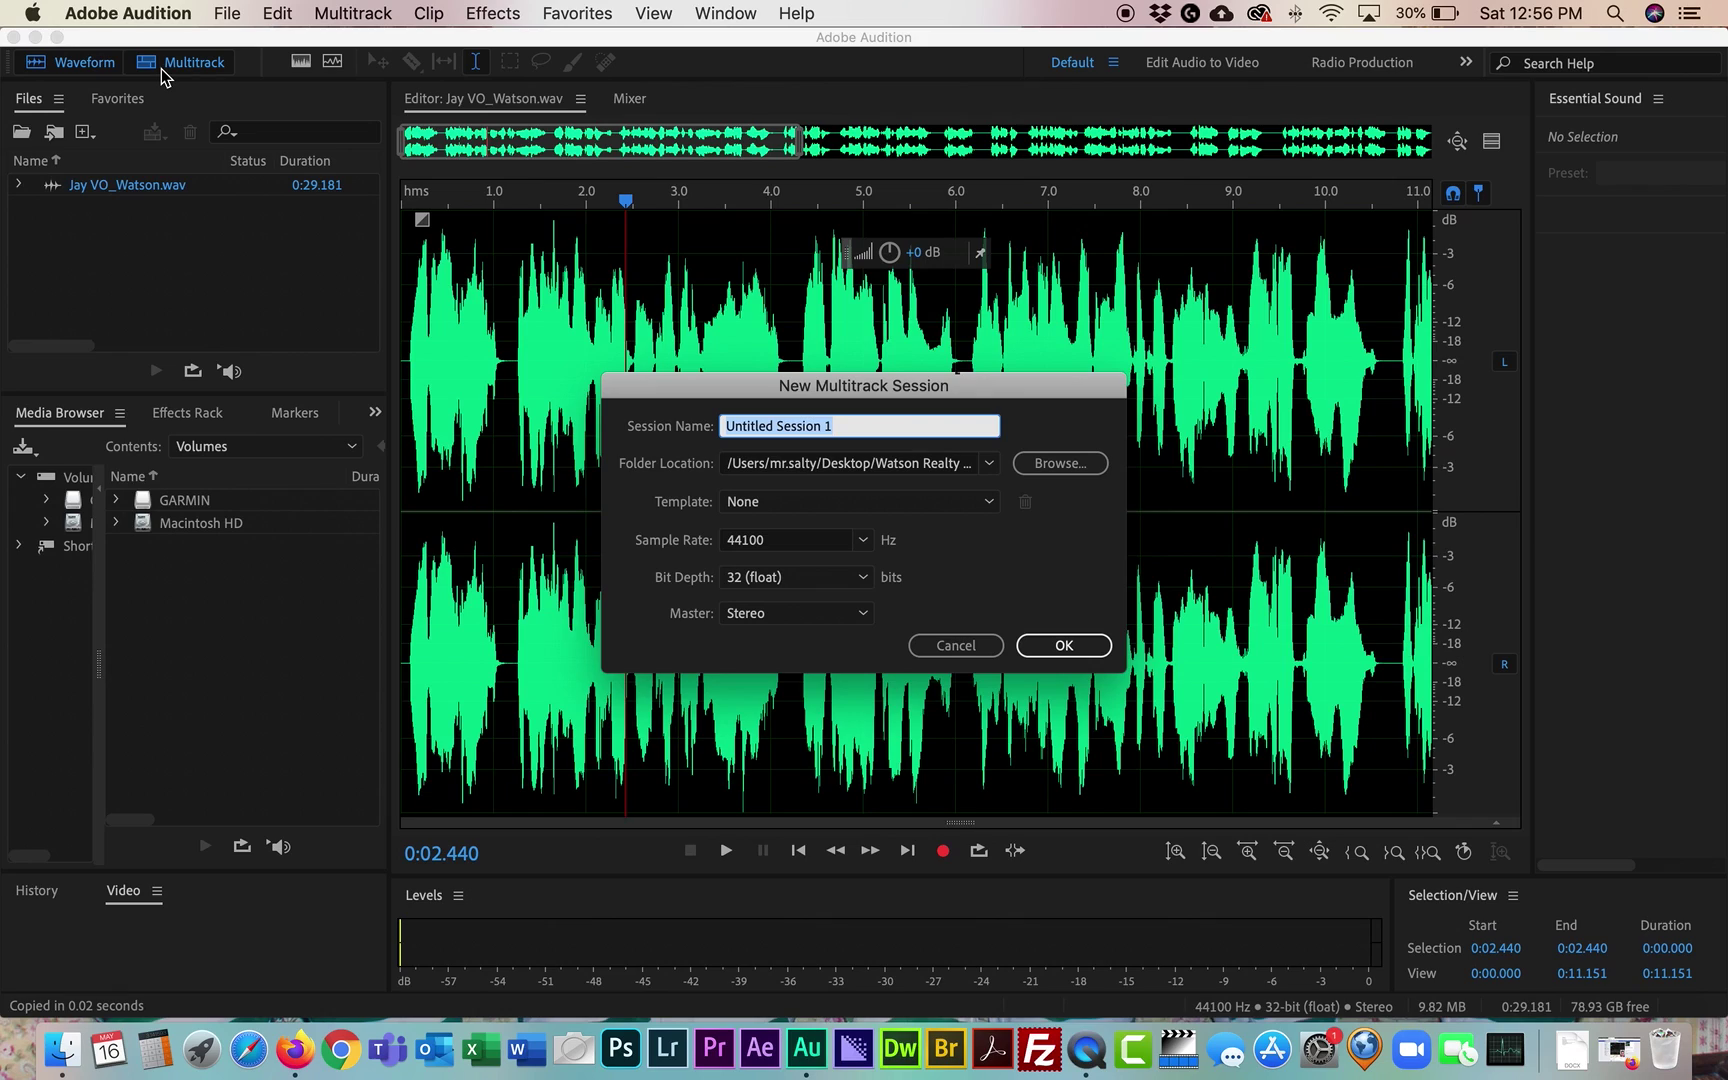
pyautogui.write('Watson')
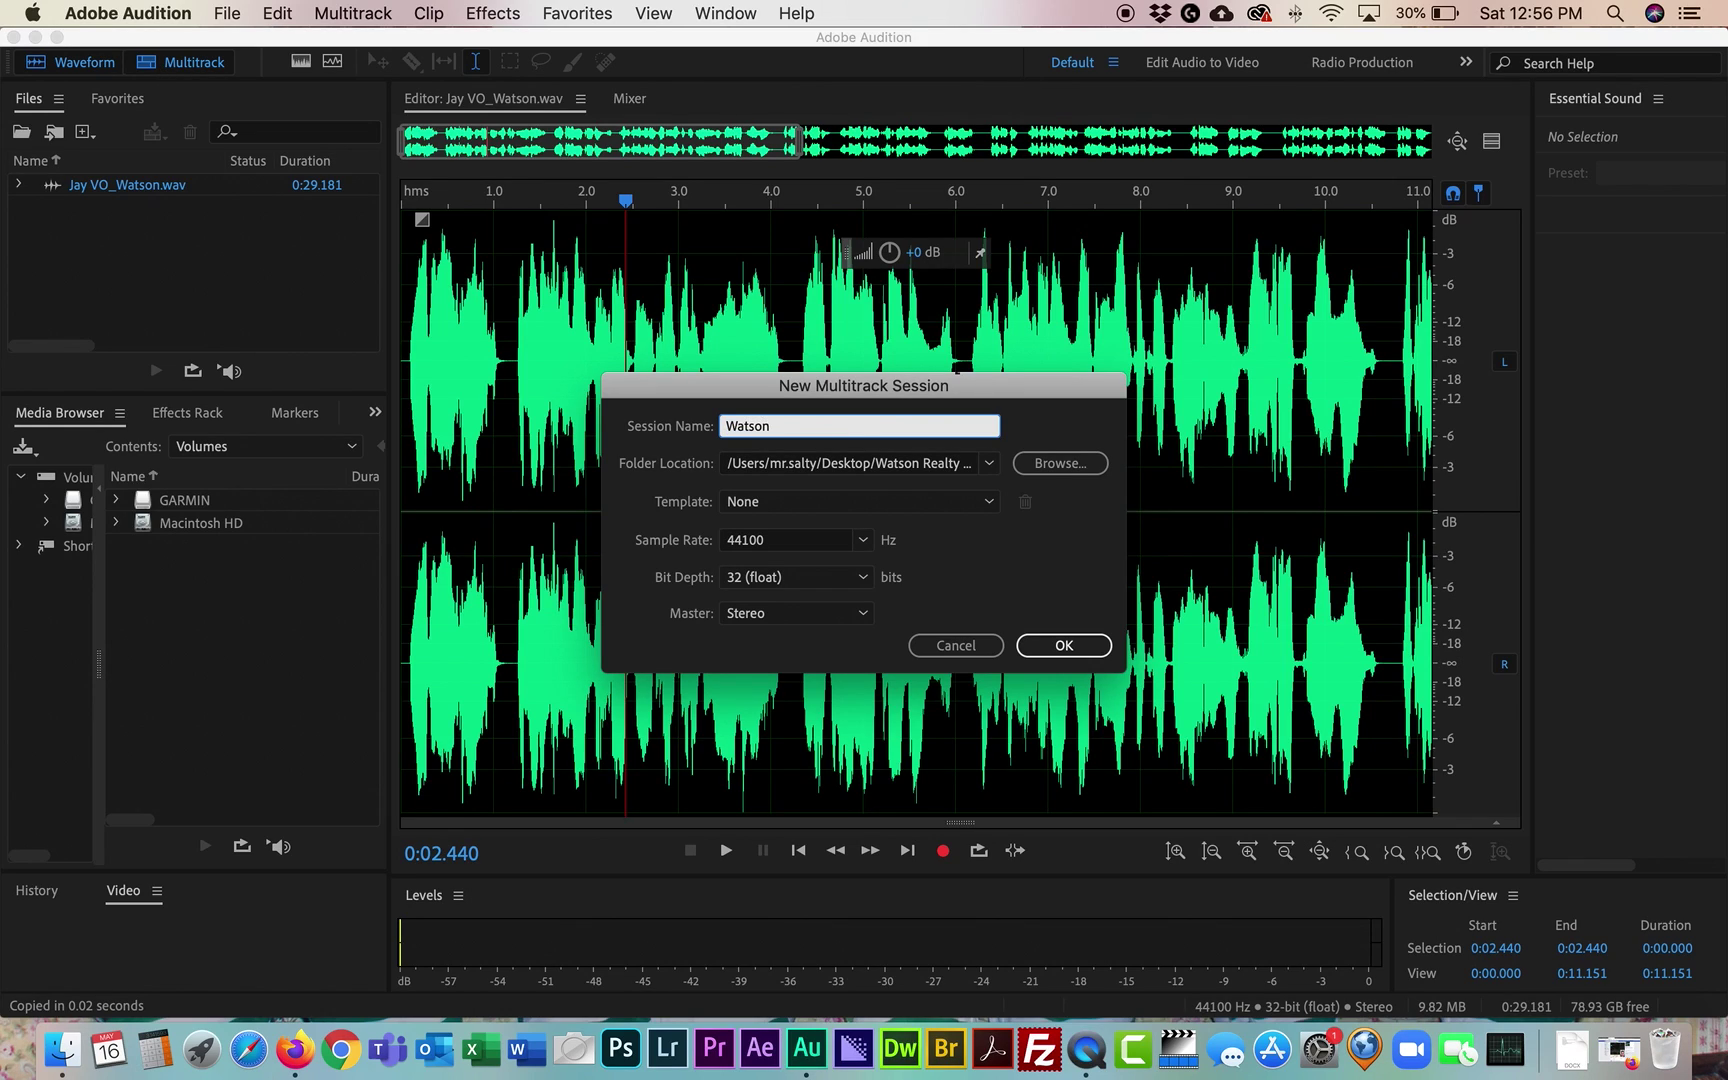
pyautogui.click(1049, 468)
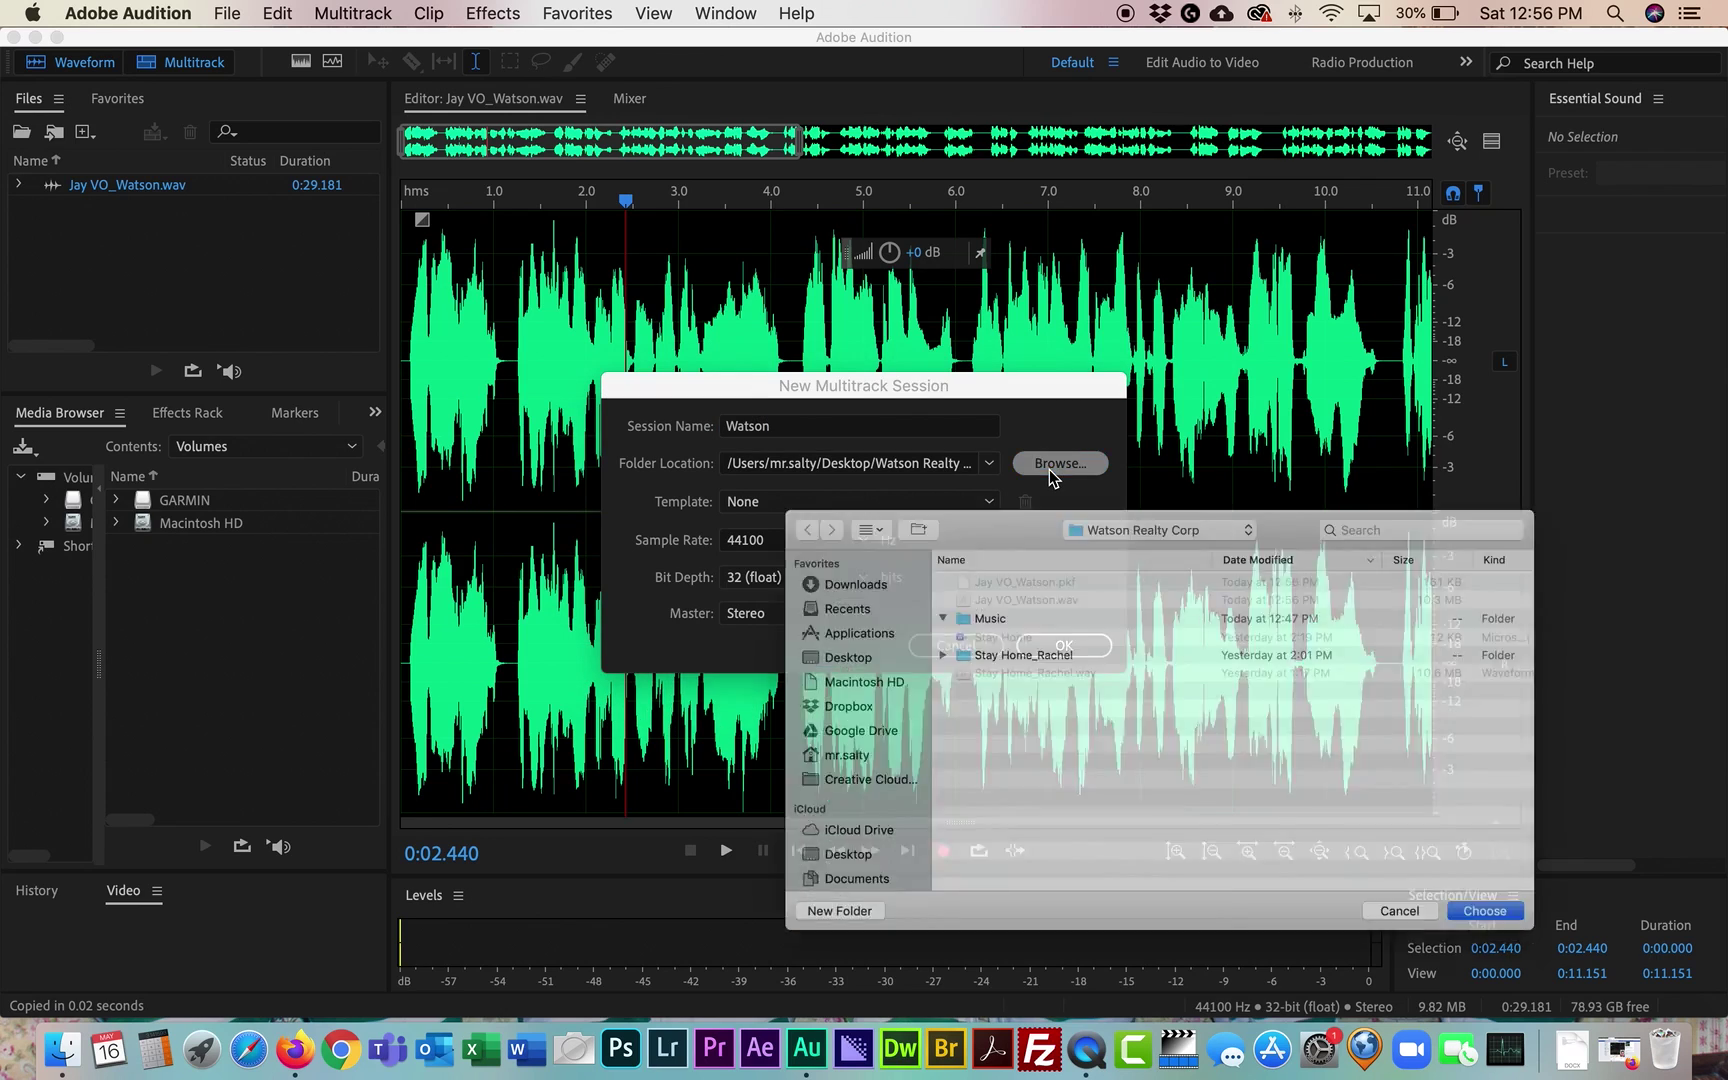
pyautogui.moveTo(952, 466); pyautogui.dragTo(818, 314)
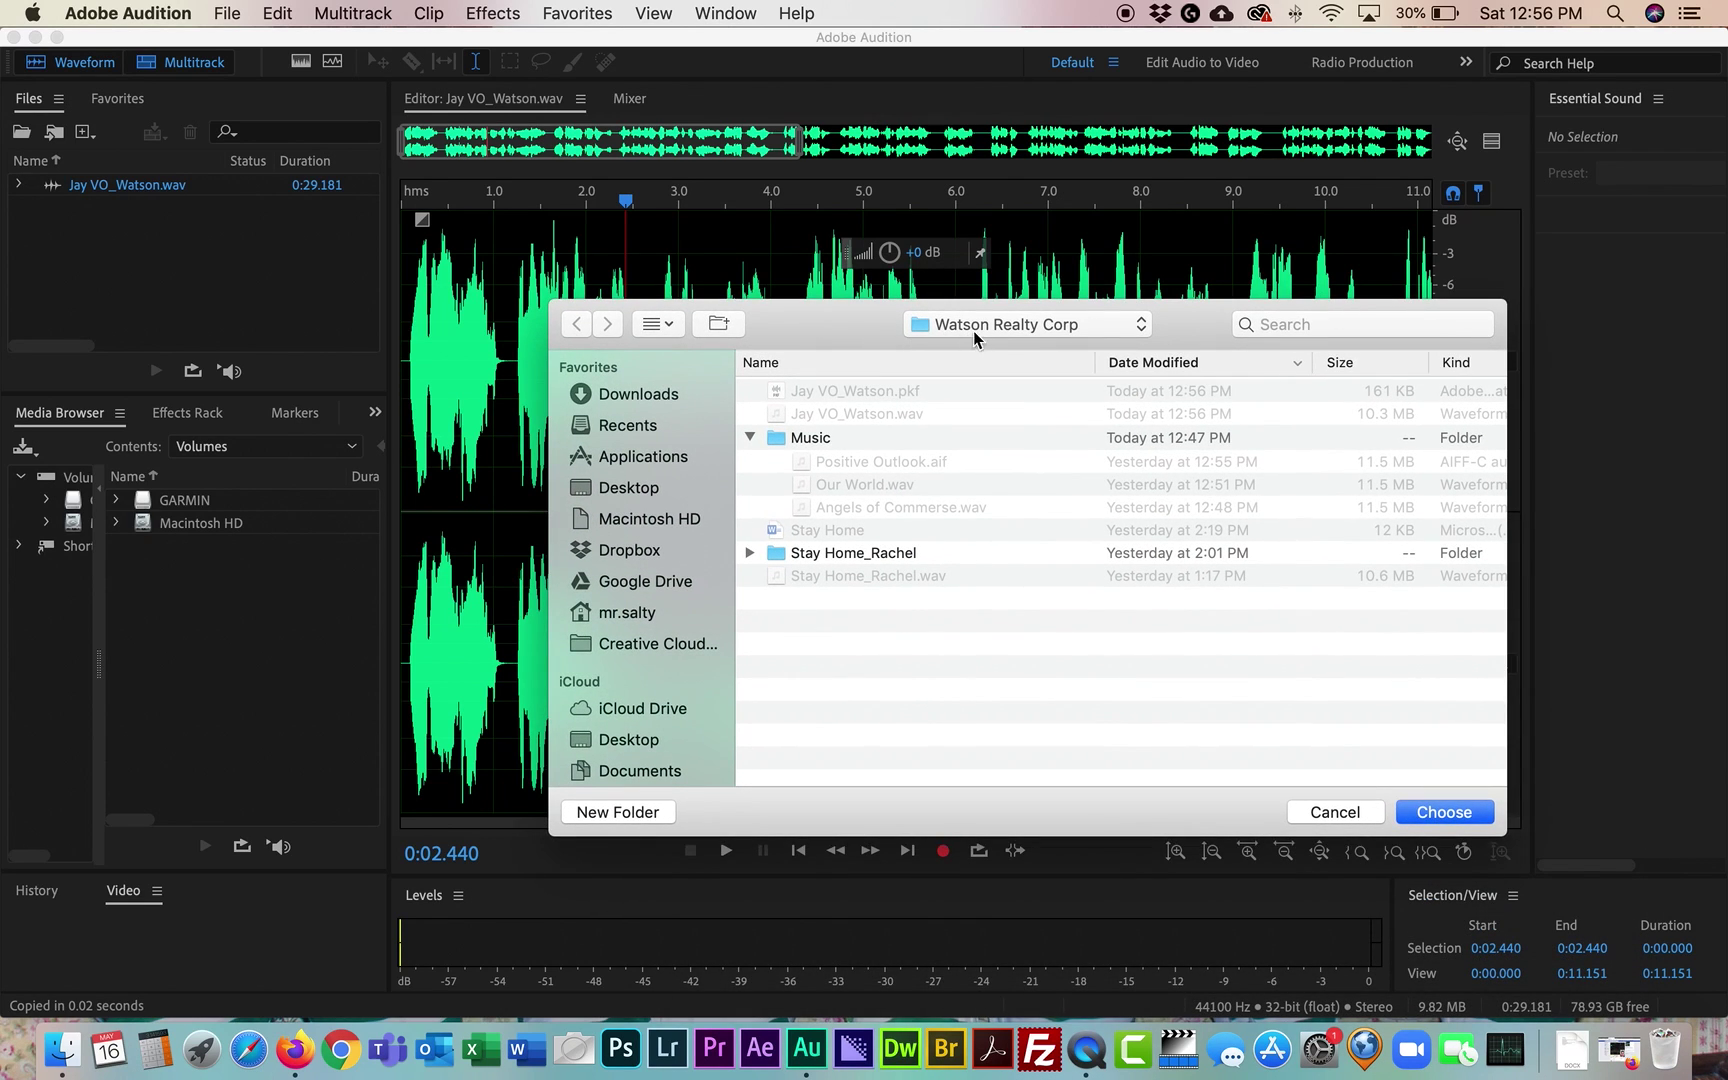
pyautogui.click(1436, 815)
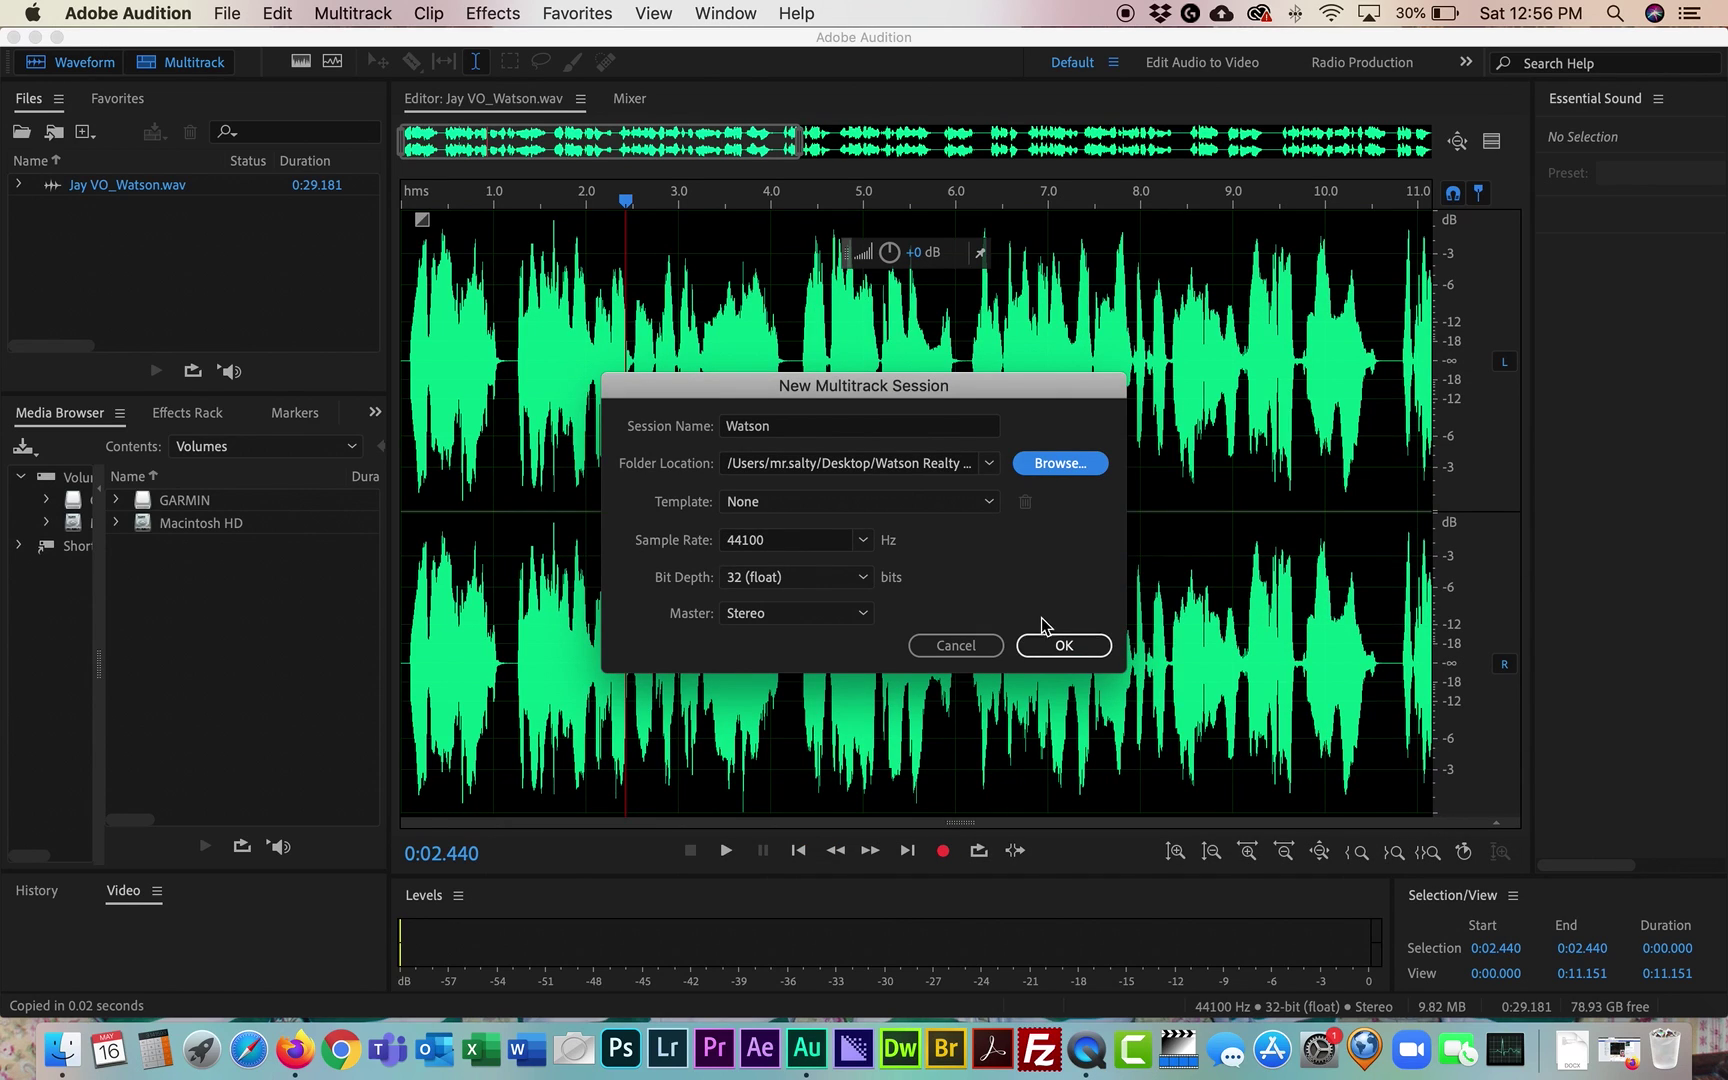
pyautogui.click(1063, 645)
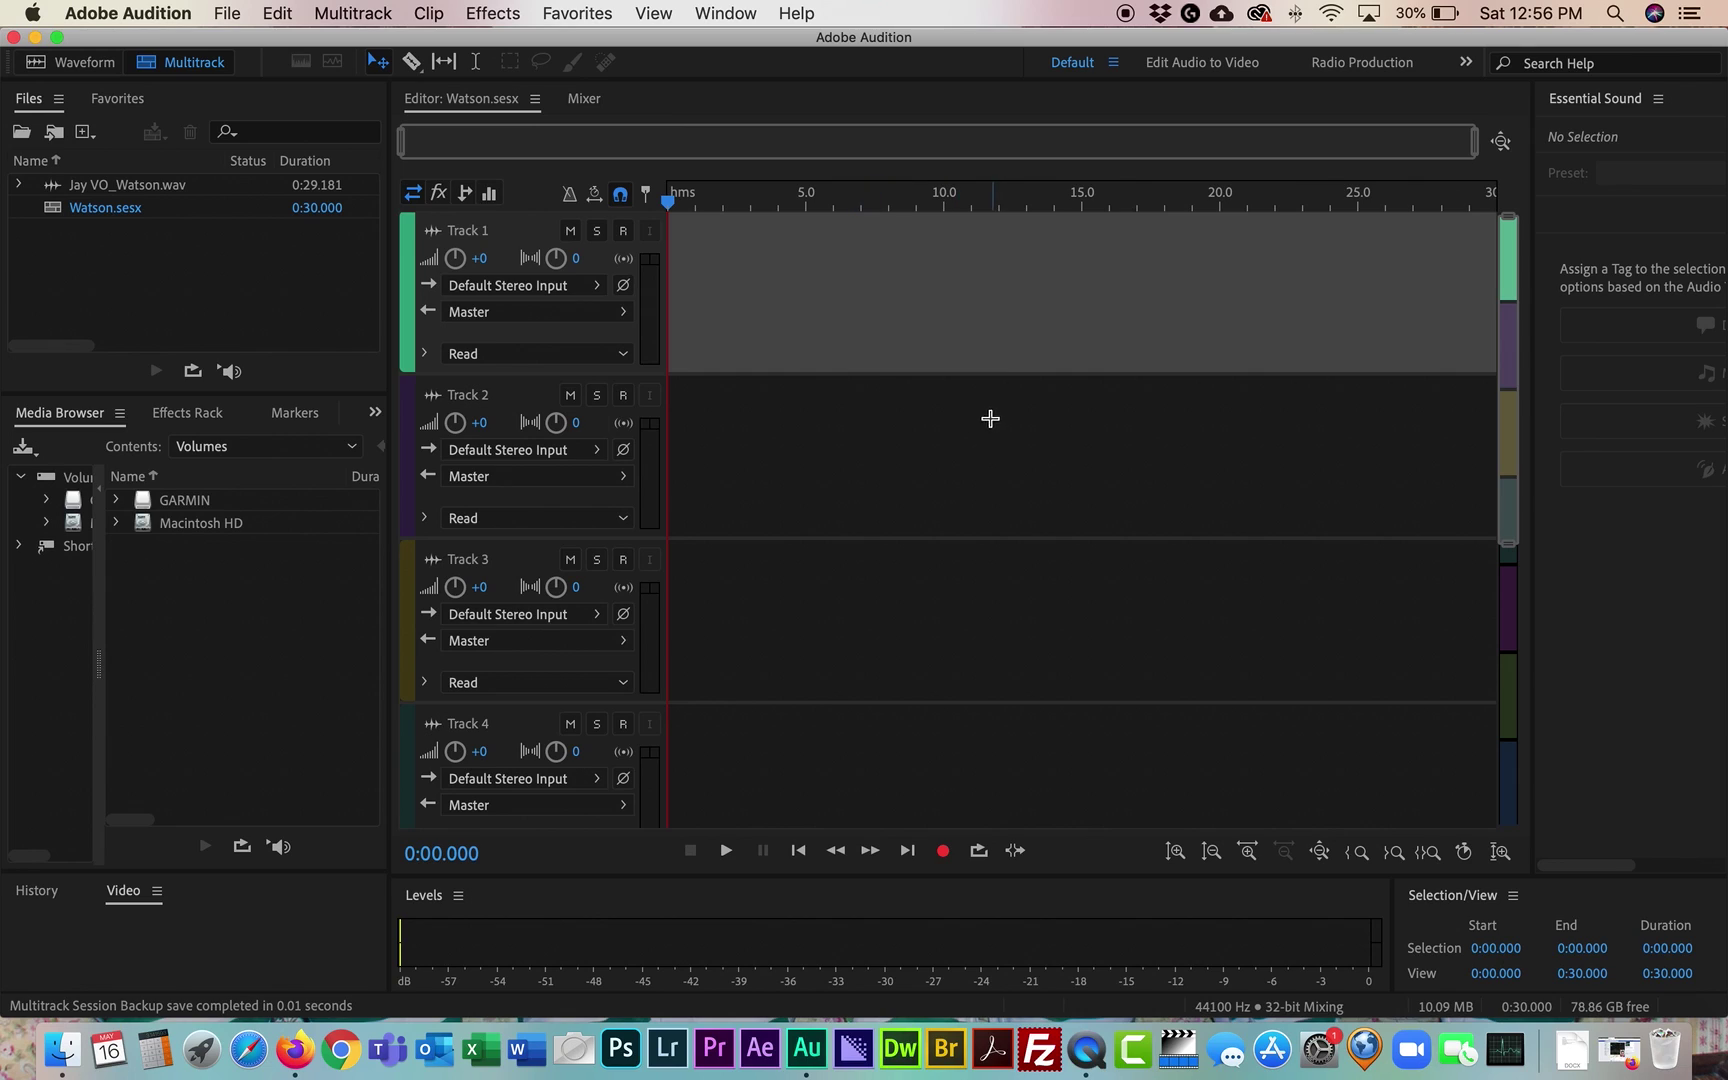
# Place Jay VO_Watson.wav at the start of Track 1 and enlarge the track height.
pyautogui.click(113, 190)
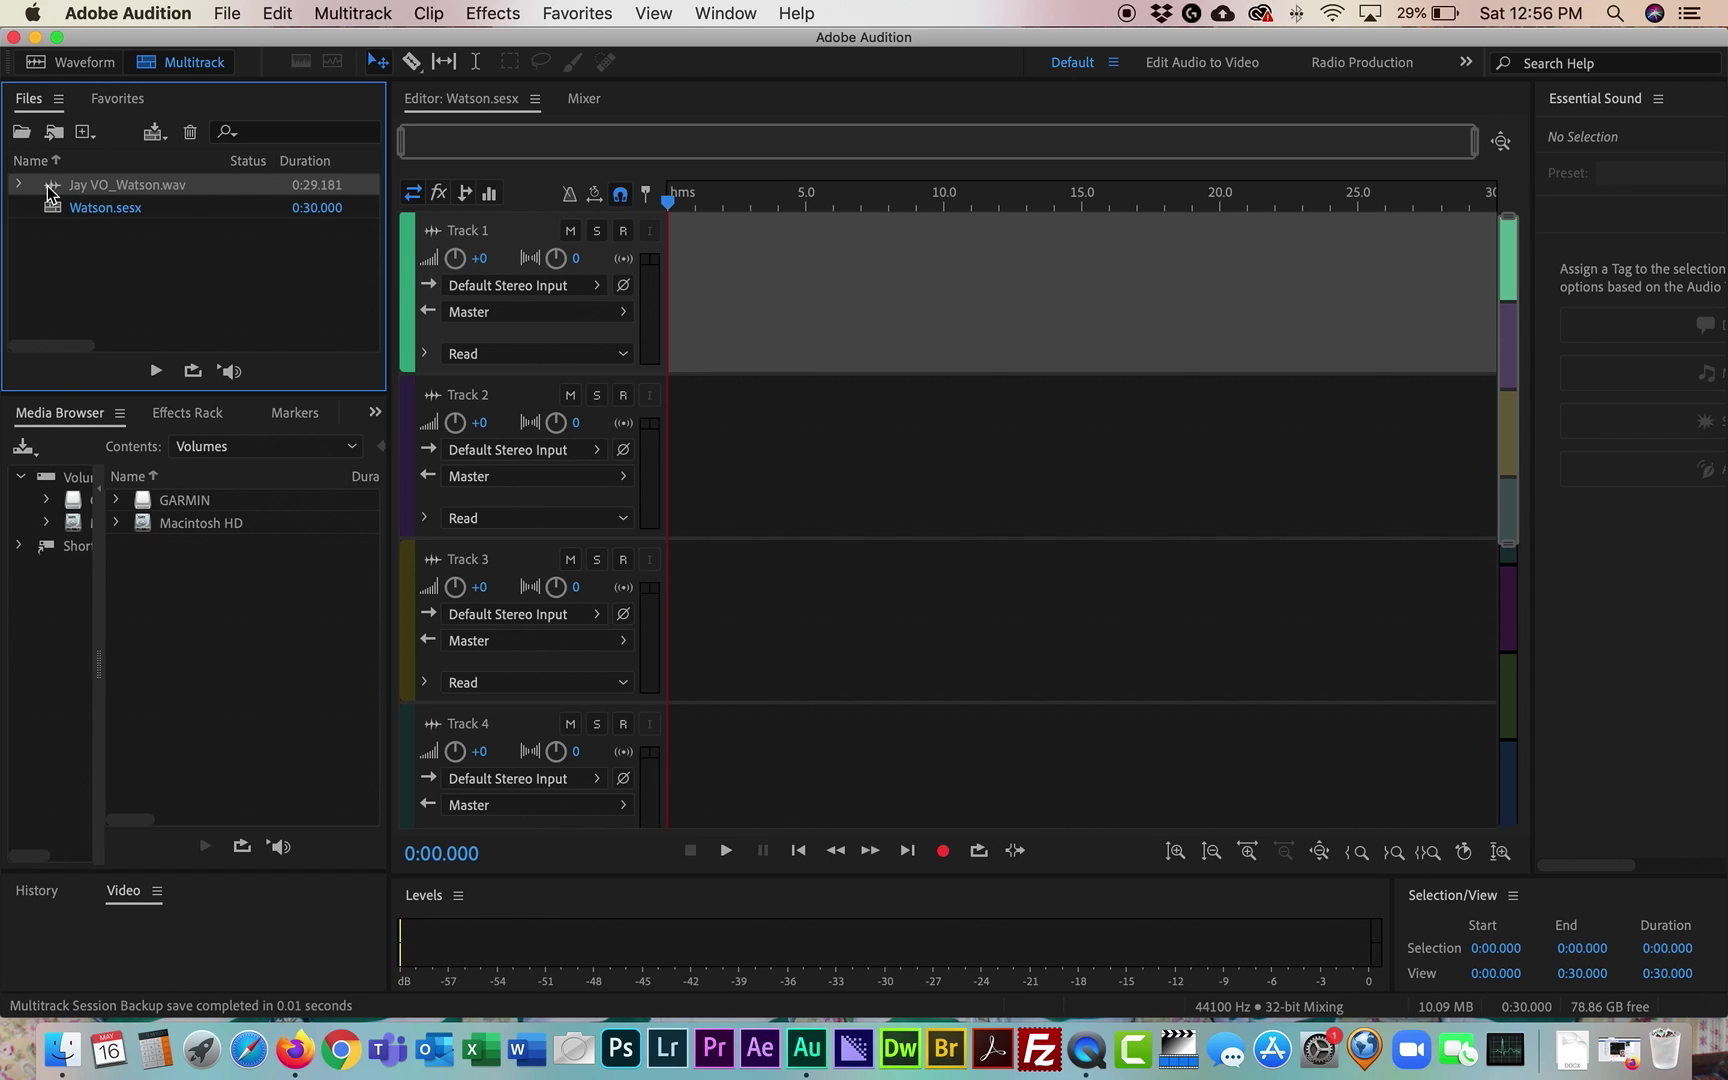
pyautogui.moveTo(50, 192); pyautogui.dragTo(645, 272)
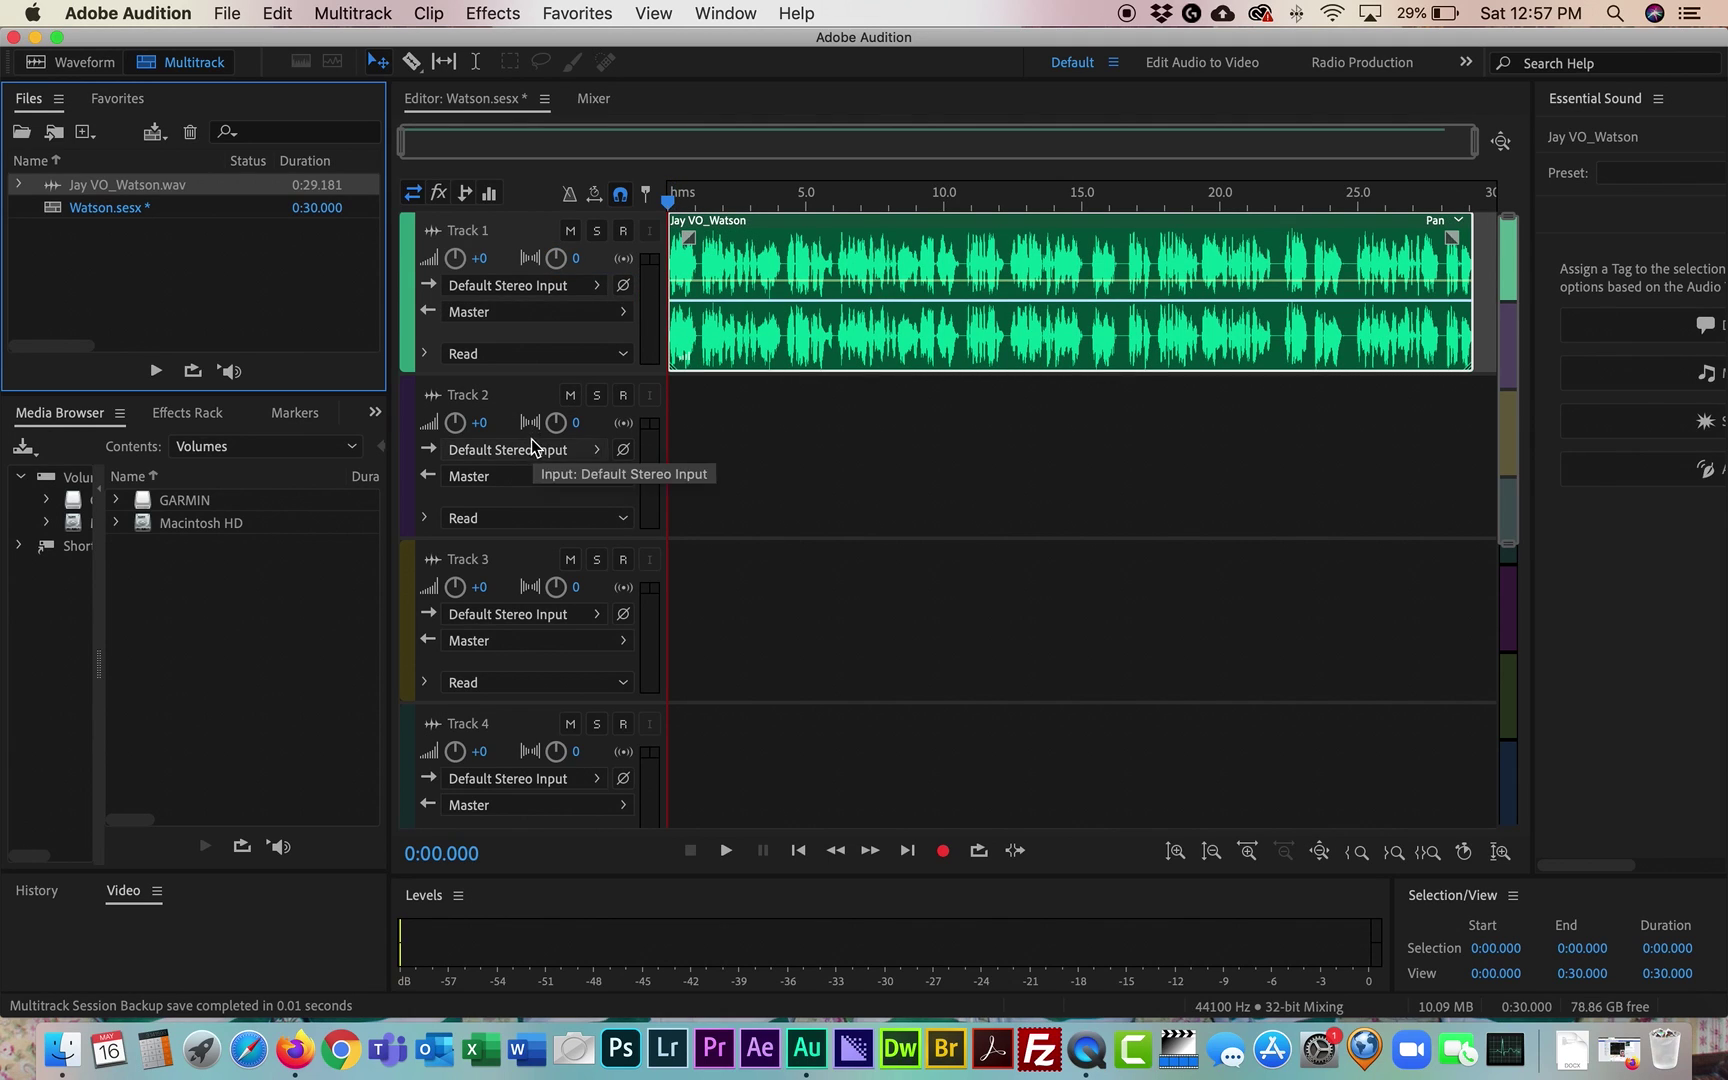
pyautogui.click(498, 377)
pyautogui.moveTo(498, 377); pyautogui.dragTo(504, 532)
pyautogui.scroll(-10, 508, 589)
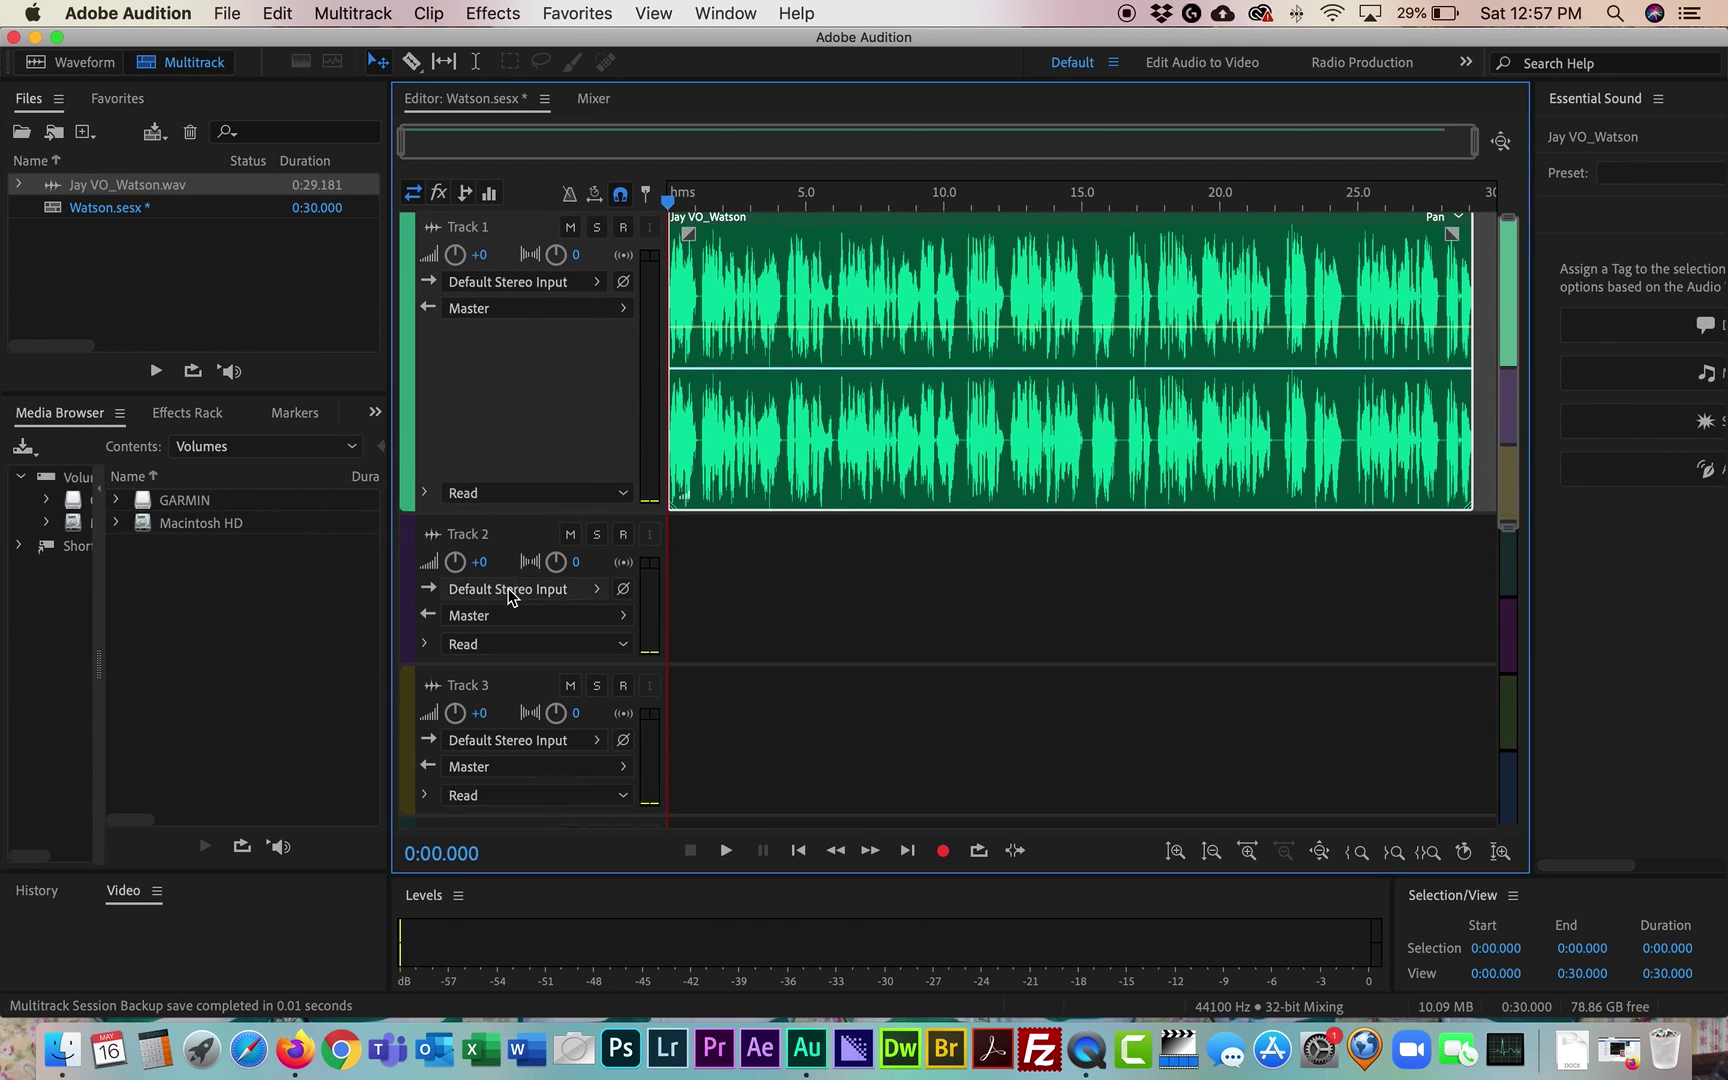
pyautogui.scroll(10, 508, 589)
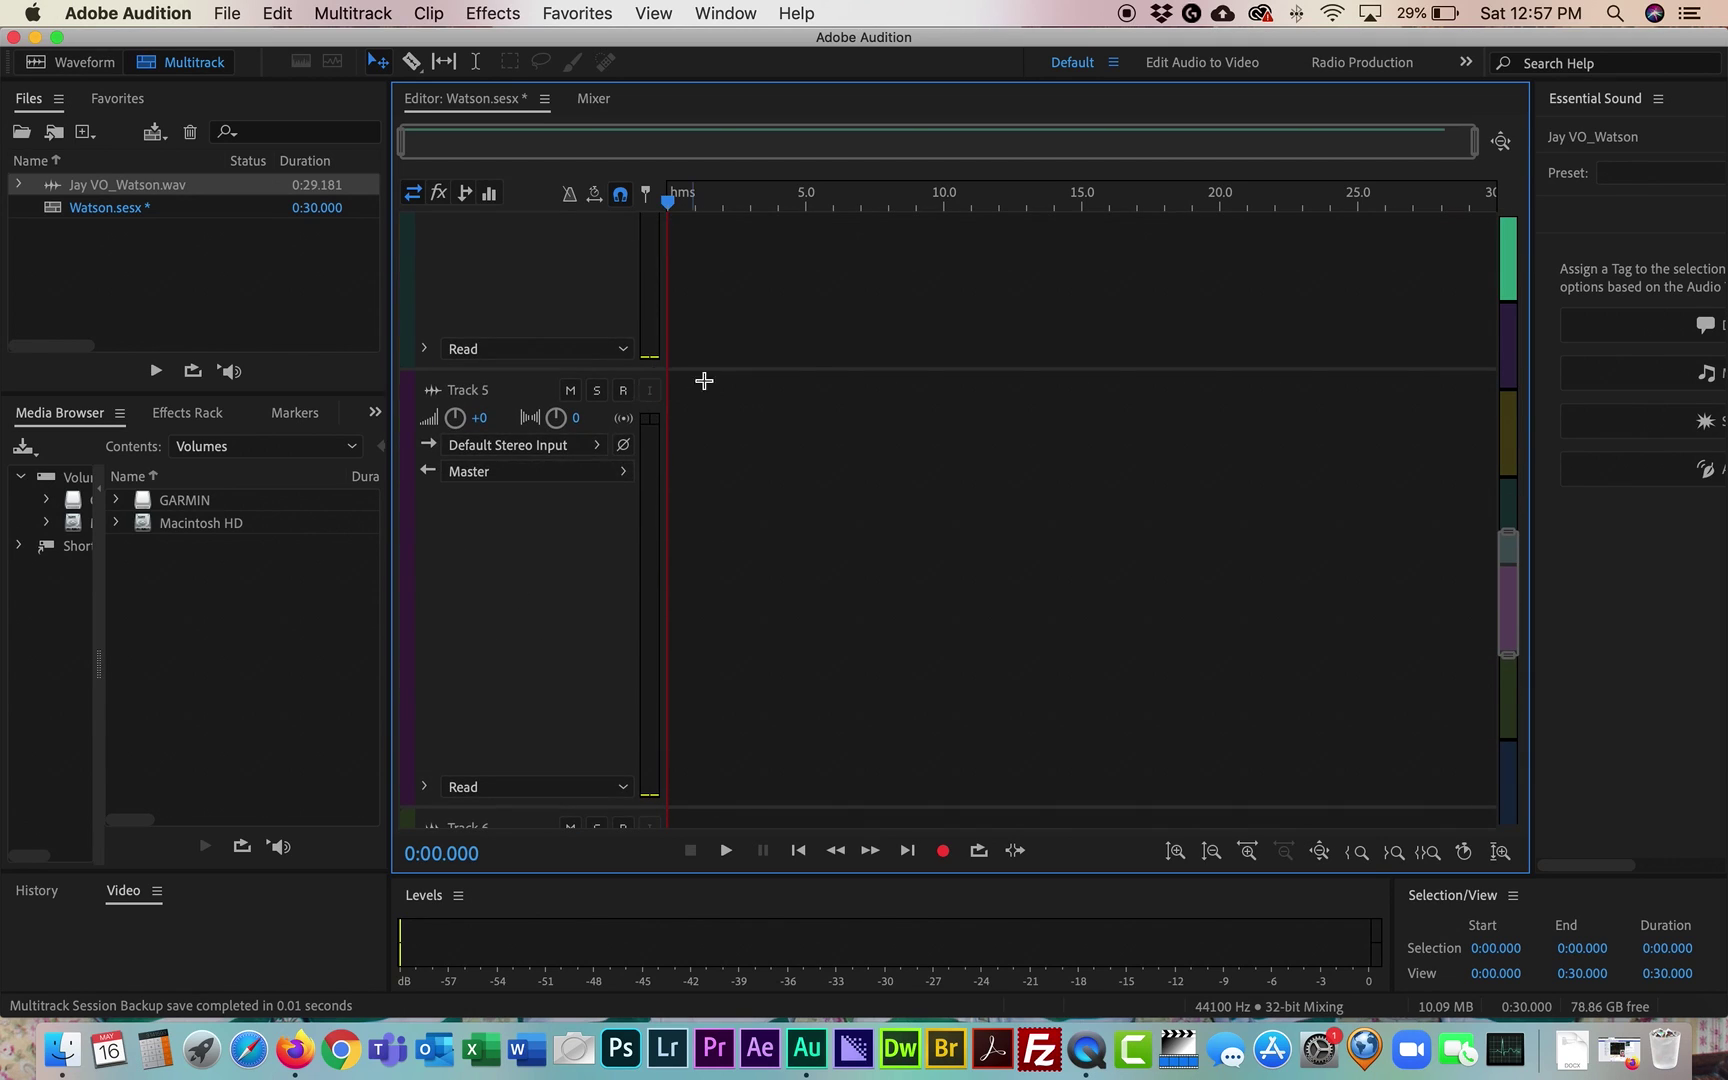
pyautogui.scroll(10, 750, 376)
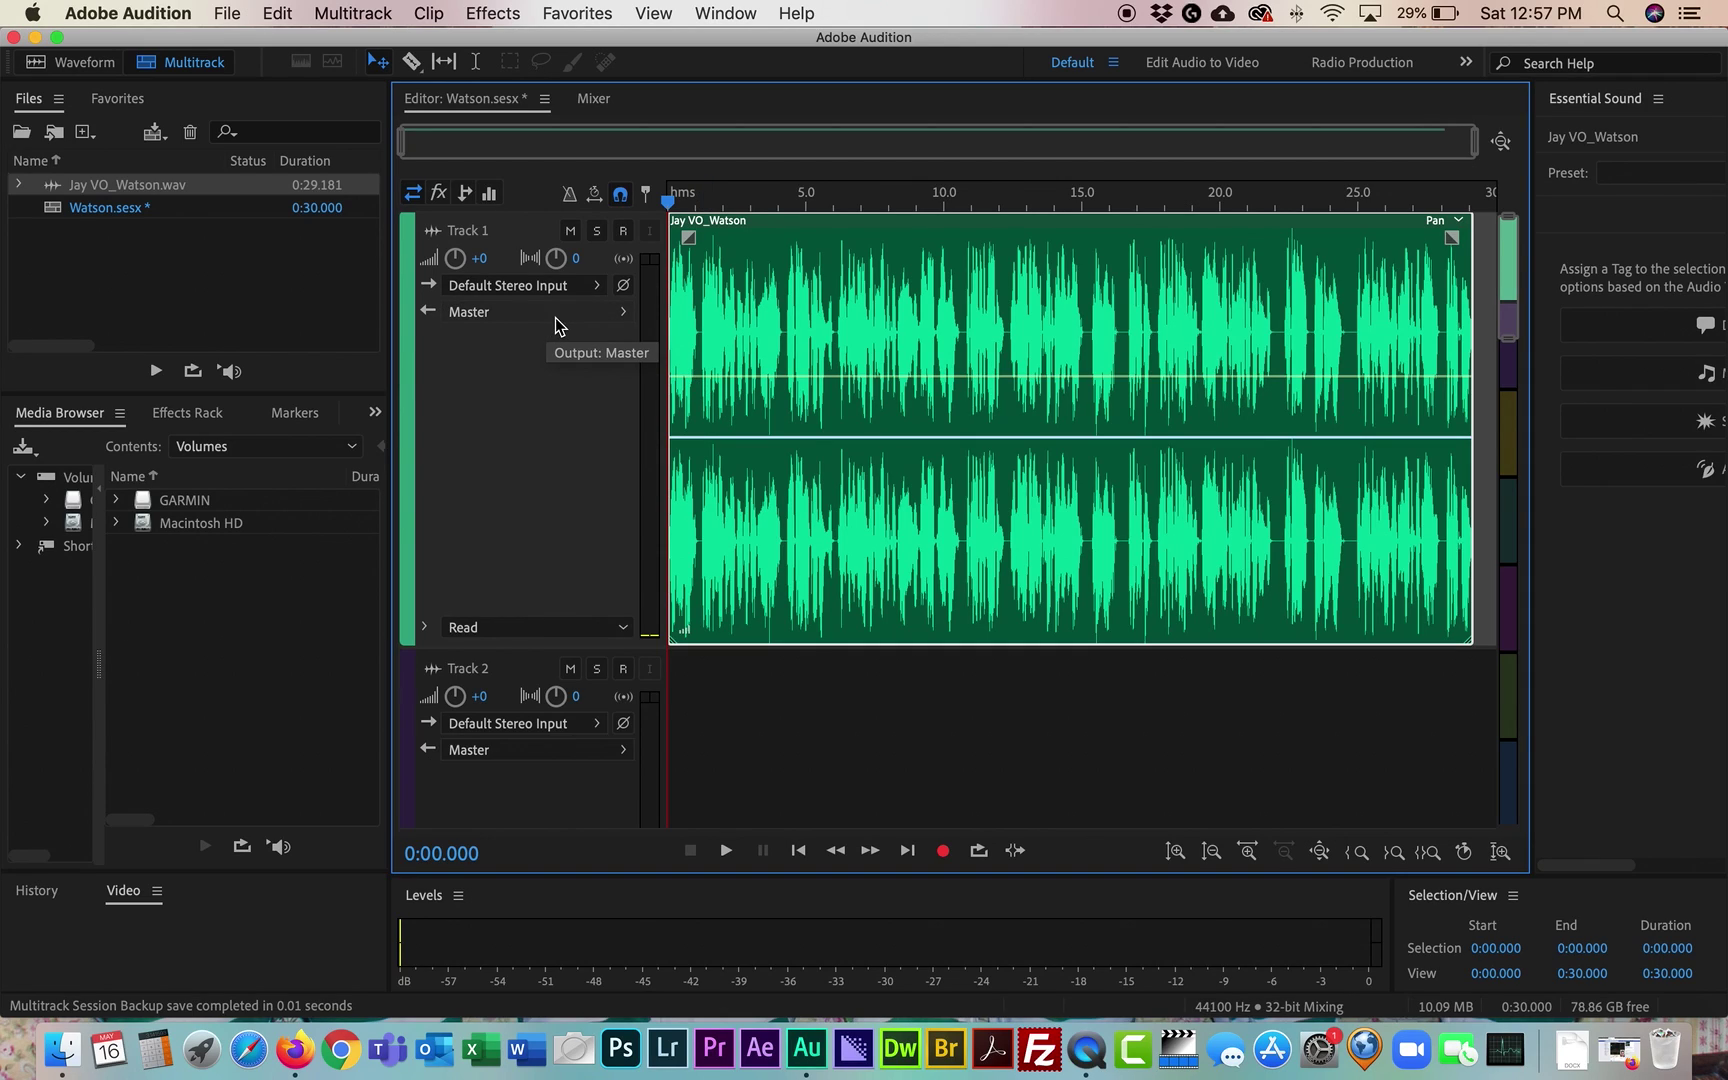
# Import the music file Positive Outlook.aif from the Music folder.
pyautogui.click(226, 14)
pyautogui.click(240, 65)
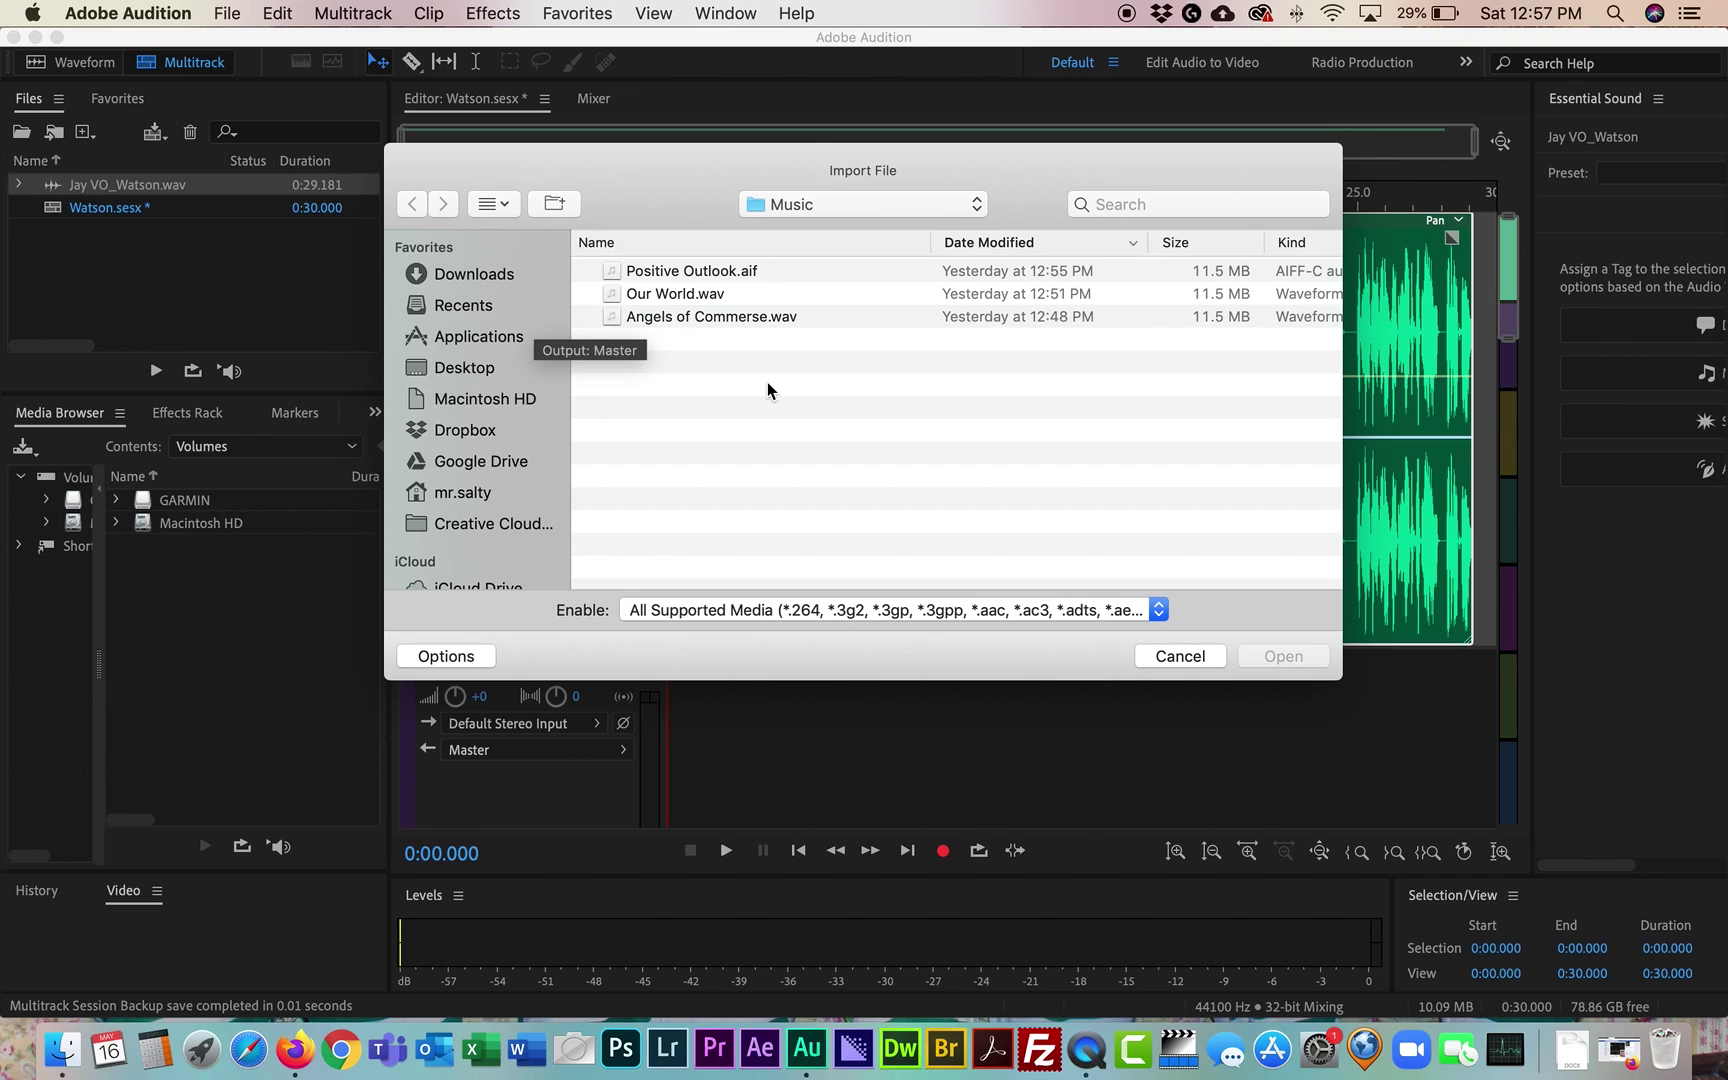
pyautogui.click(670, 280)
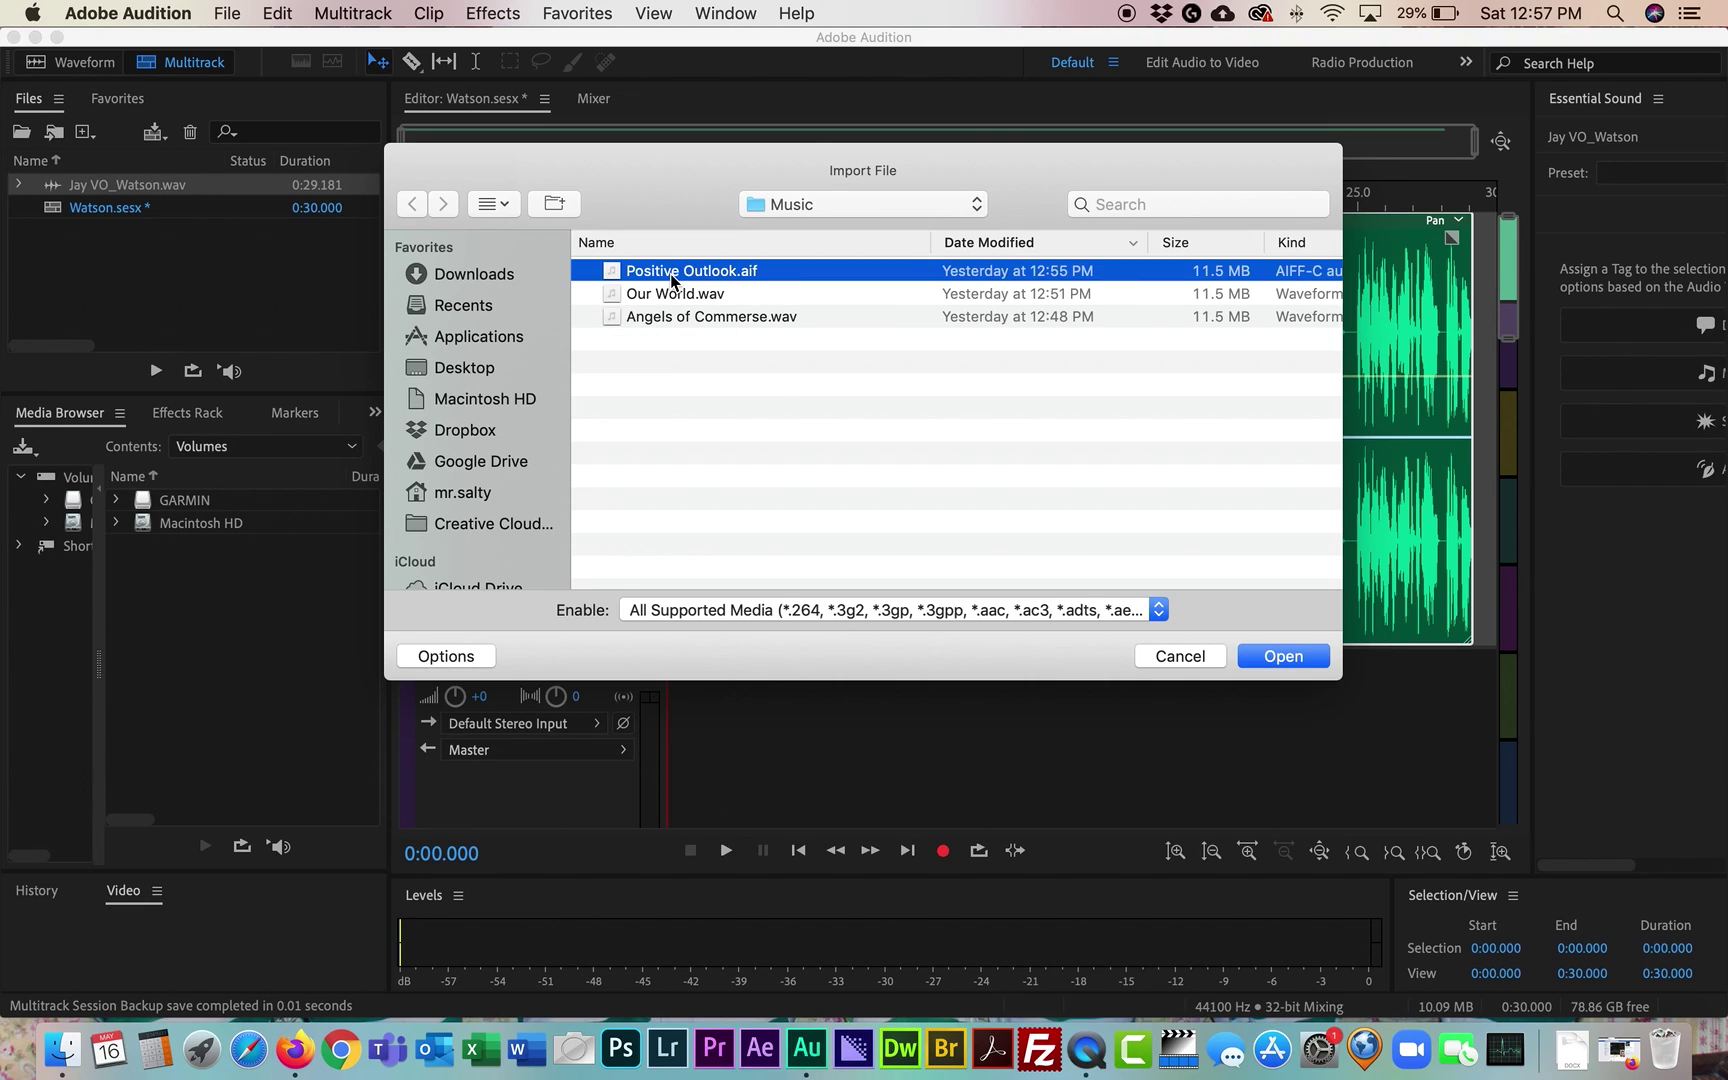
pyautogui.click(1262, 659)
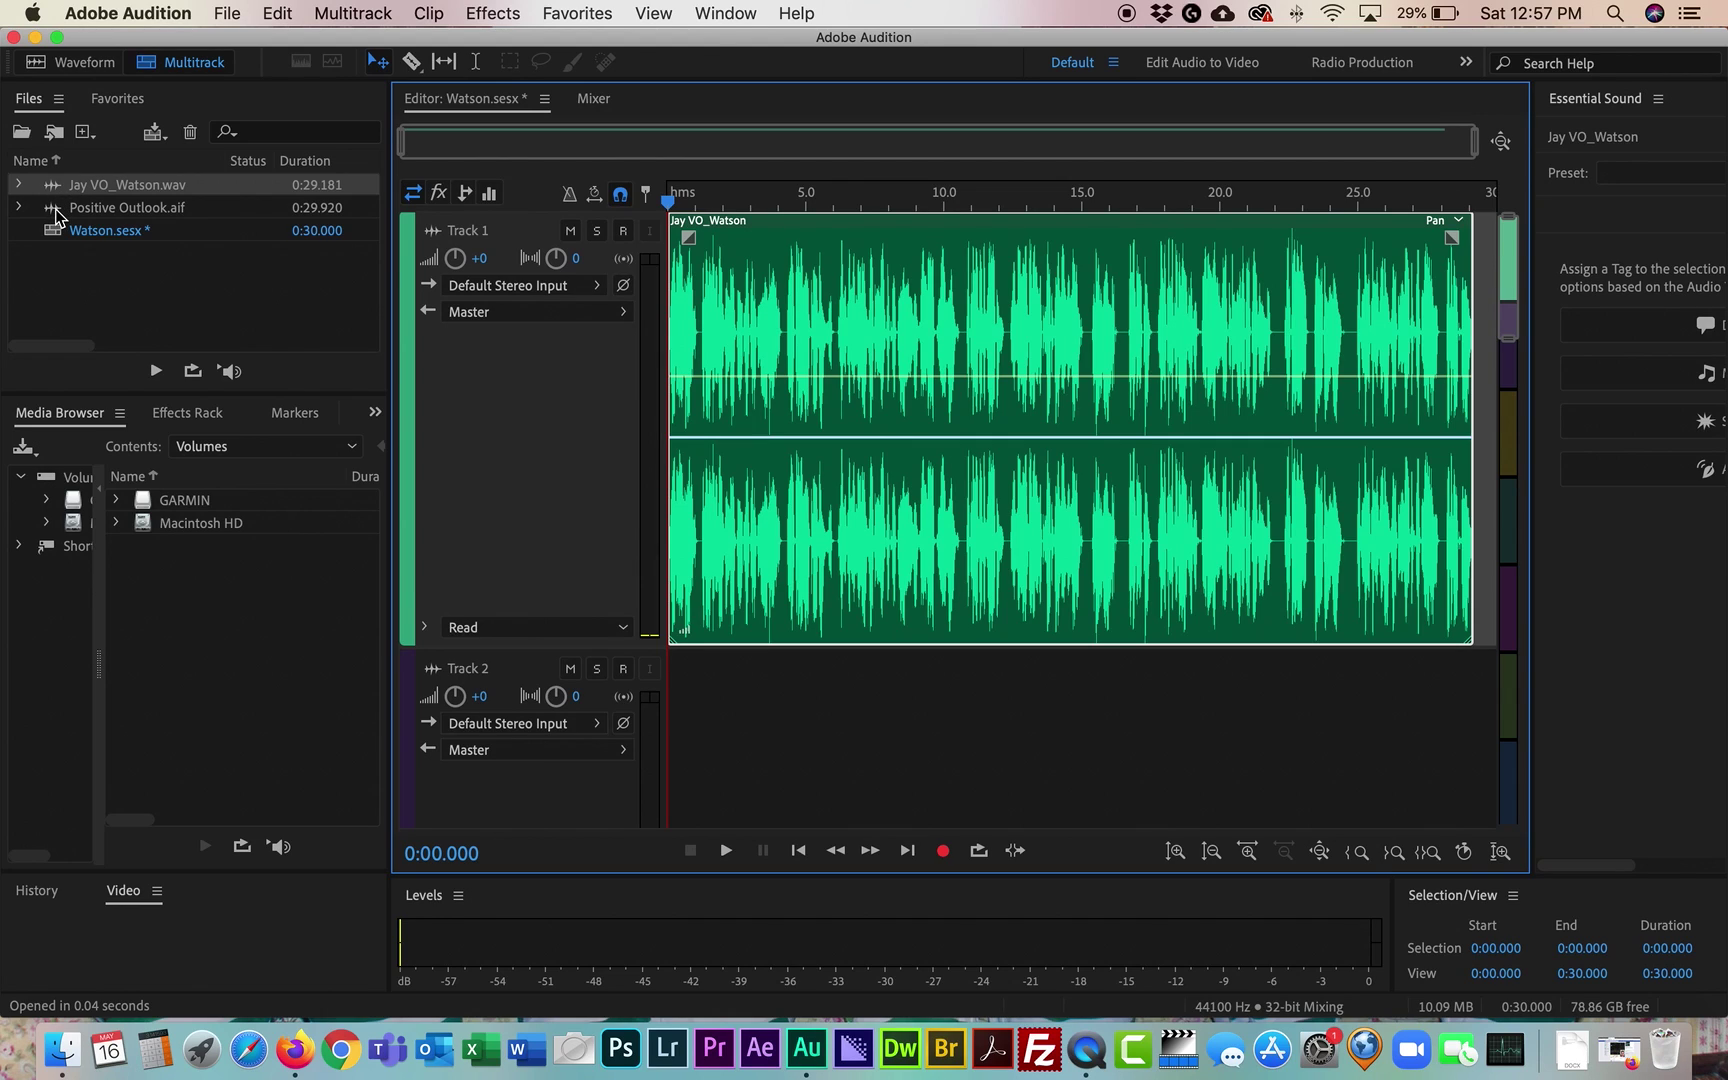
# Place Positive Outlook.aif at the start of Track 2, converting a copy to the session's sample rate, and reduce Track 1's height.
pyautogui.moveTo(57, 215); pyautogui.dragTo(642, 727)
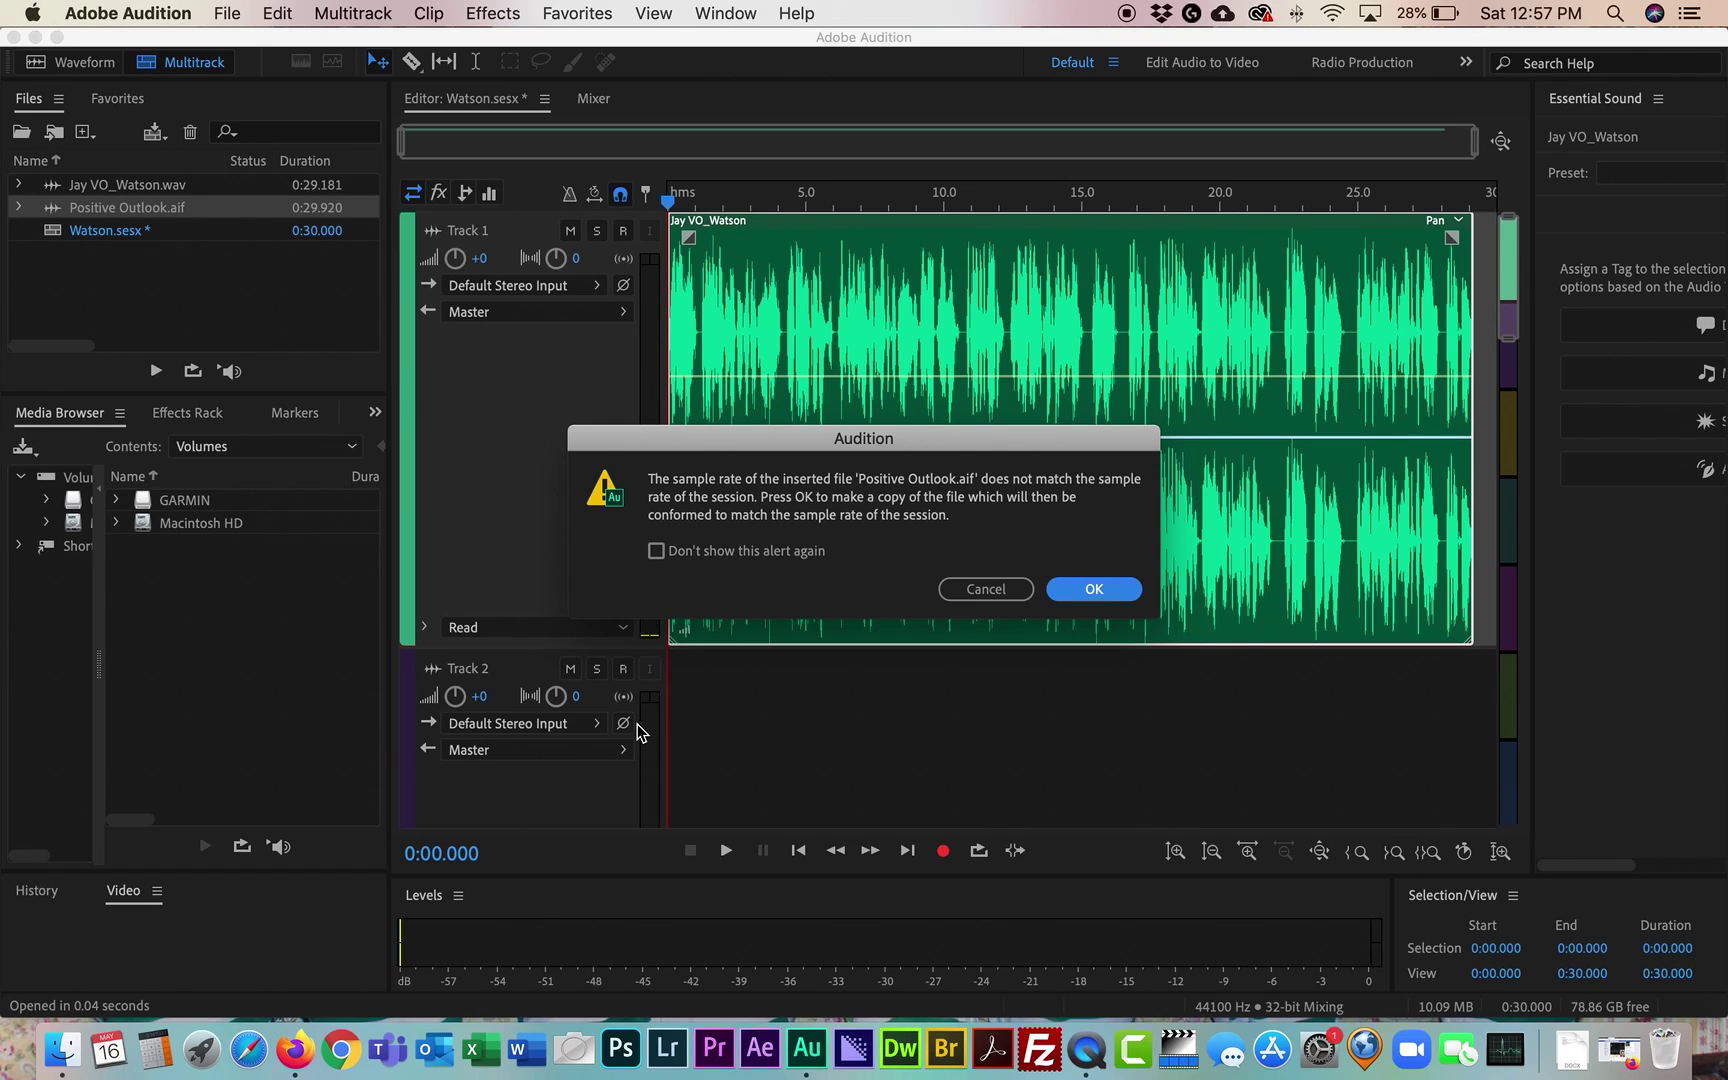
pyautogui.click(1083, 592)
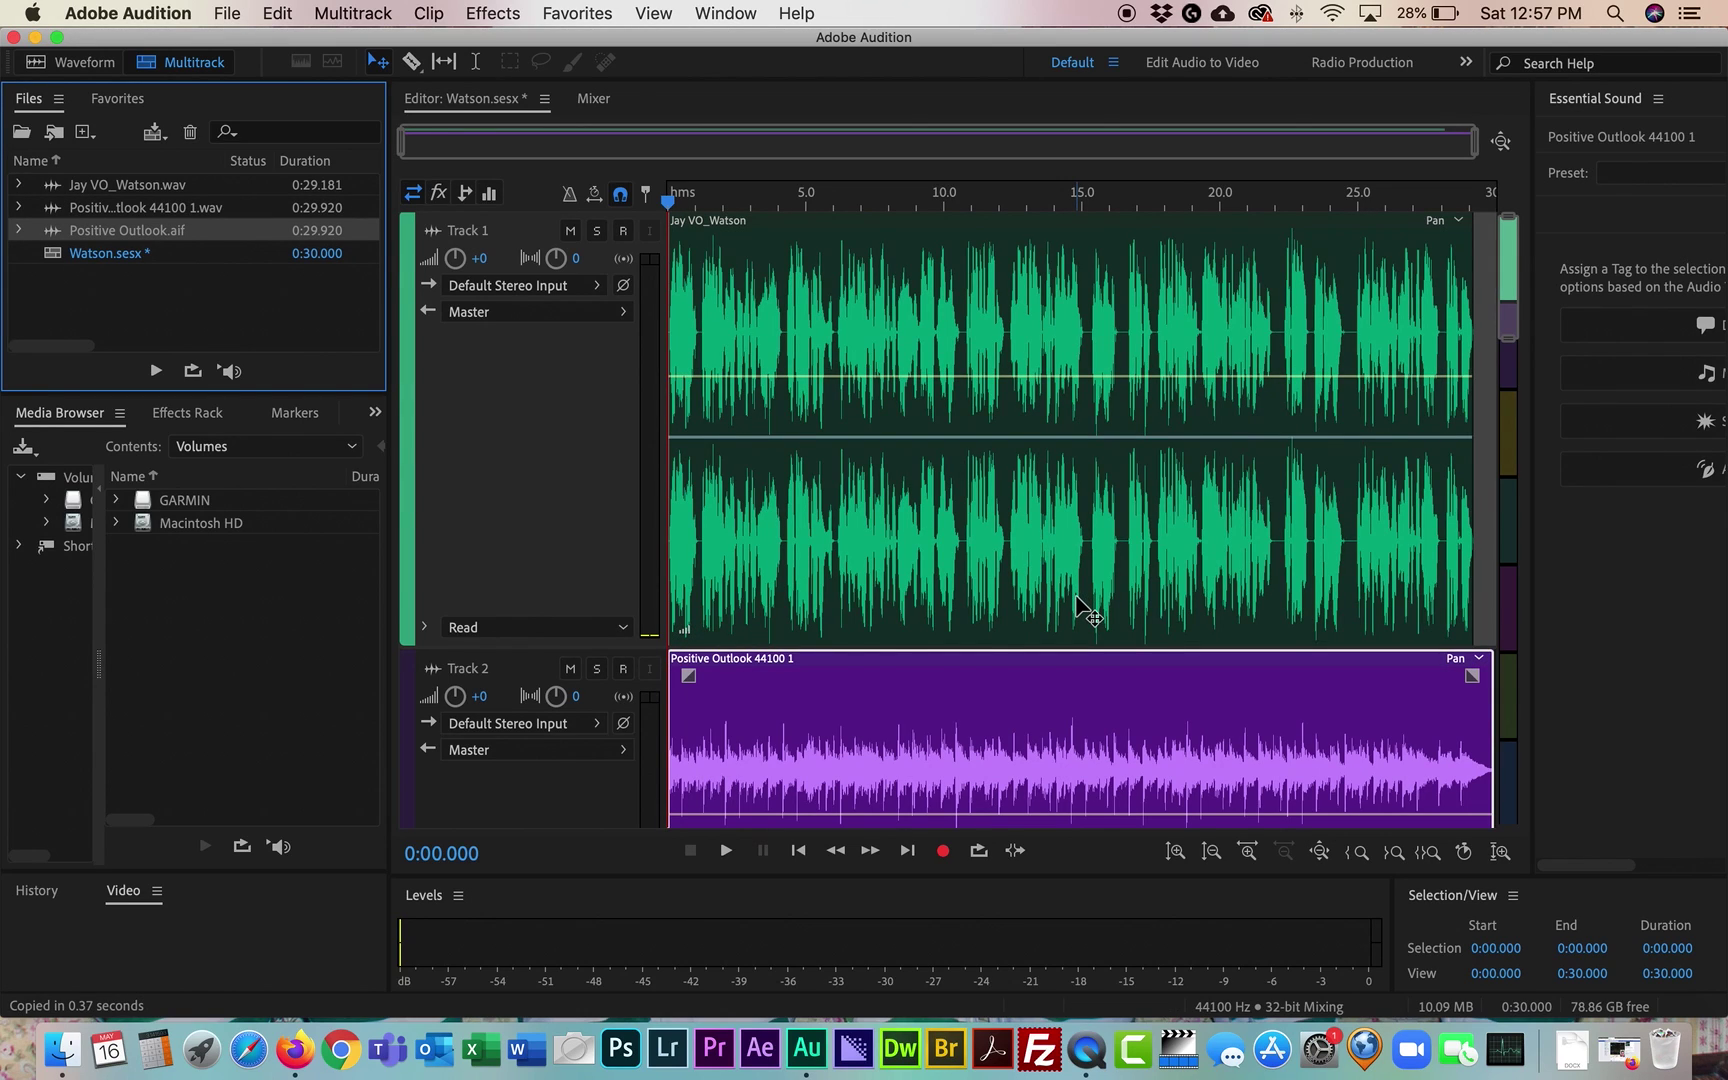
pyautogui.moveTo(522, 648); pyautogui.dragTo(520, 548)
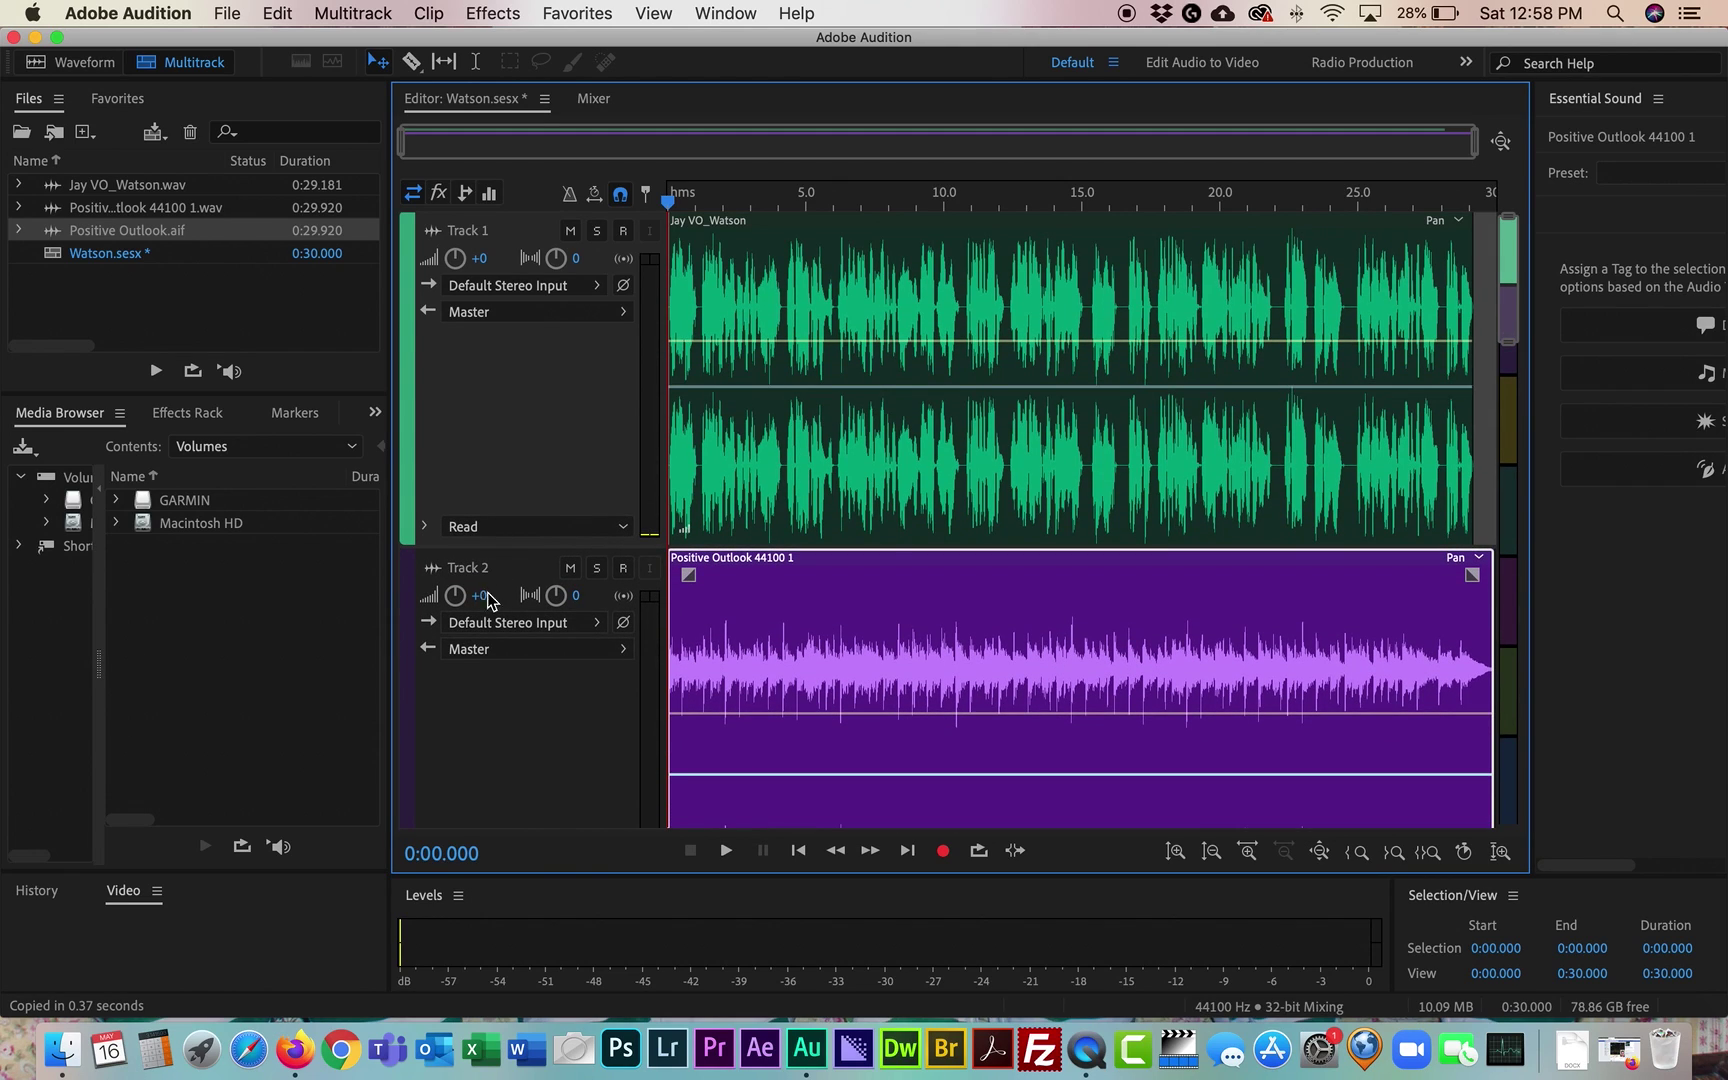
# Play the mix and lower the volume envelope of the music clip on Track 2 so it sits under the voice-over.
pyautogui.press('space')
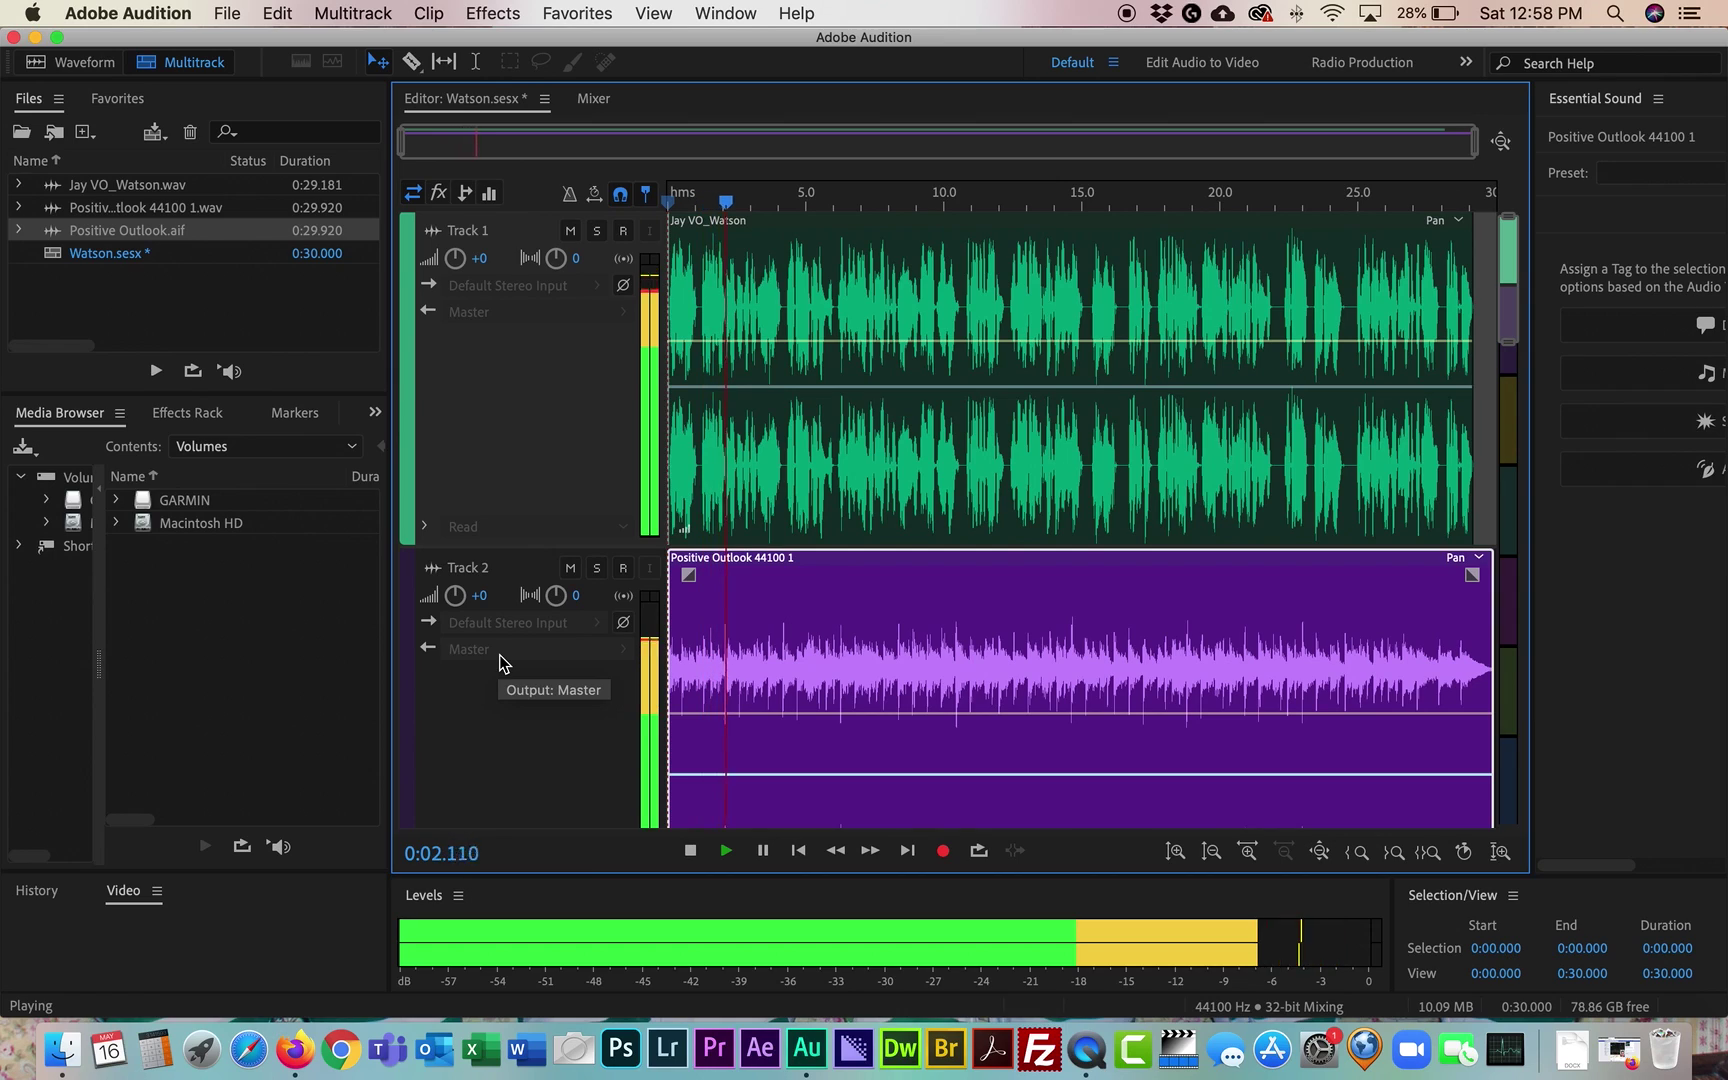
pyautogui.press('space')
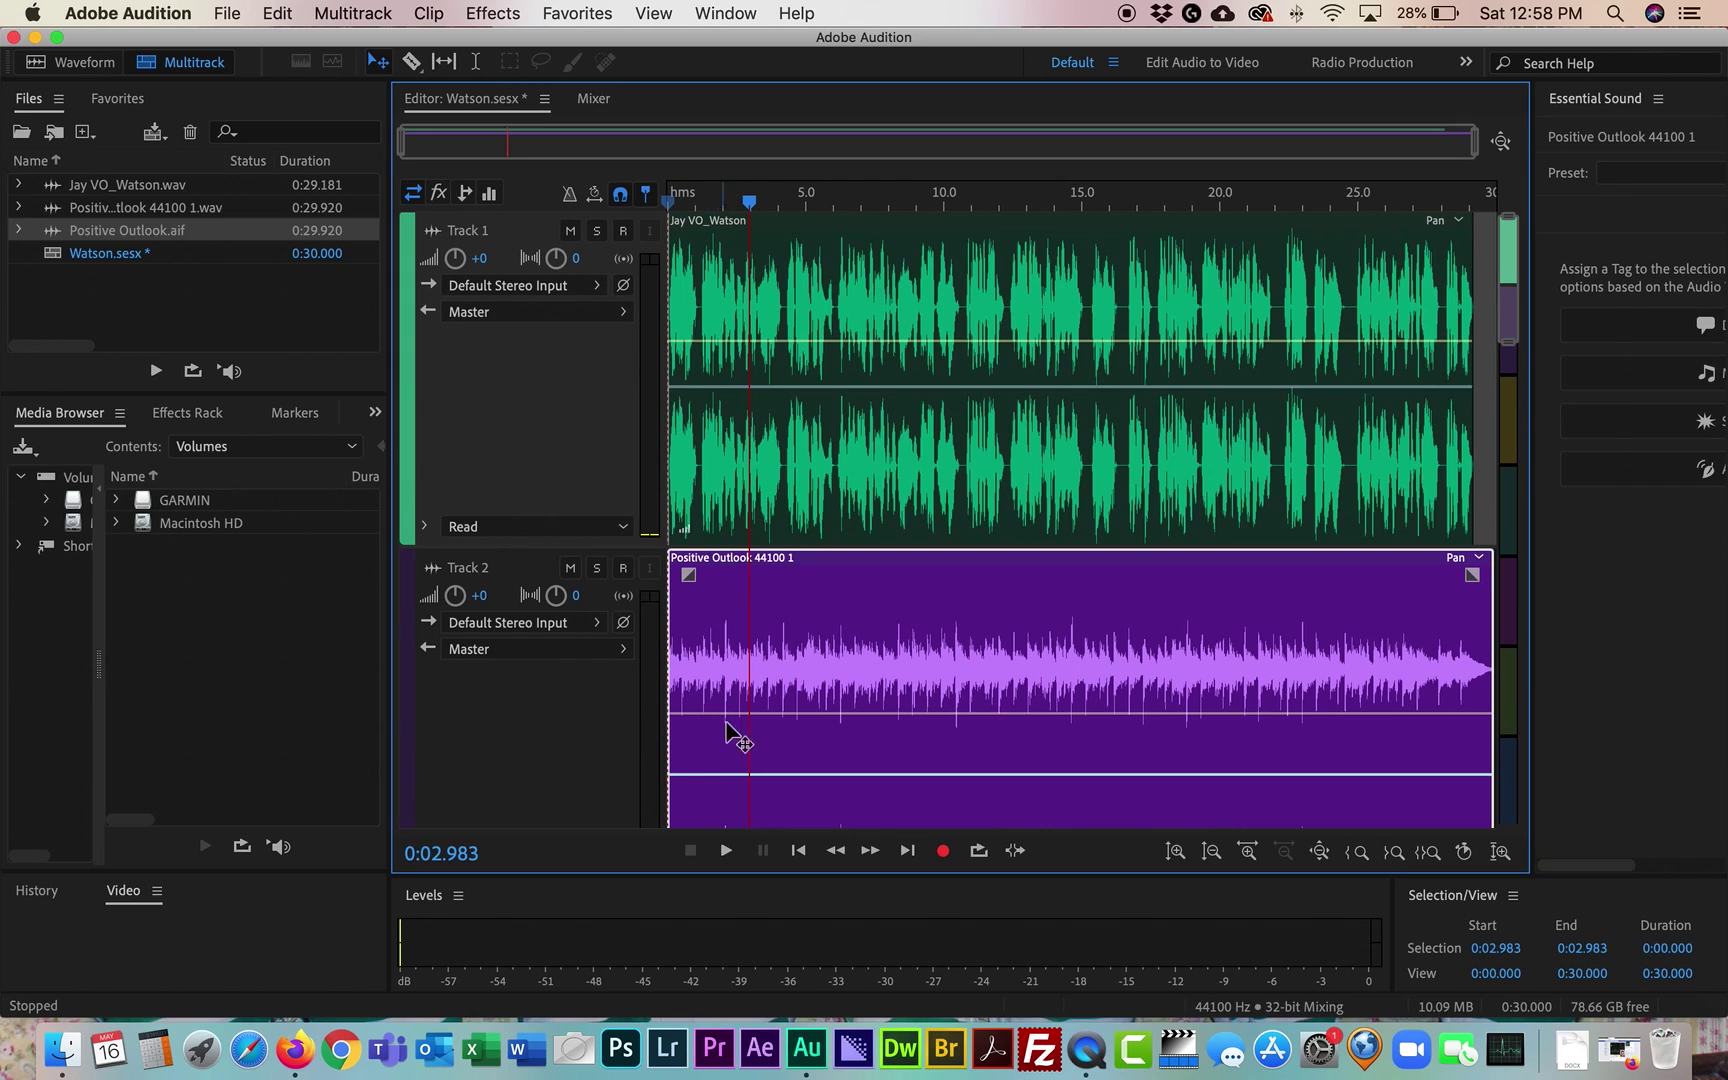
pyautogui.click(801, 716)
pyautogui.press('space')
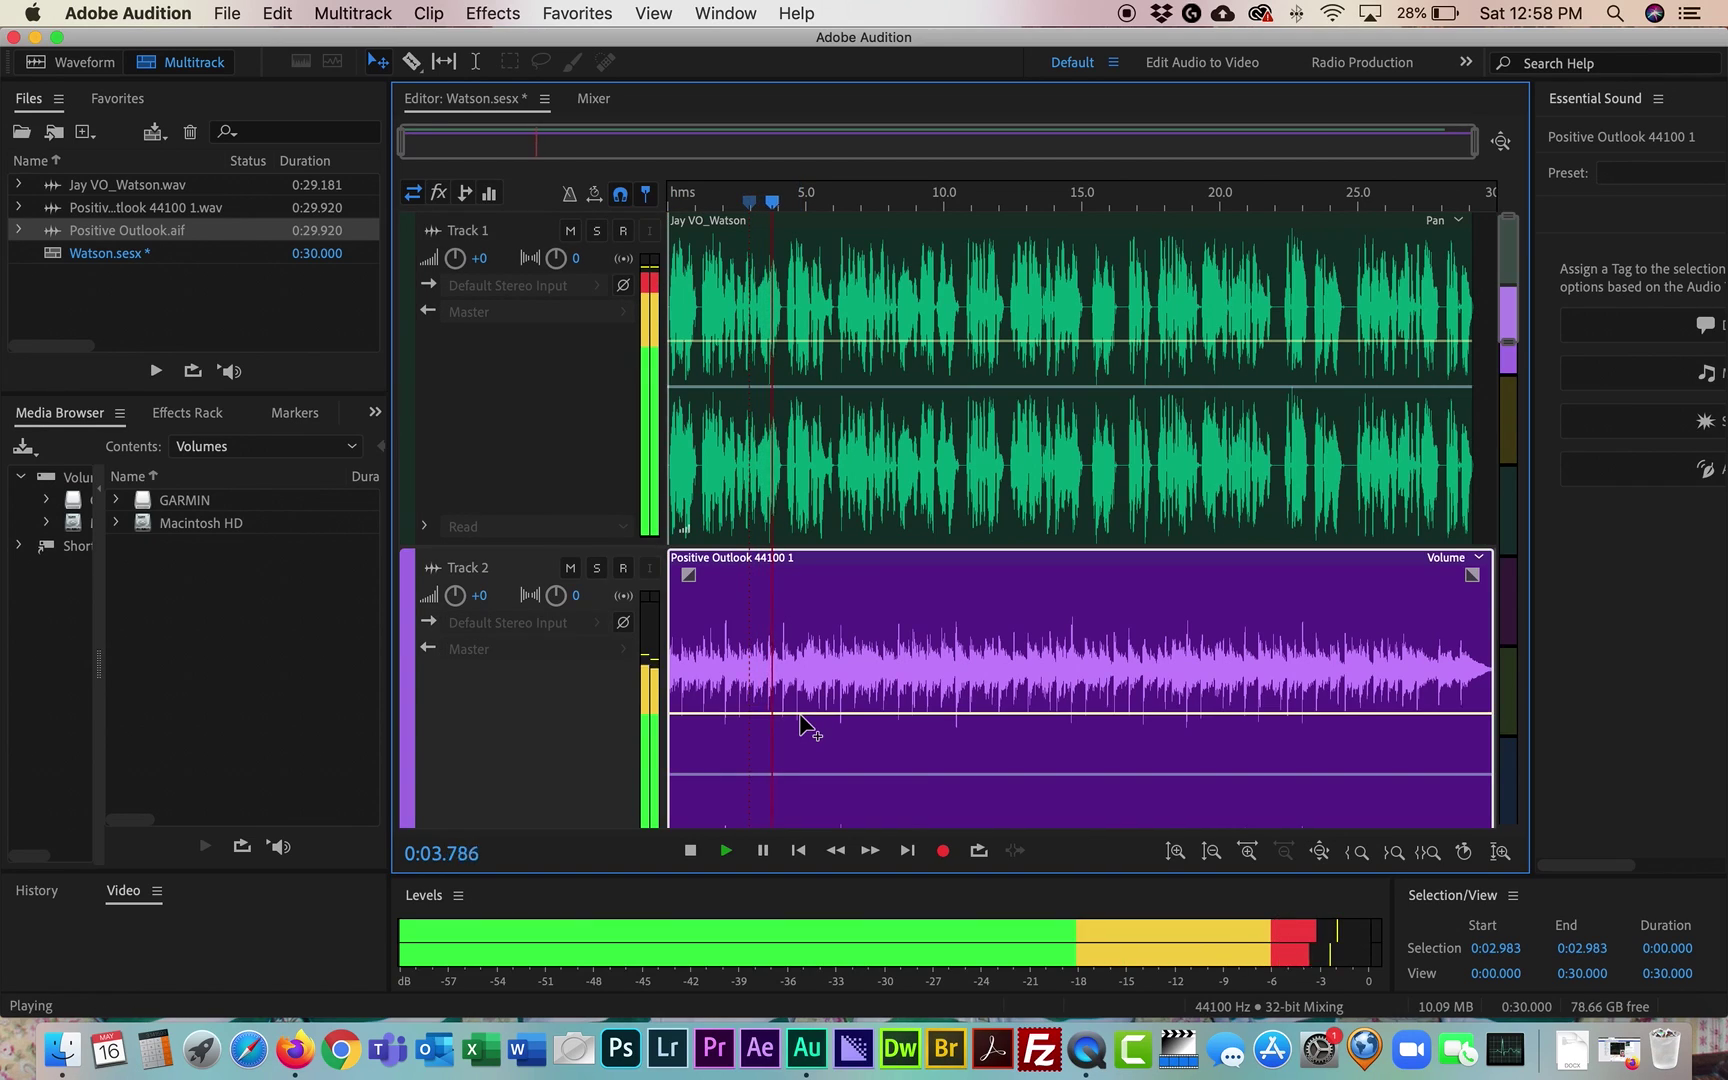
pyautogui.moveTo(798, 716); pyautogui.dragTo(794, 807)
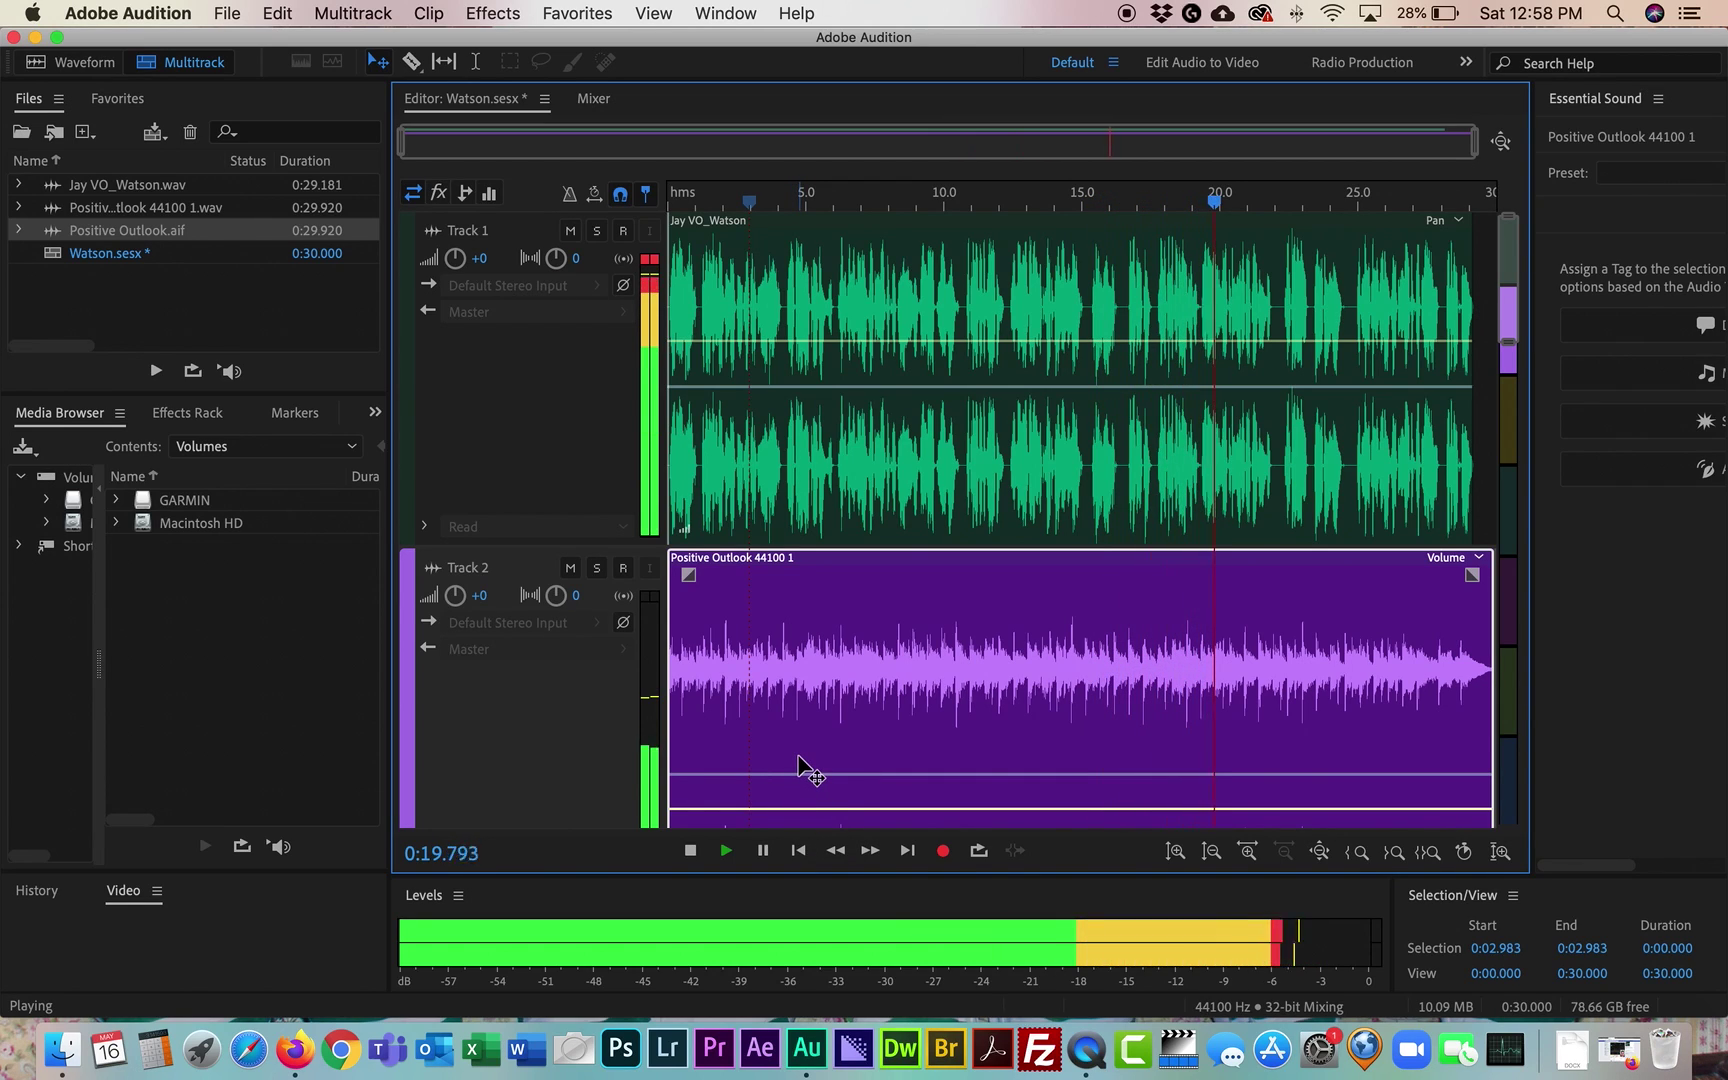
pyautogui.press('space')
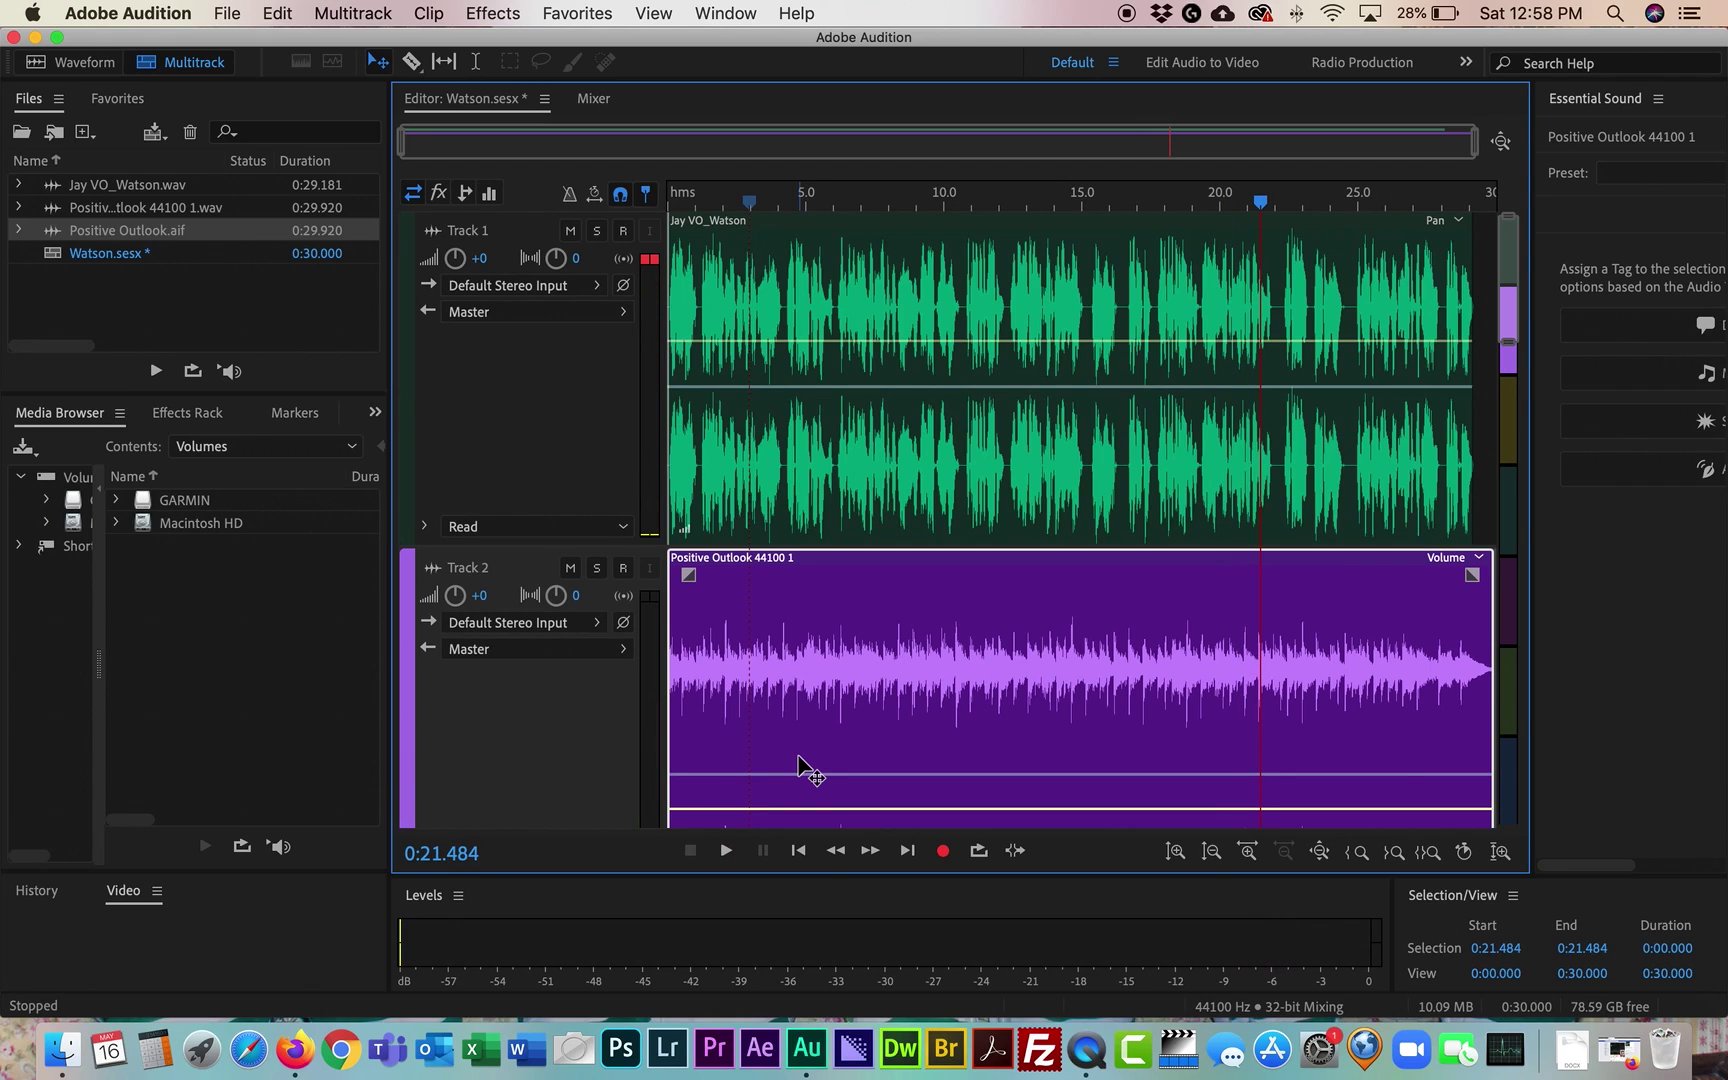
# Mix down the entire session to a new file and play its opening seconds.
pyautogui.click(350, 13)
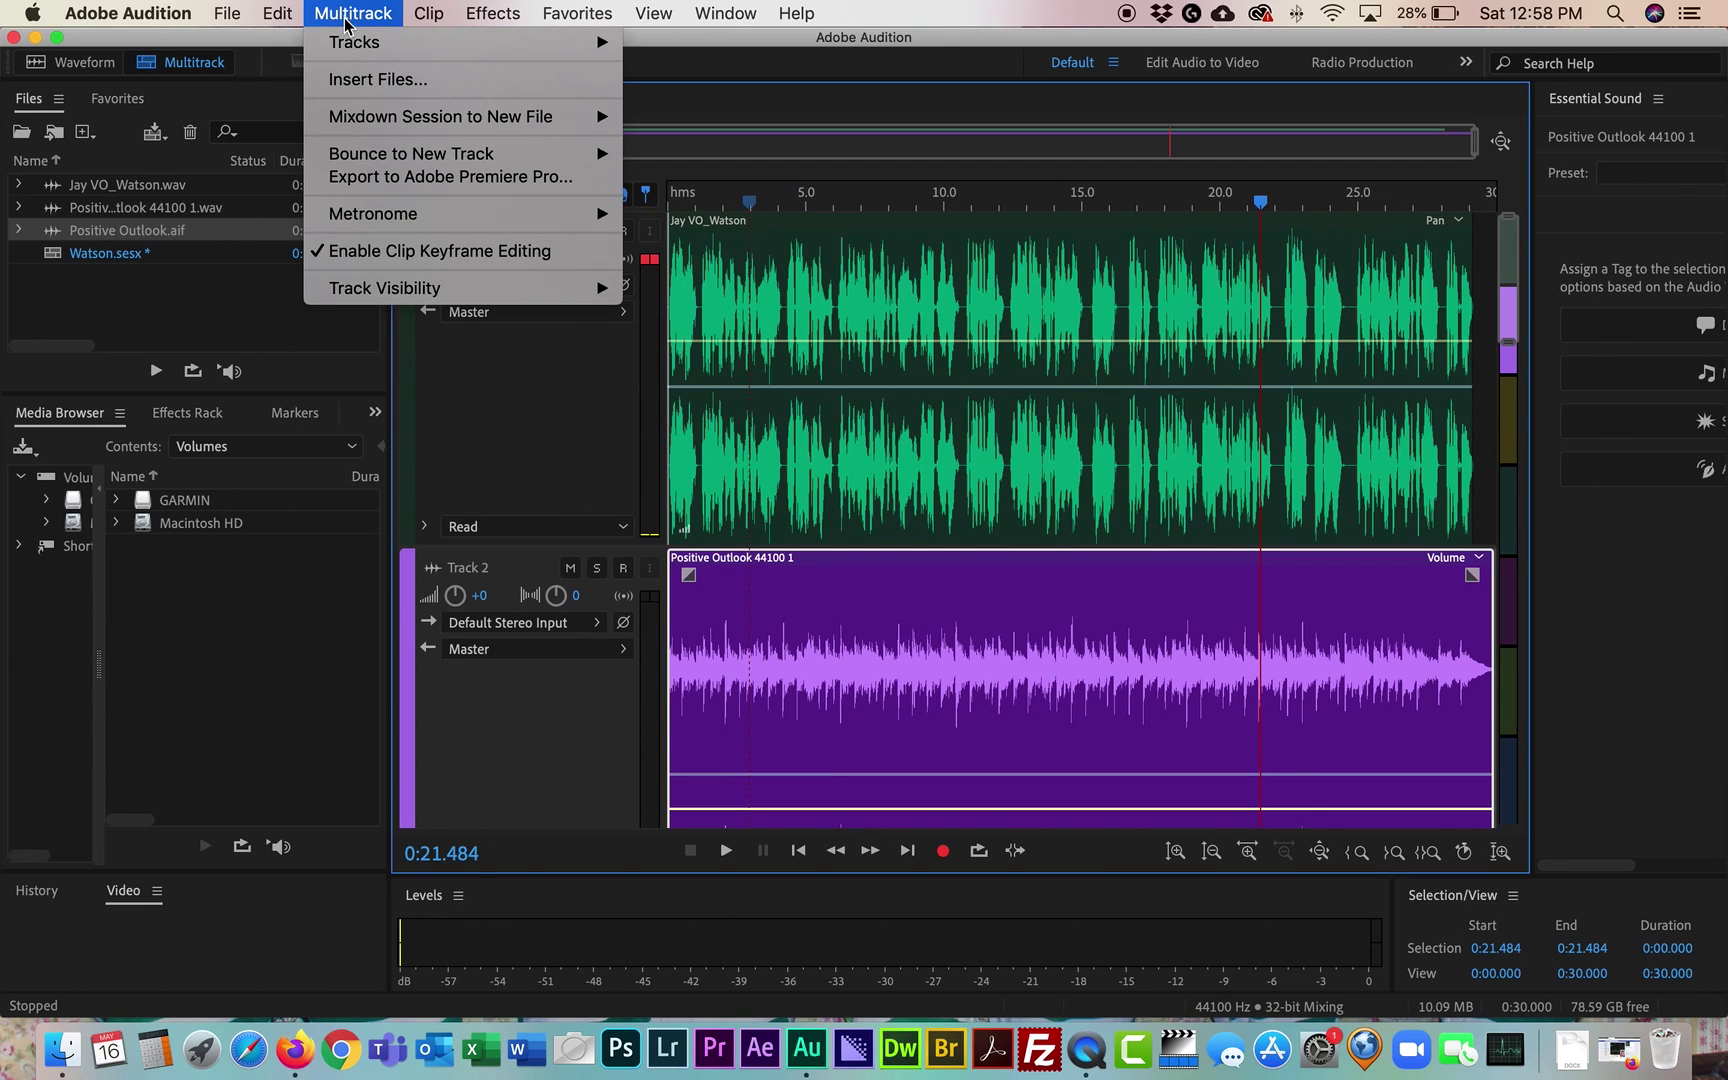
pyautogui.moveTo(377, 120)
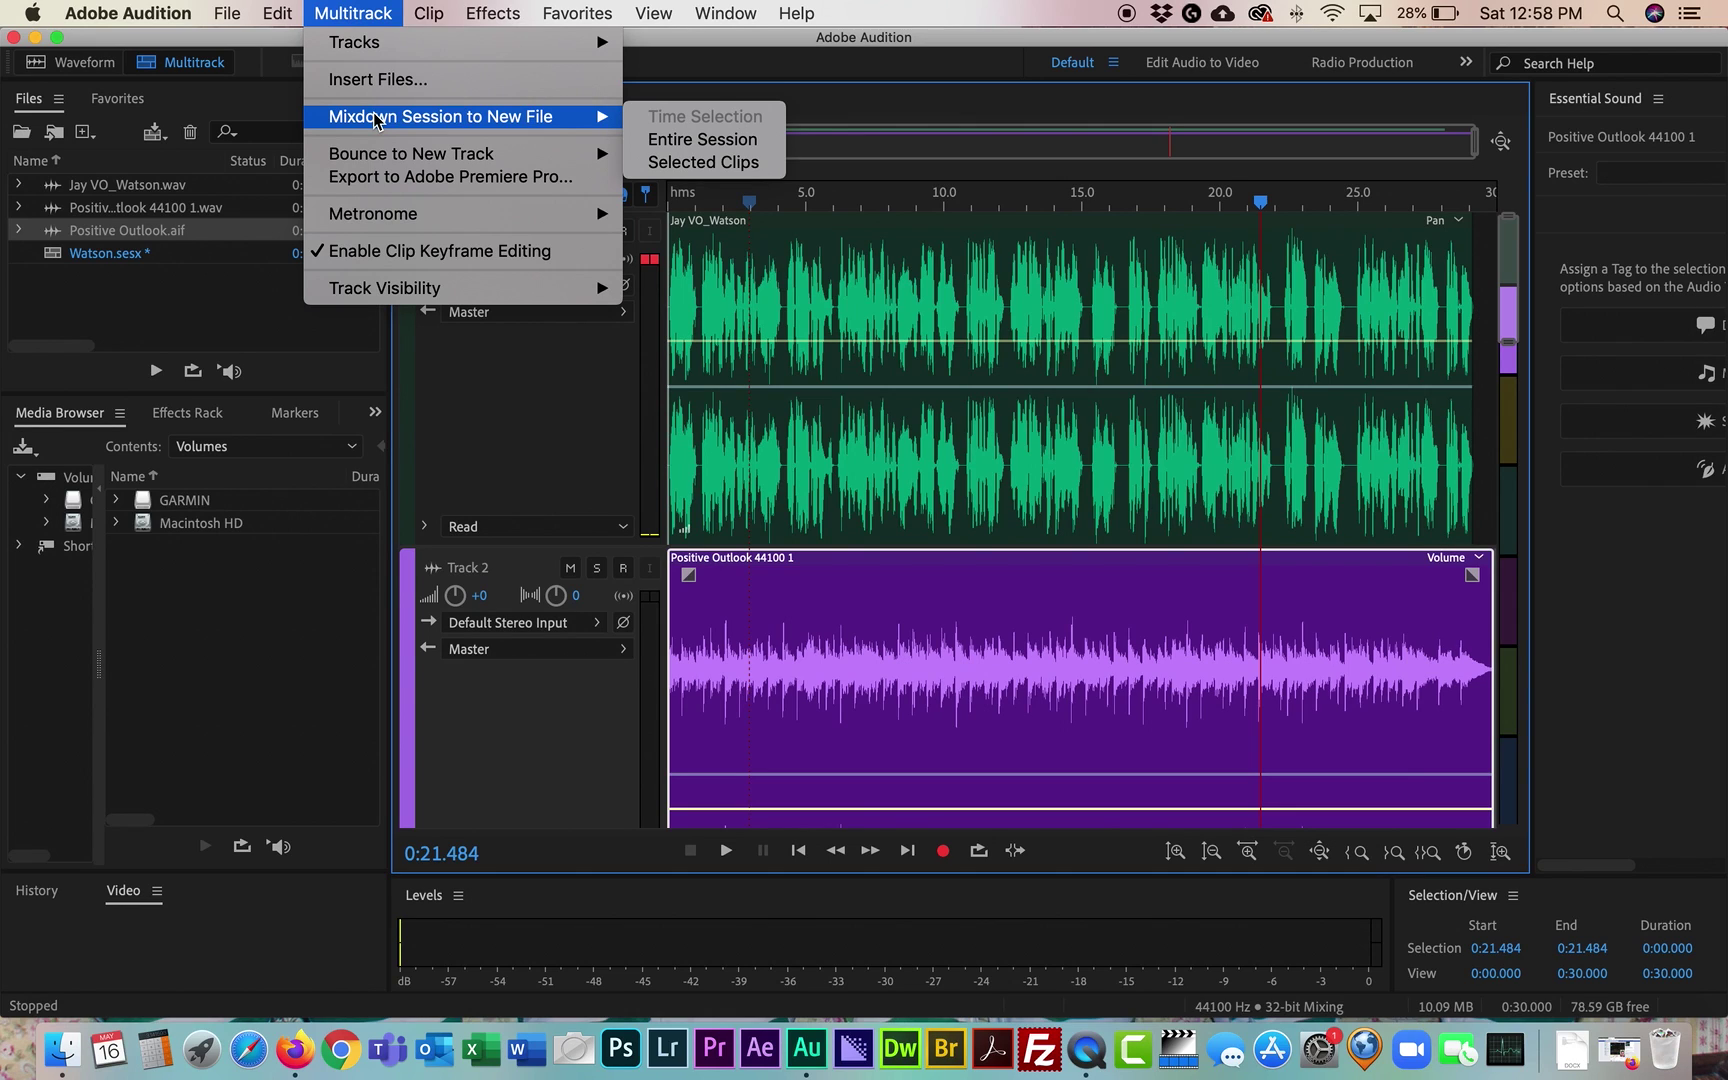
pyautogui.click(665, 145)
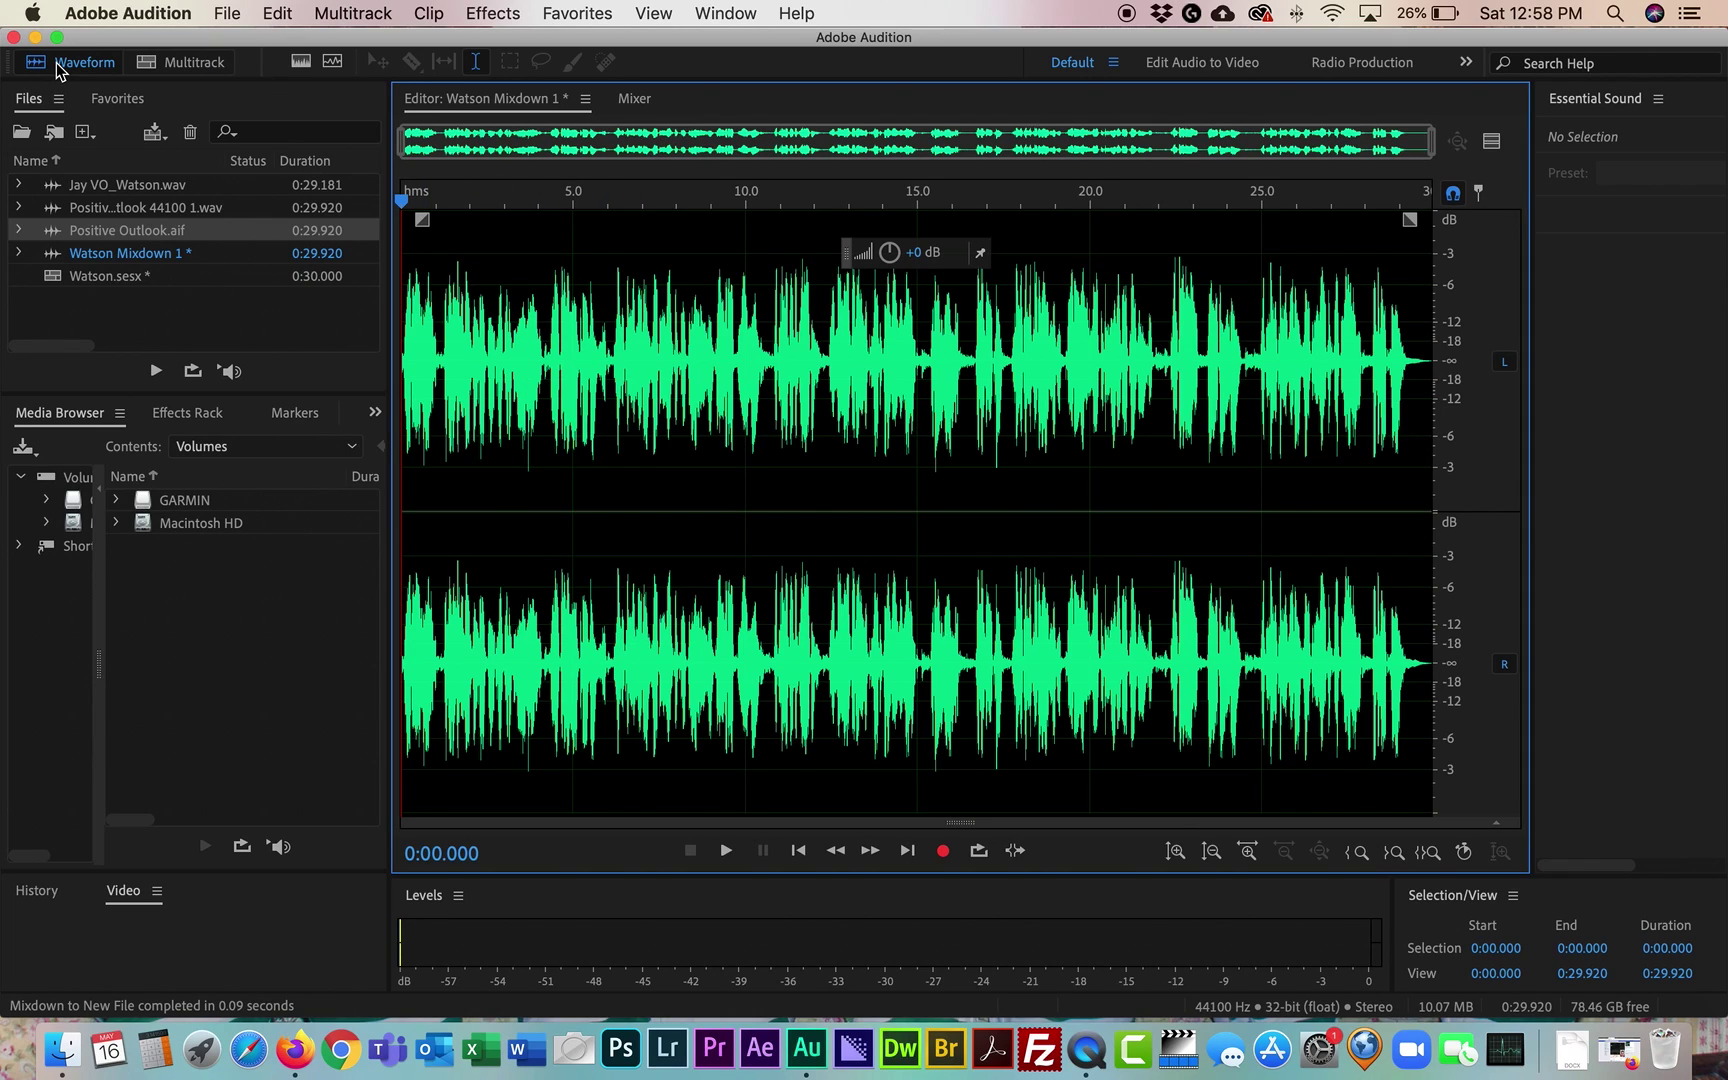
pyautogui.press('space')
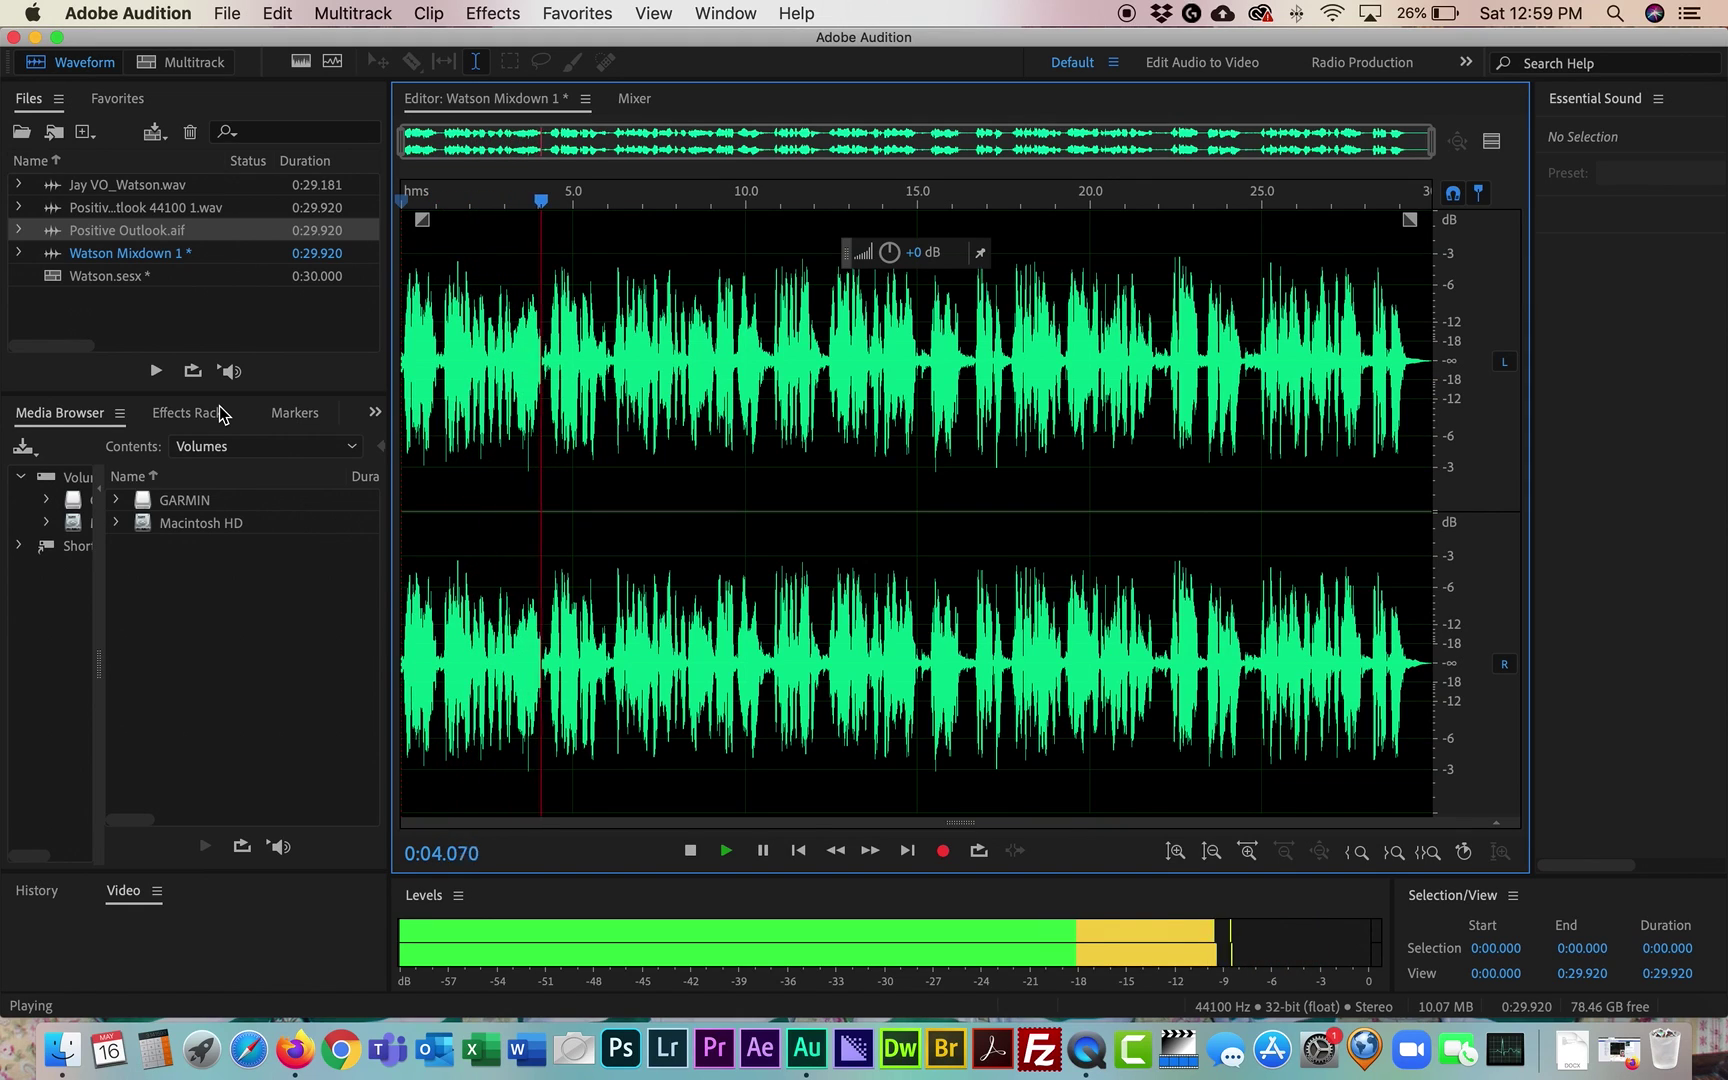
pyautogui.press('space')
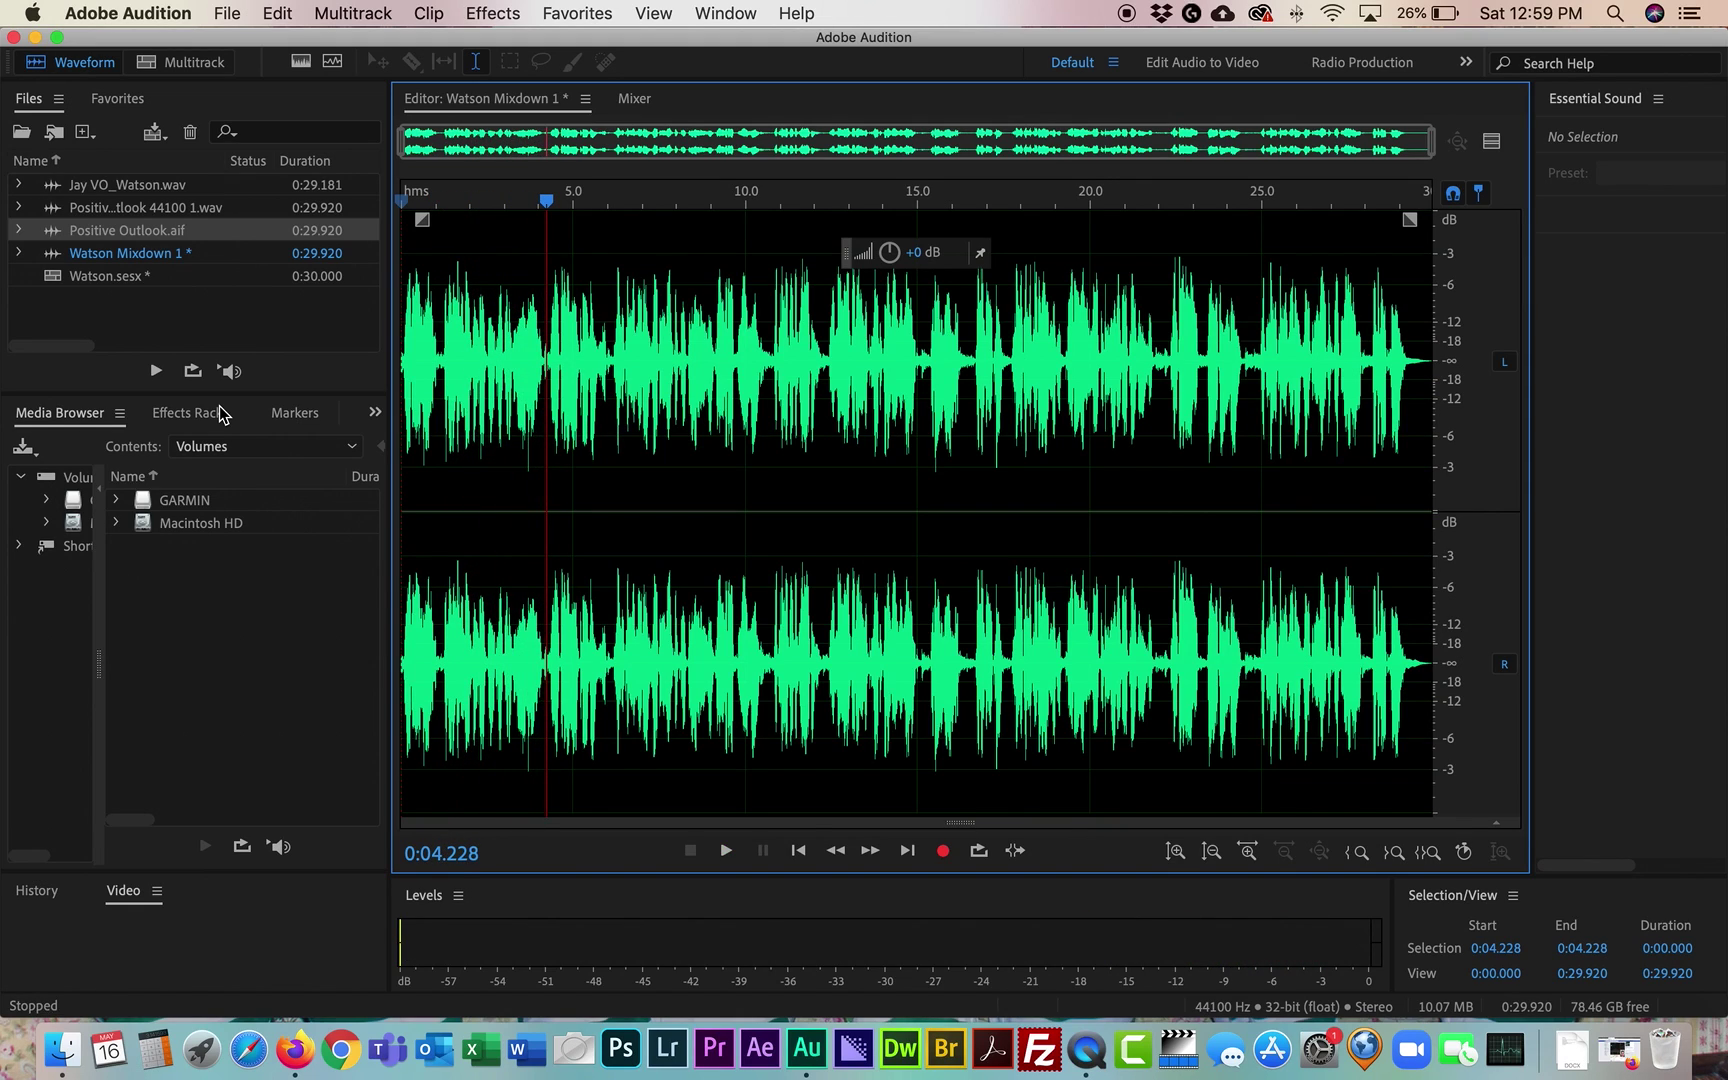
# Save the mixdown as You Stay Home.wav in the Watson Realty Corp folder, in Wave PCM format.
pyautogui.click(222, 15)
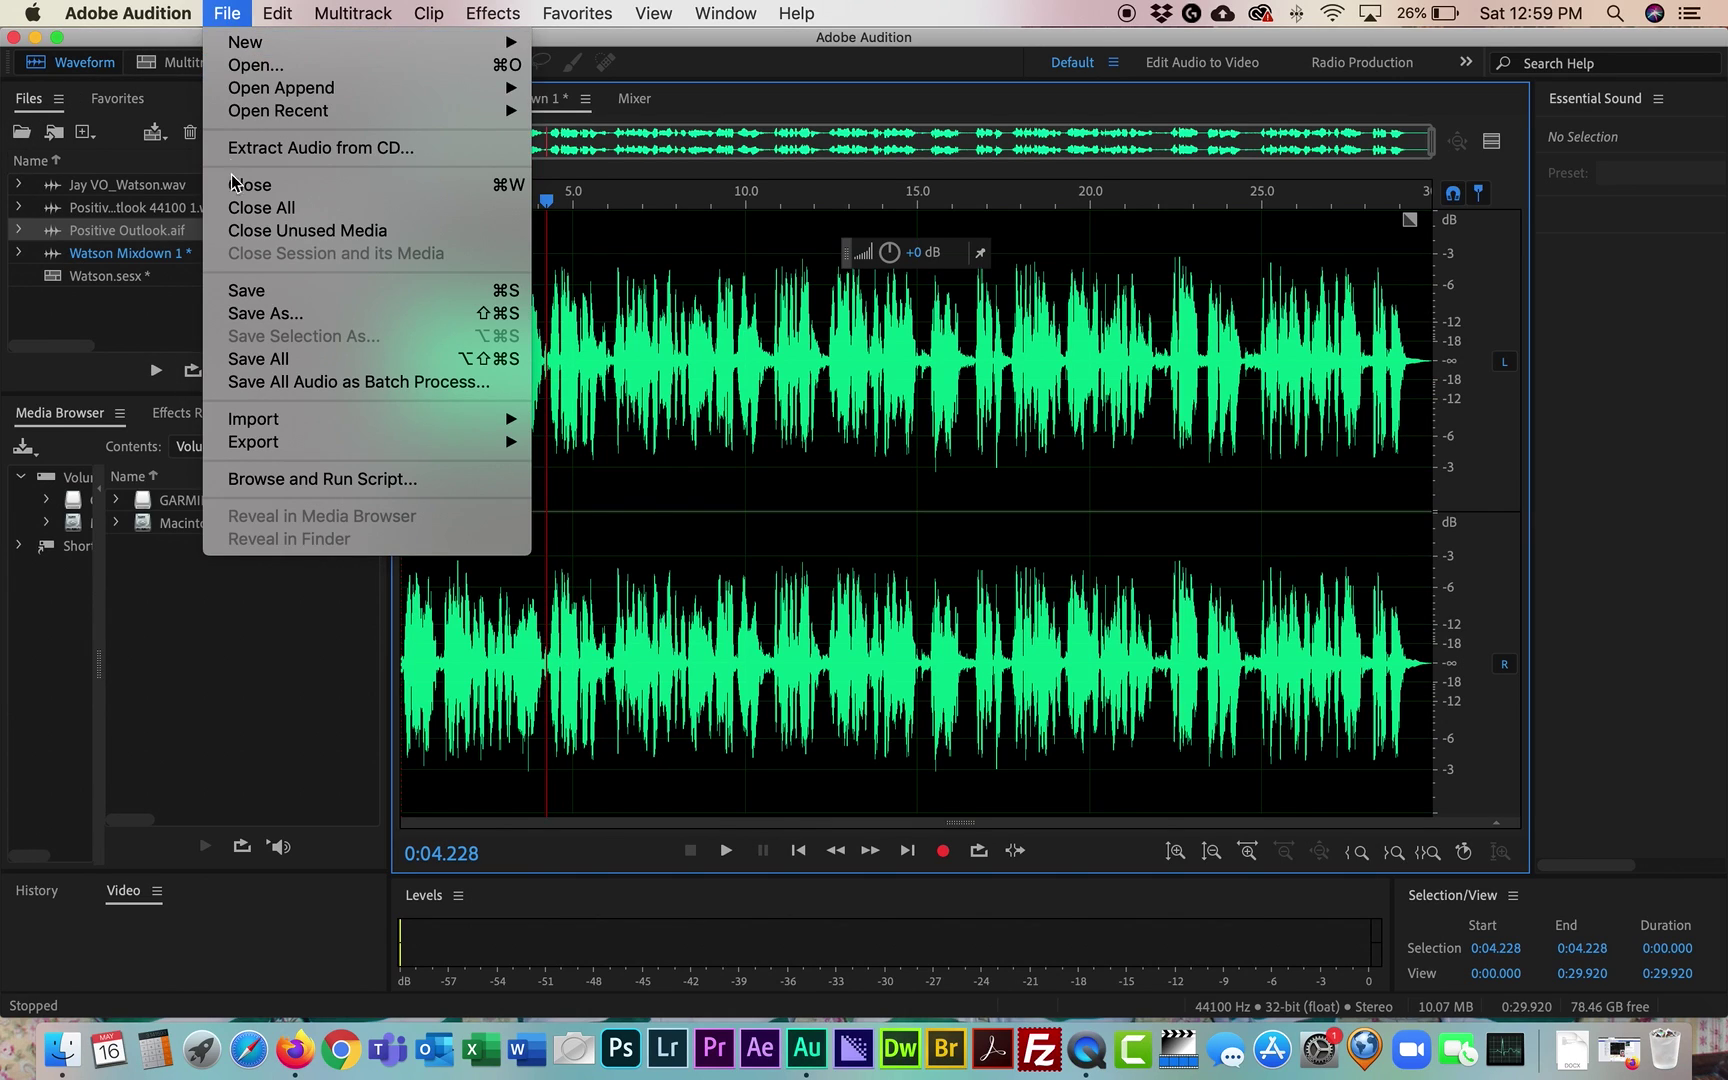
pyautogui.click(244, 316)
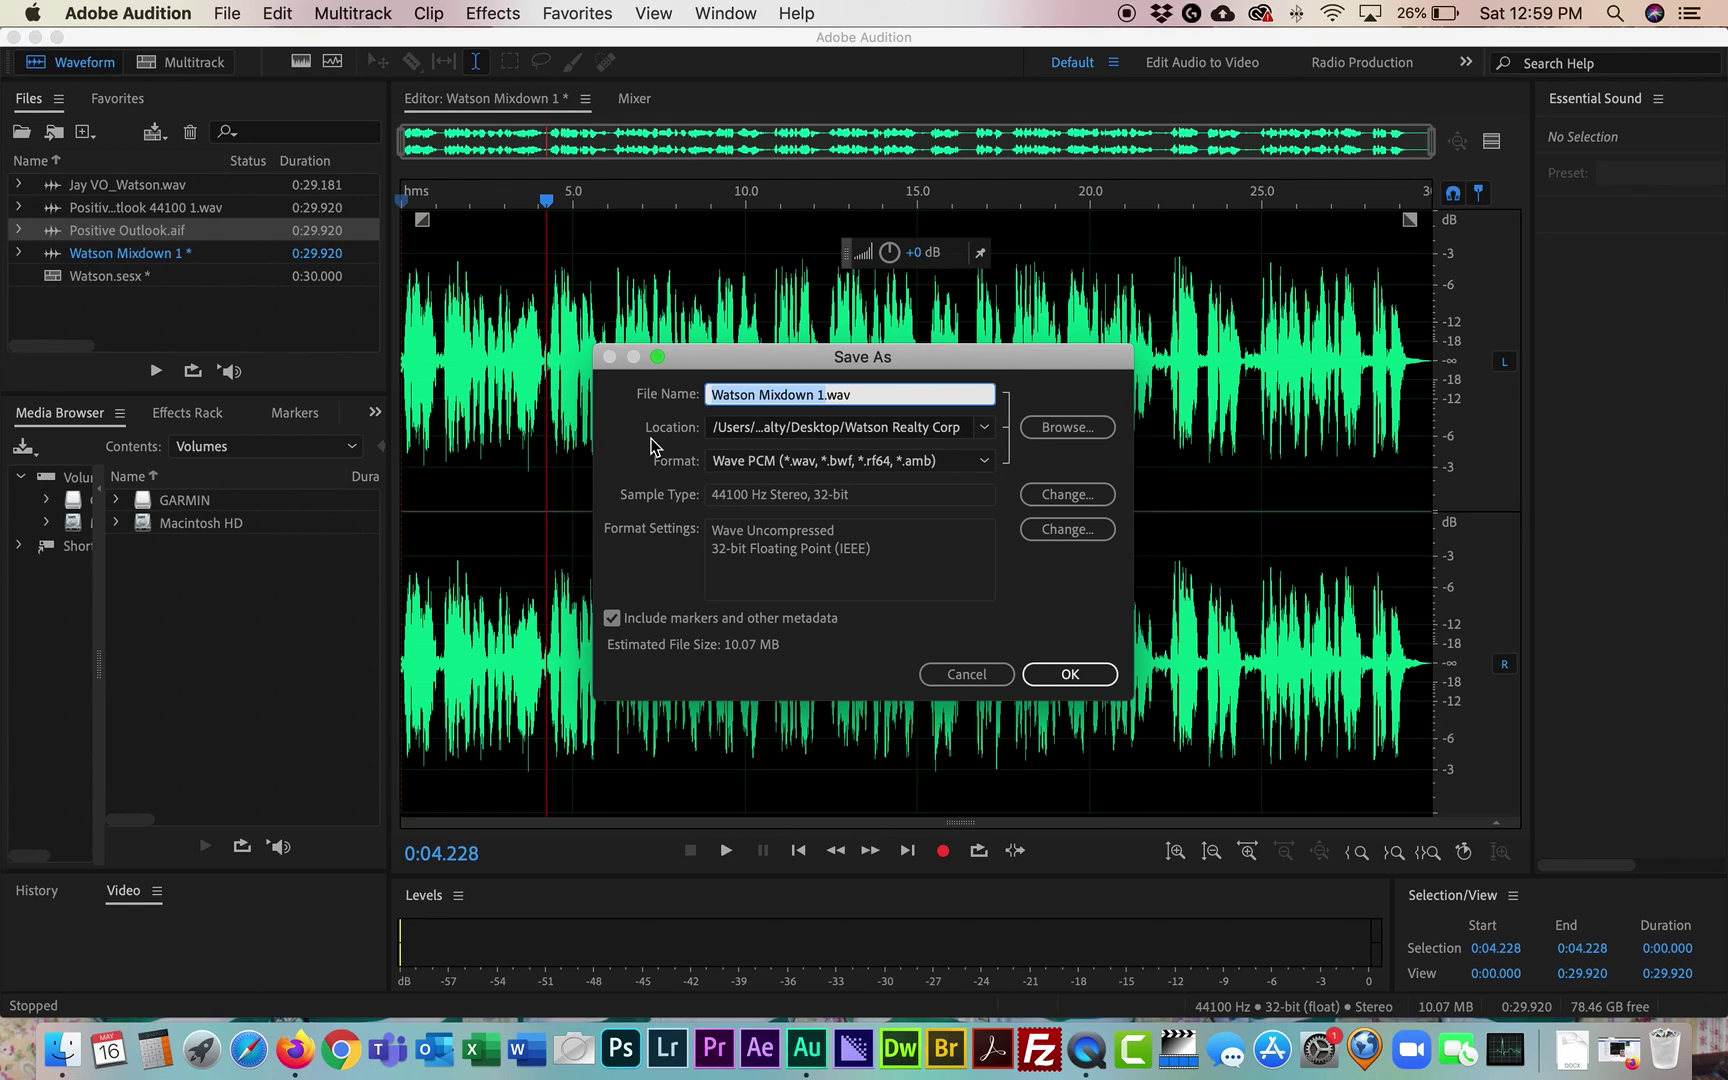
pyautogui.write('You Sta')
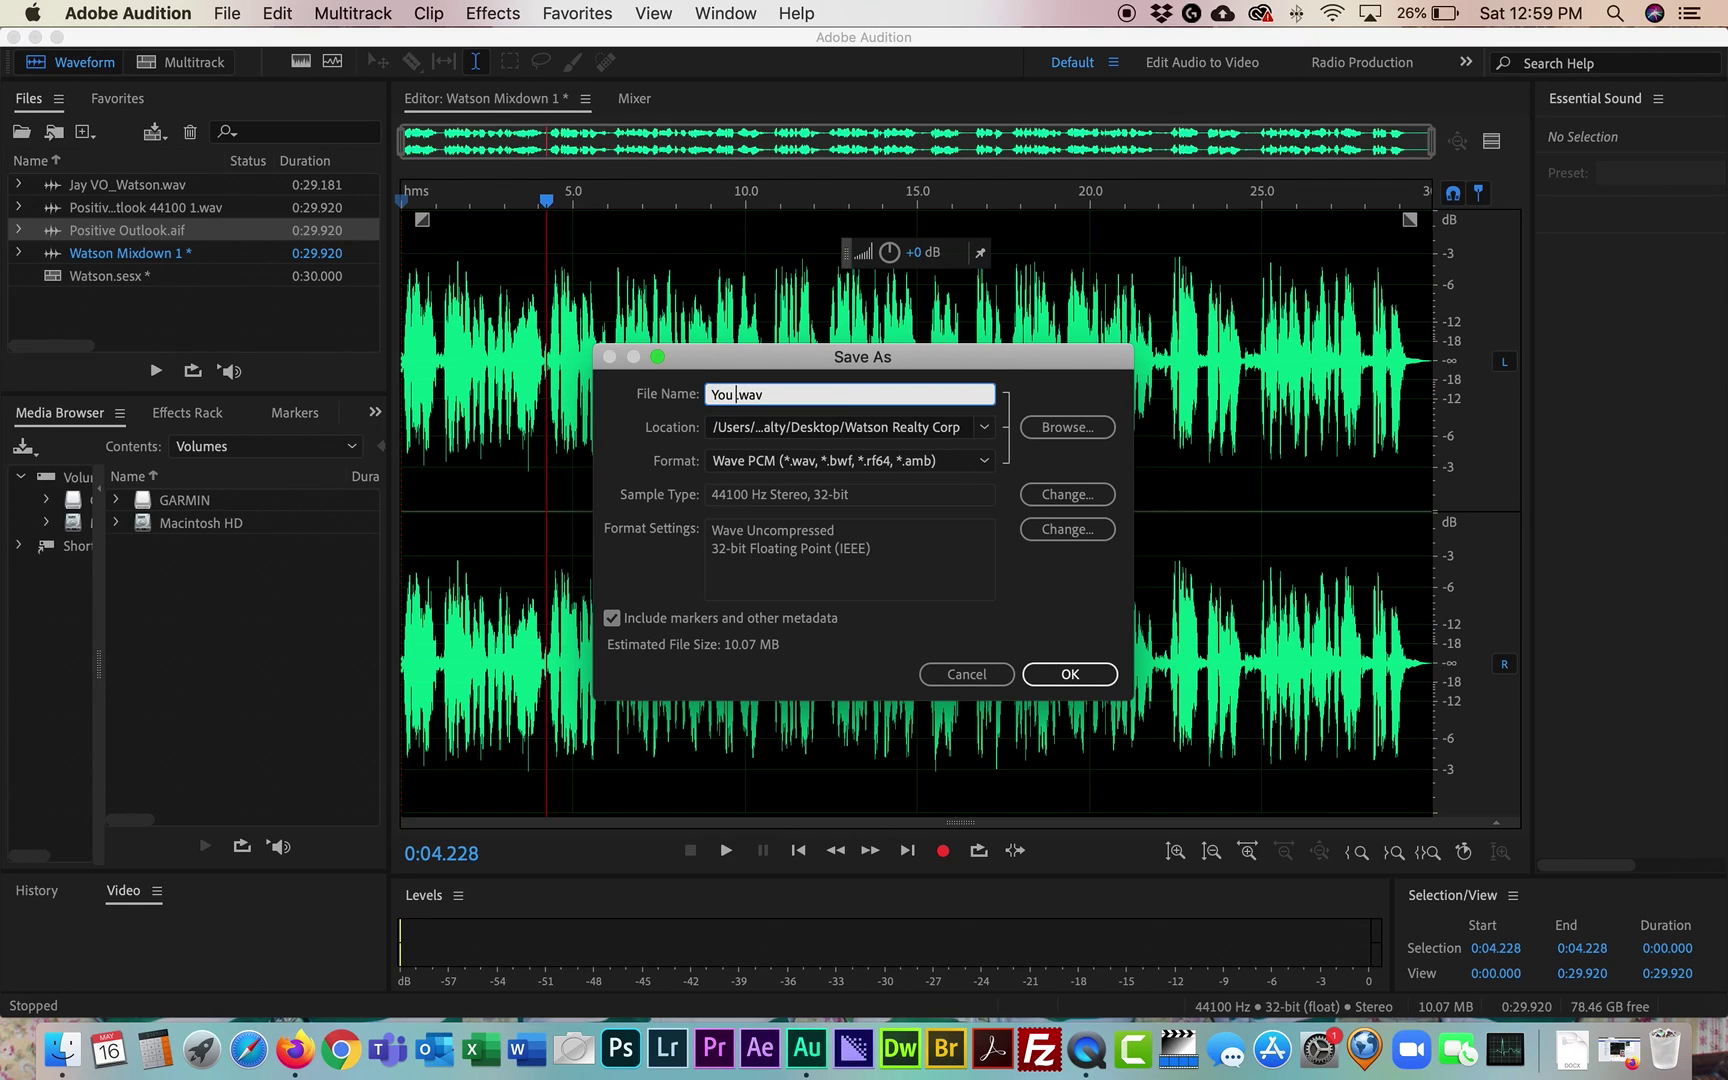
pyautogui.write('y Home')
pyautogui.click(1068, 674)
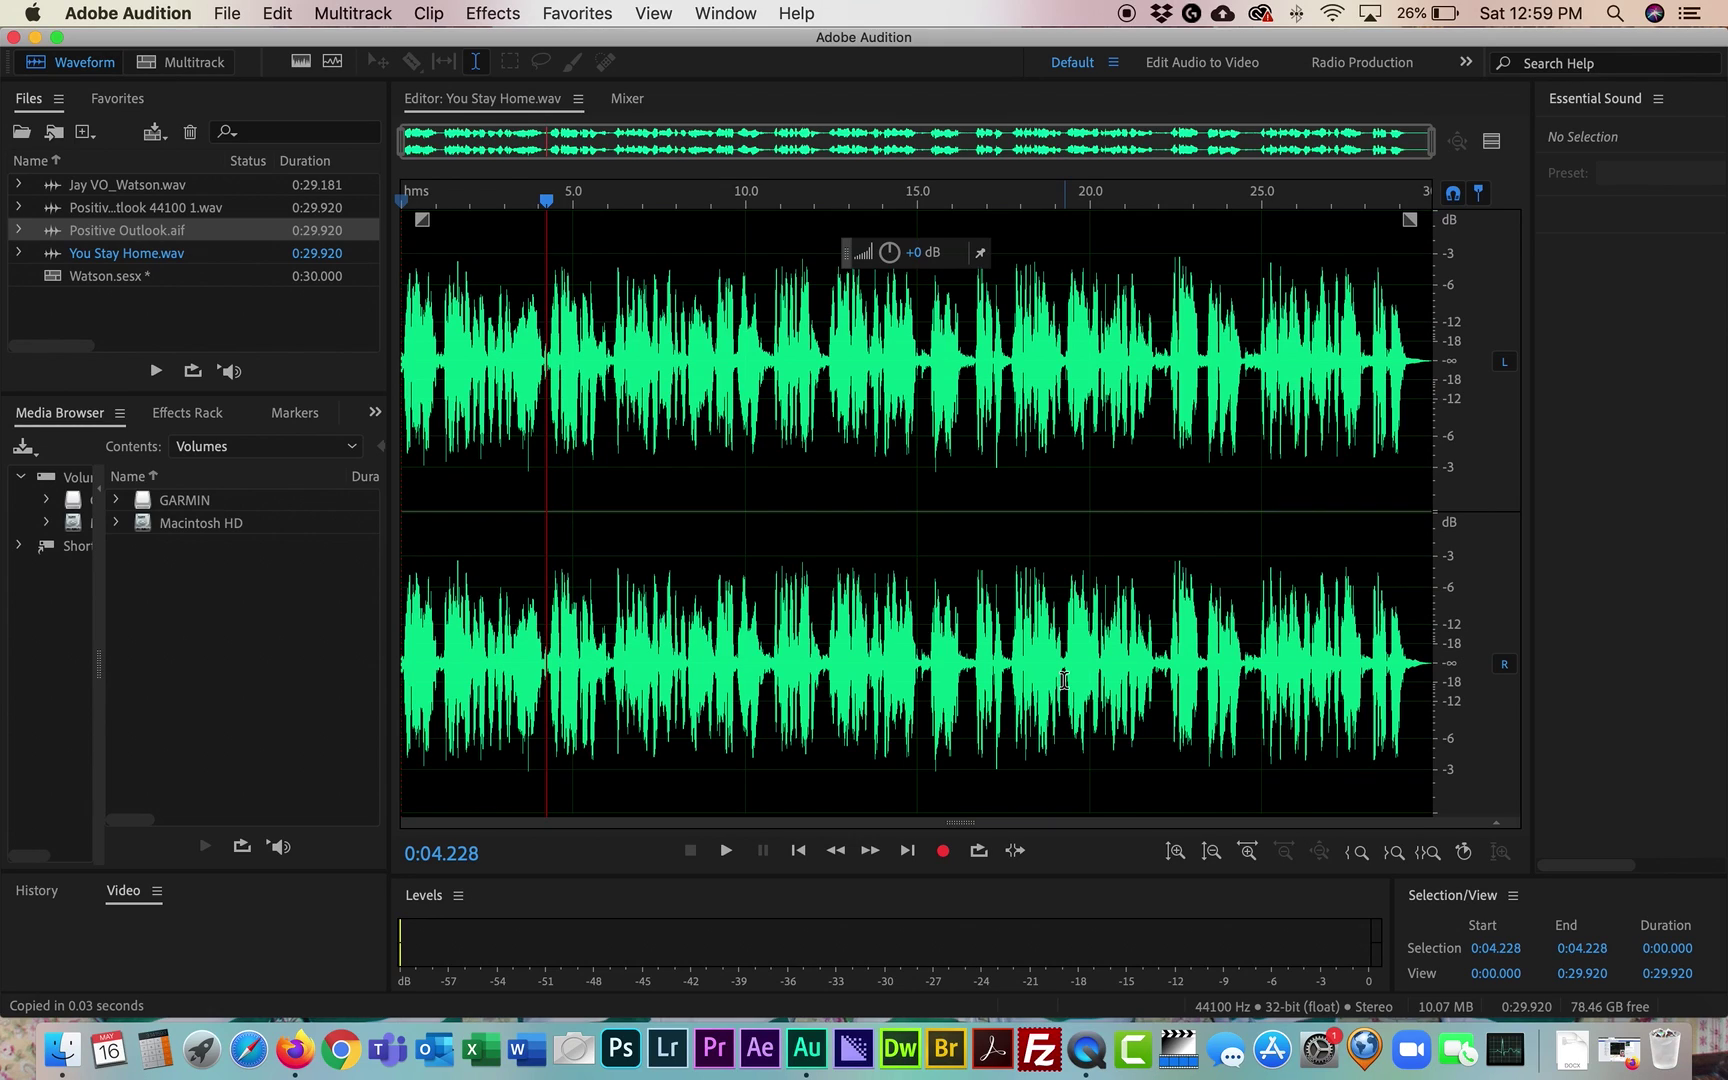